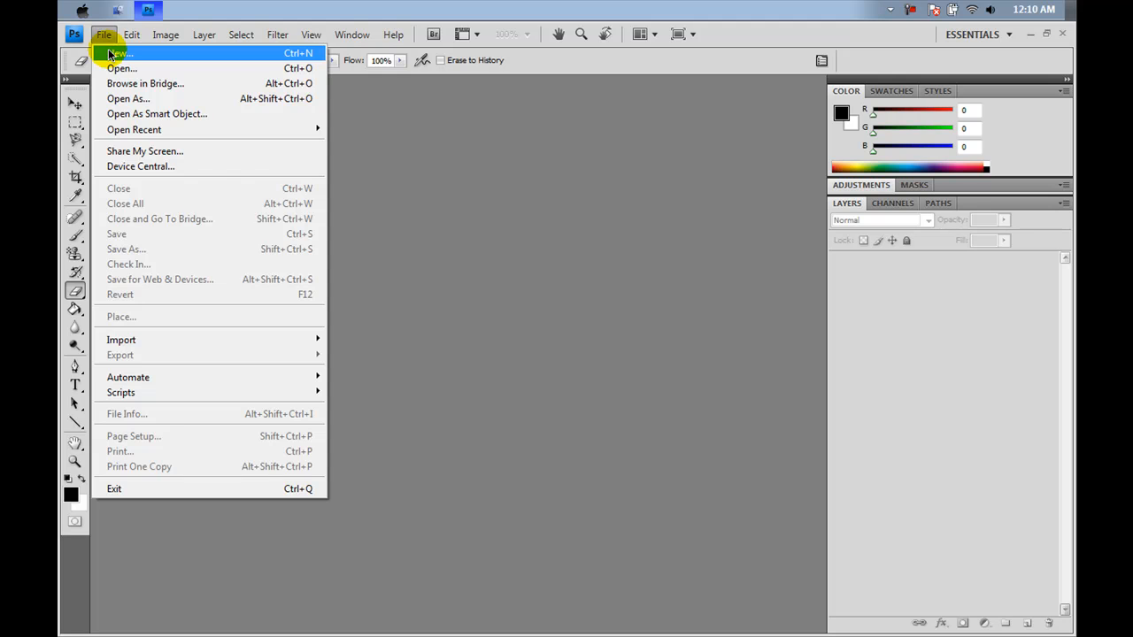
Step: Create a 1000 × 1000 pixel RGB document at 300 pixels/inch with a white background and add a new layer
{"action": "left_click", "coordinate": [109, 55]}
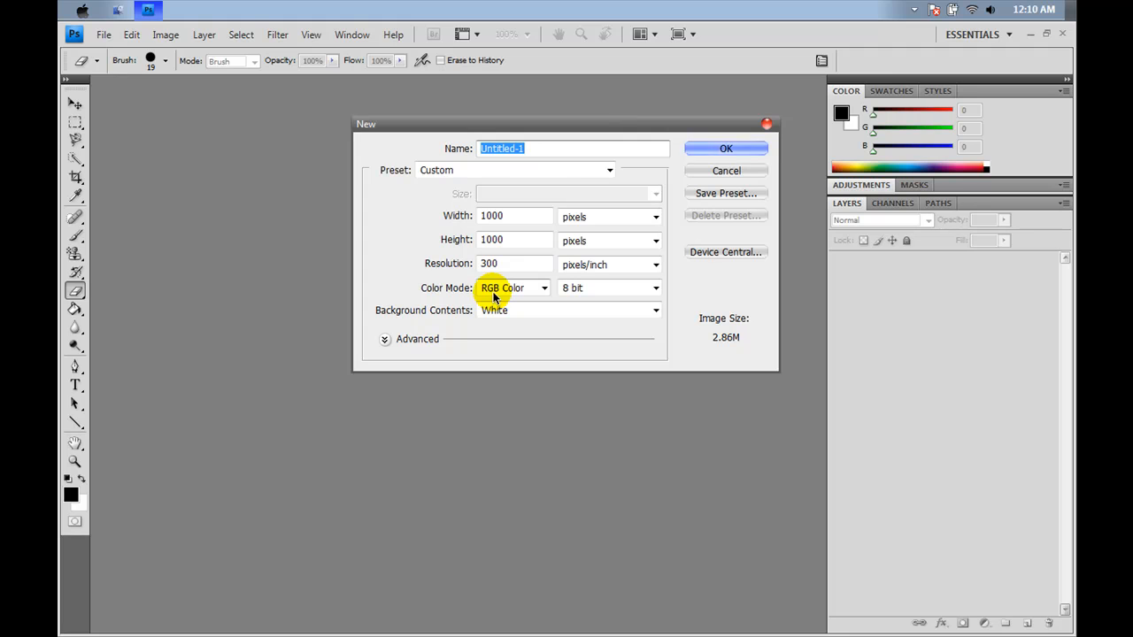
{"action": "left_click", "coordinate": [706, 148]}
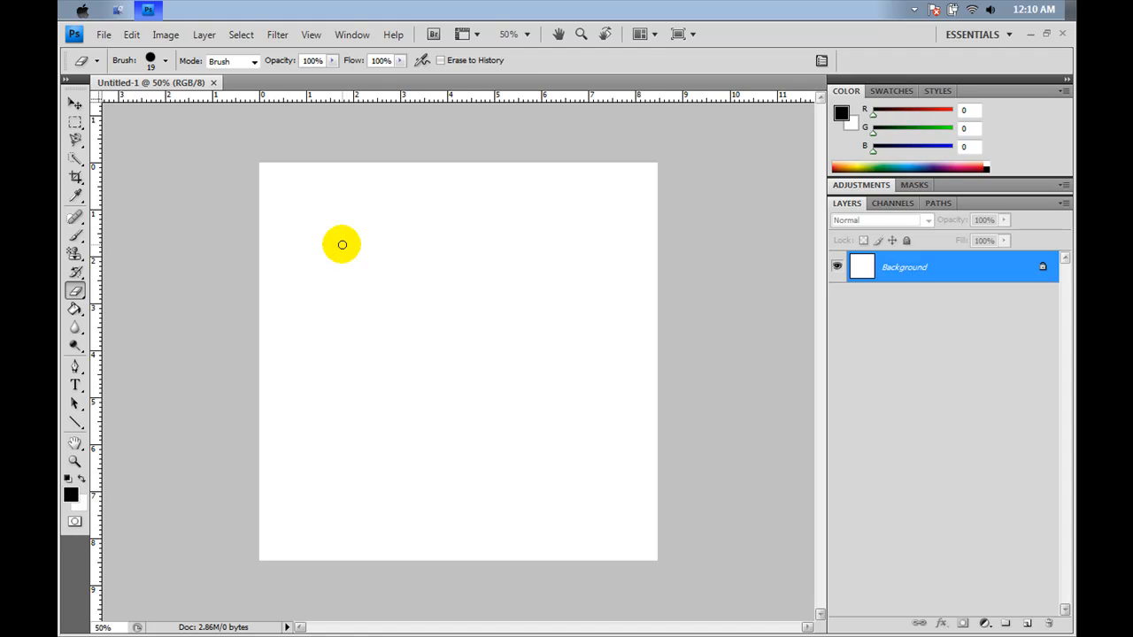
{"action": "key", "text": "ctrl+shift+n"}
{"action": "key", "text": "Return"}
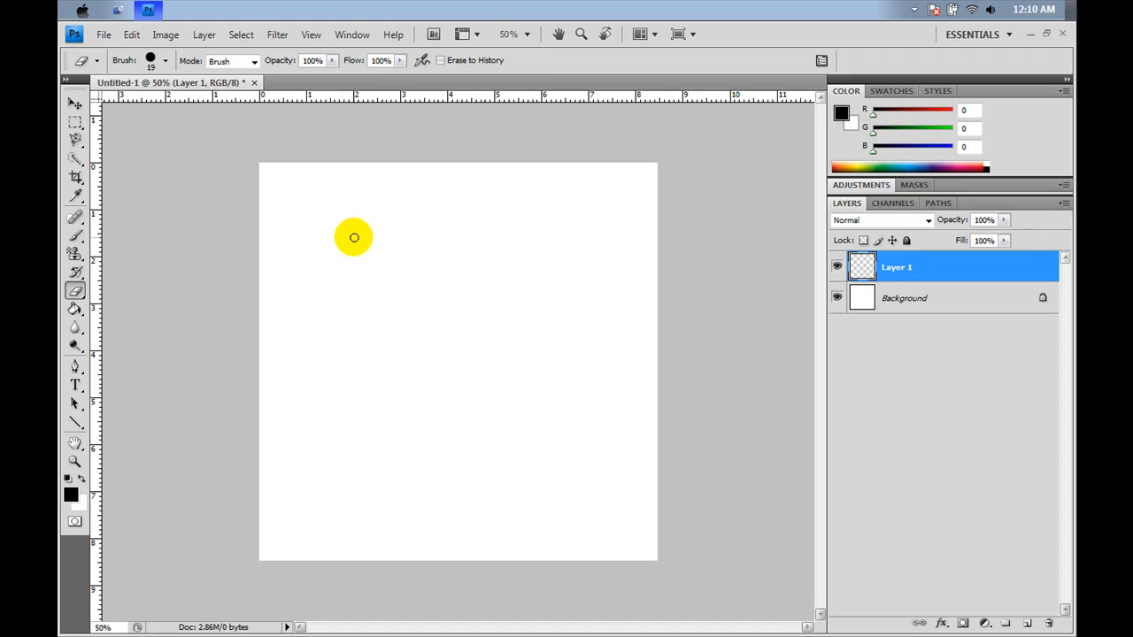
Step: Select a full-width rectangular band about 1.9 cm tall along the top edge of the canvas
{"action": "left_click", "coordinate": [76, 124]}
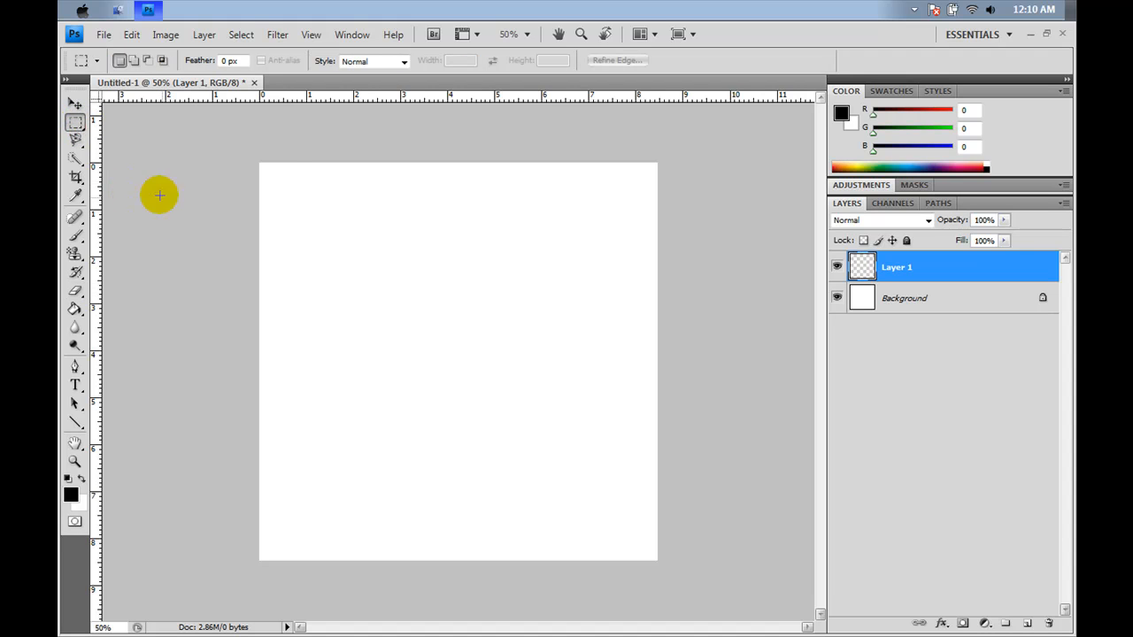
{"action": "left_click", "coordinate": [258, 162]}
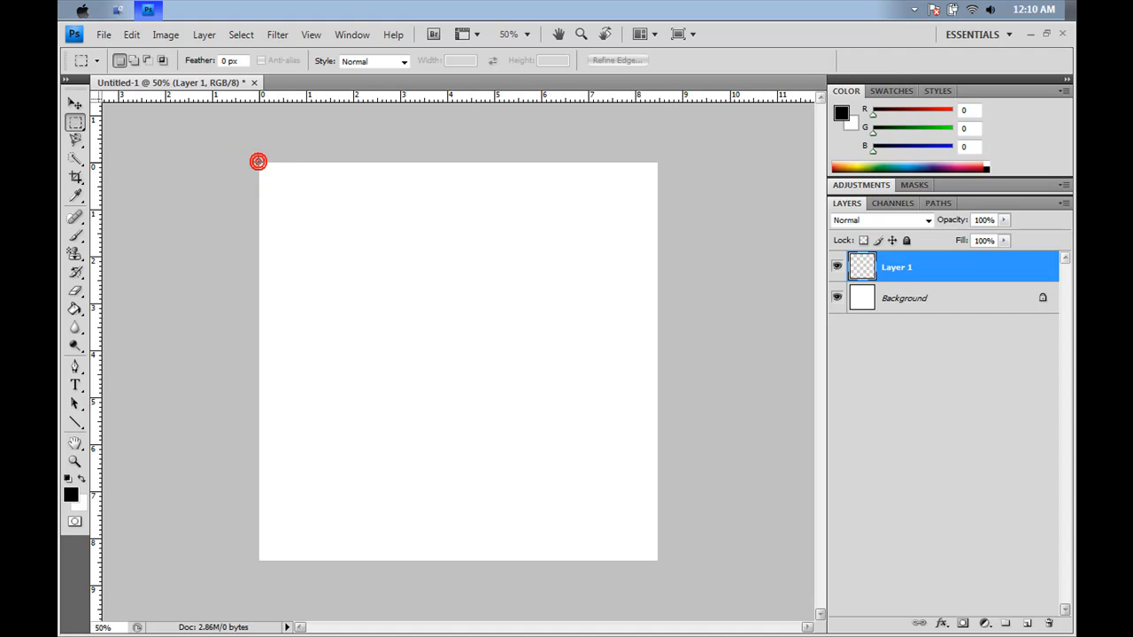
{"action": "left_click_drag", "start_coordinate": [258, 162], "coordinate": [656, 251]}
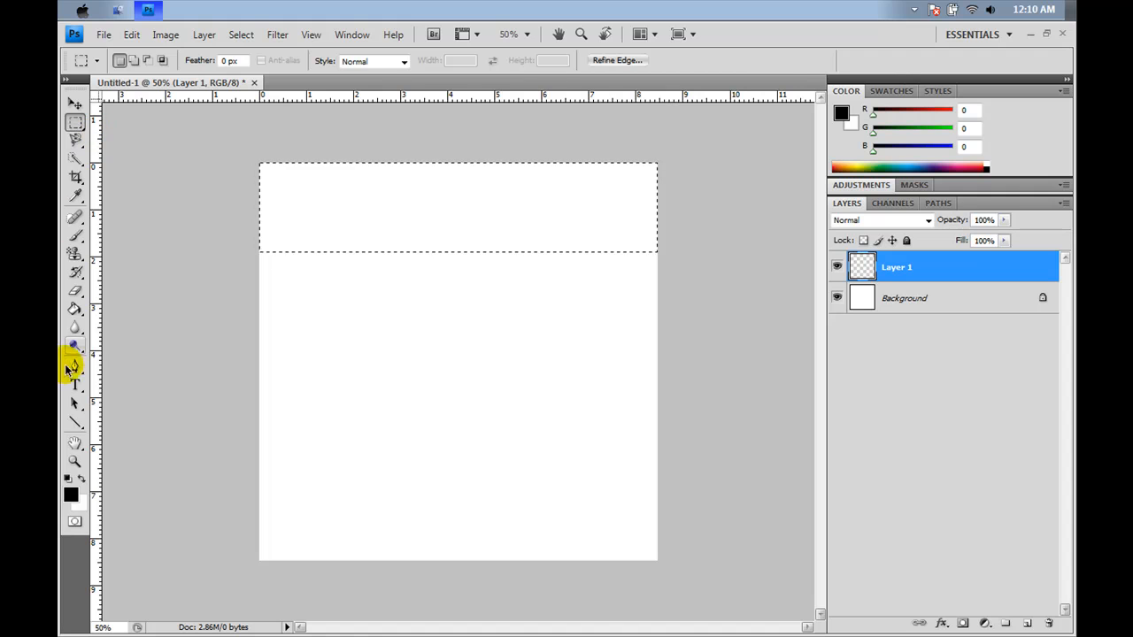
Step: Set the foreground color to blue 017ebf, fill the selected band with it using Paint Bucket, and deselect
{"action": "left_click", "coordinate": [76, 309]}
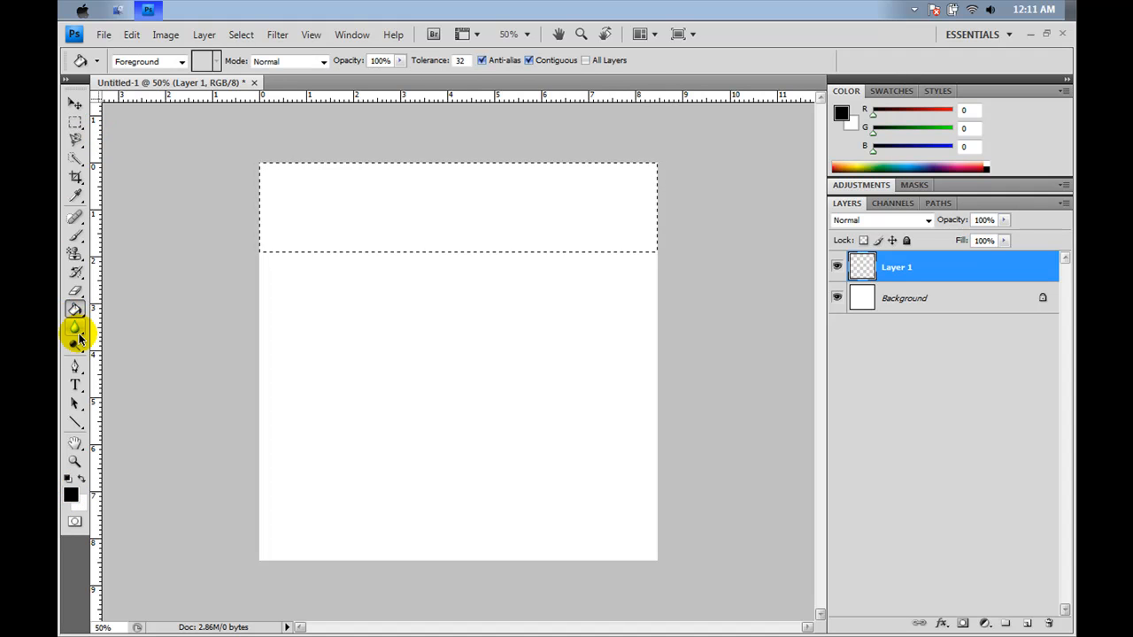
{"action": "left_click", "coordinate": [70, 494]}
{"action": "left_click_drag", "start_coordinate": [809, 400], "coordinate": [790, 352]}
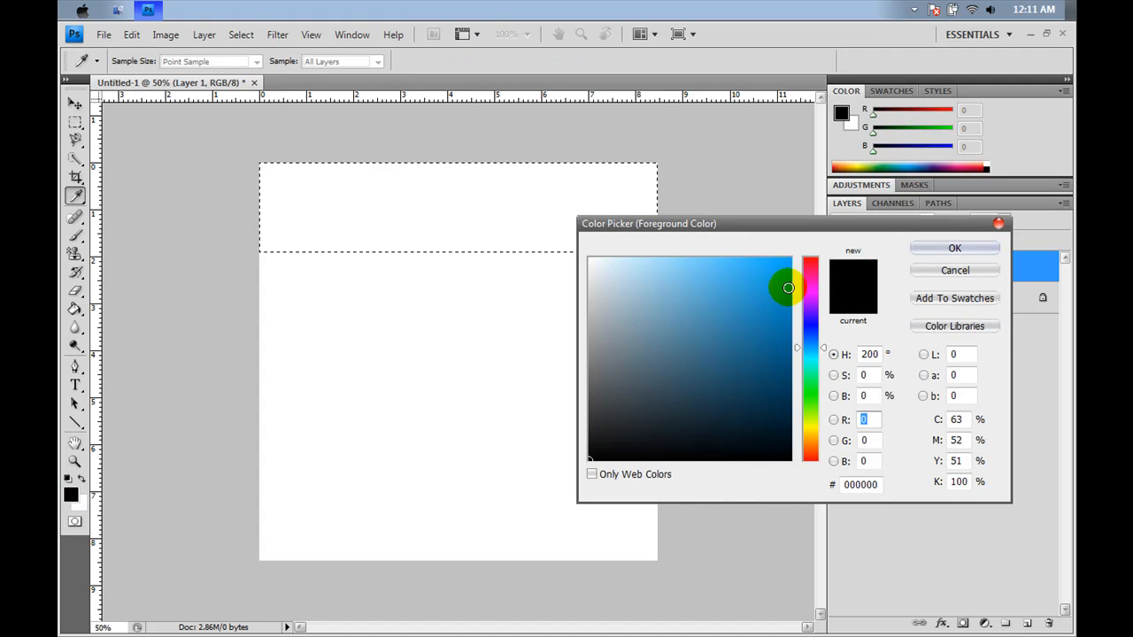
{"action": "left_click_drag", "start_coordinate": [785, 314], "coordinate": [791, 308]}
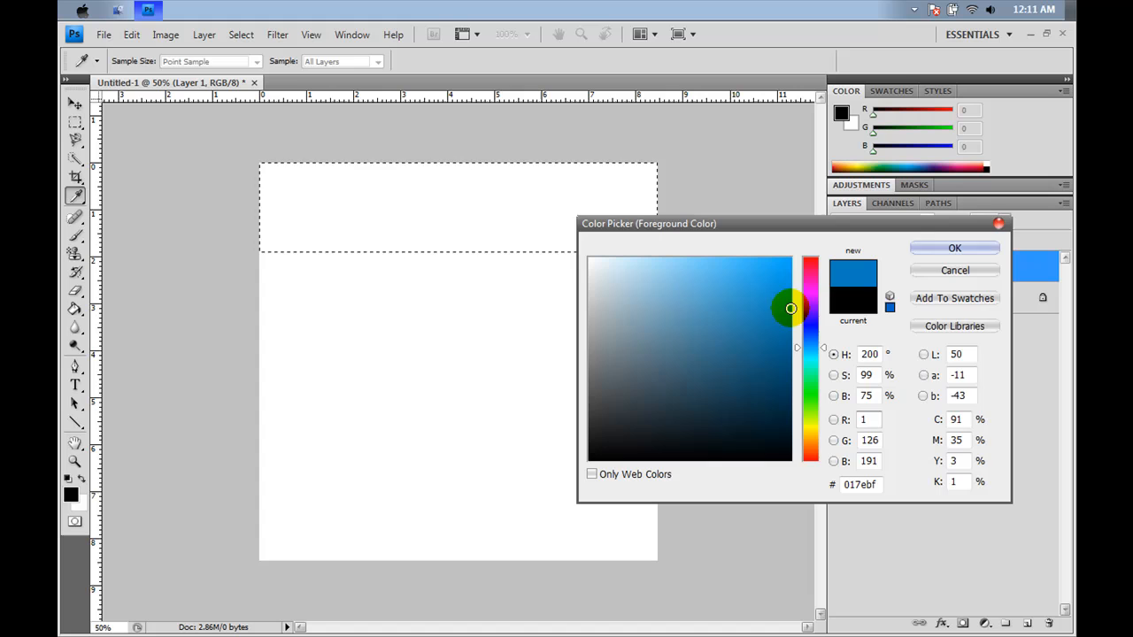
{"action": "left_click", "coordinate": [954, 248]}
{"action": "key", "text": "g"}
{"action": "left_click", "coordinate": [367, 234]}
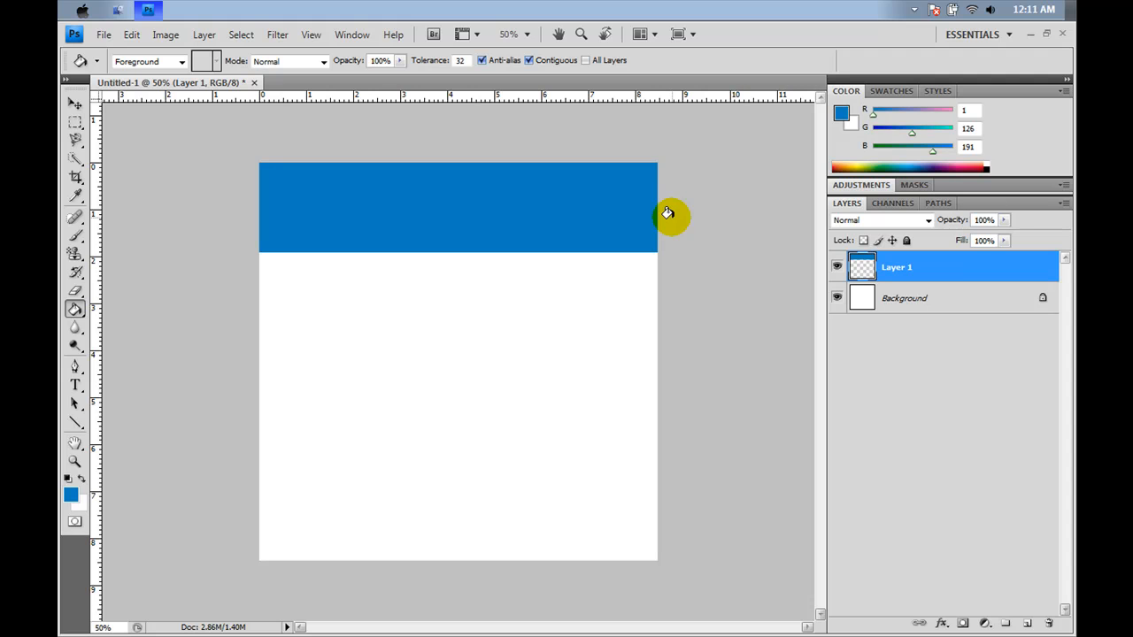
Step: Add another new layer and select a full-width strip about 0.5 cm tall across the middle of the blue band
{"action": "key", "text": "ctrl+shift+n"}
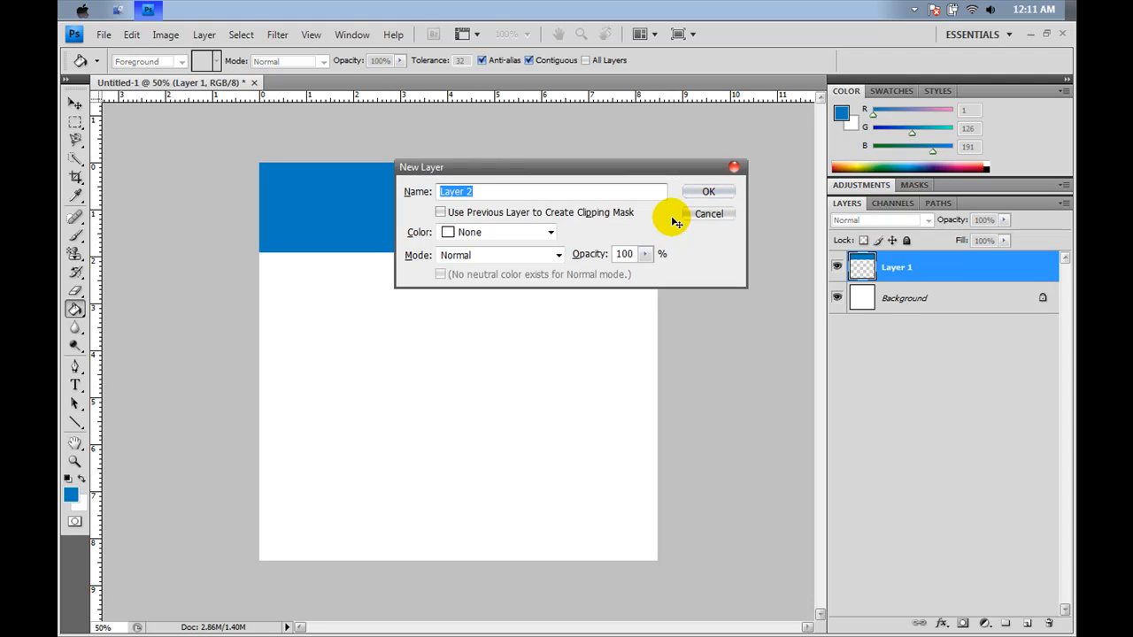
{"action": "key", "text": "Return"}
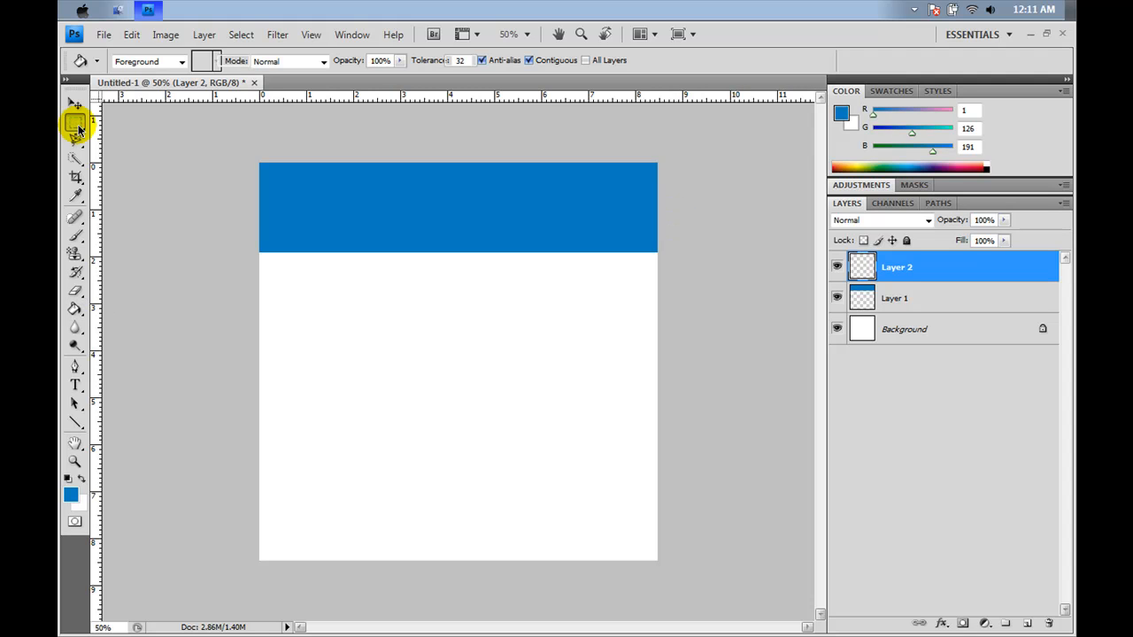
{"action": "left_click", "coordinate": [75, 122]}
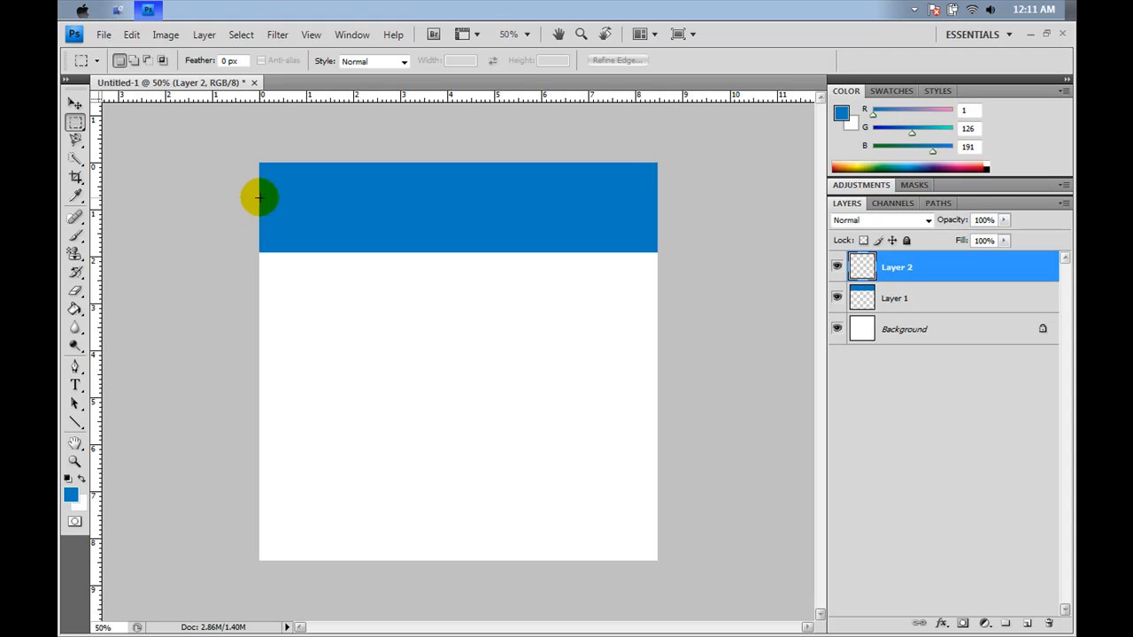
{"action": "left_click_drag", "start_coordinate": [259, 222], "coordinate": [625, 222]}
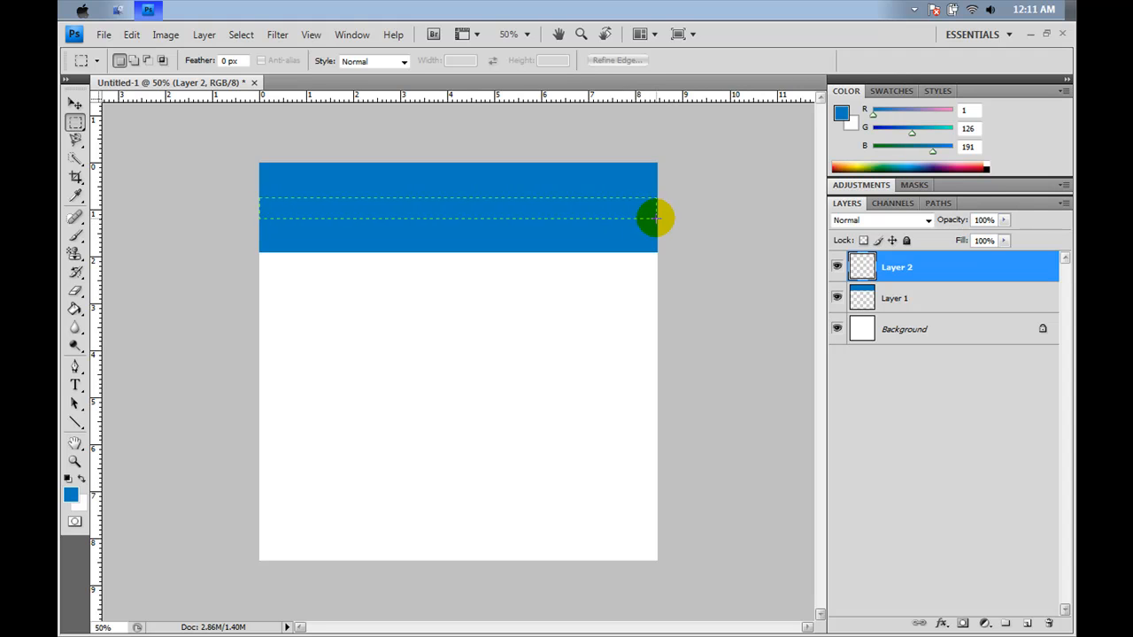
{"action": "left_click_drag", "start_coordinate": [656, 219], "coordinate": [657, 219]}
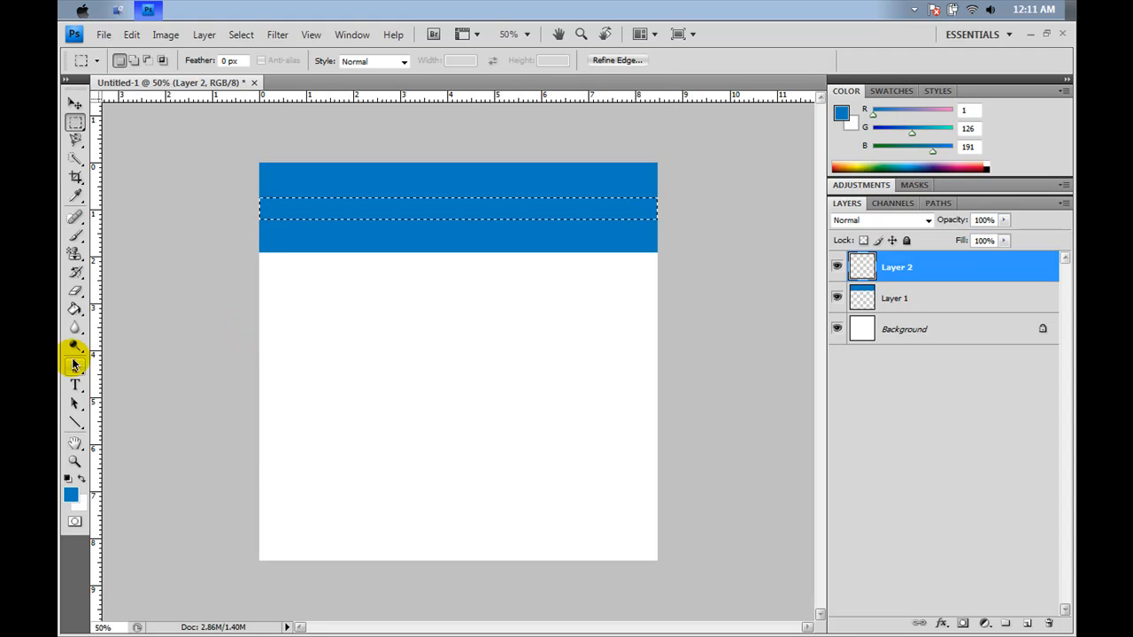
Step: Set the foreground color to near-black 010304, fill the selected strip with it, and clear the selection
{"action": "left_click", "coordinate": [75, 308]}
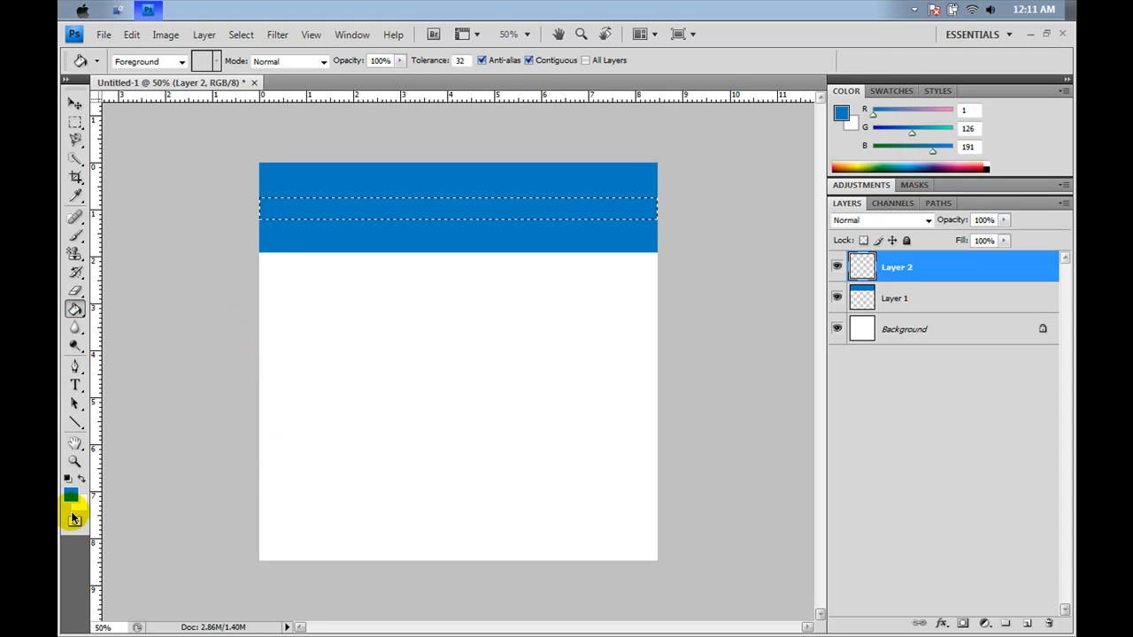
{"action": "left_click", "coordinate": [71, 495]}
{"action": "left_click", "coordinate": [736, 458]}
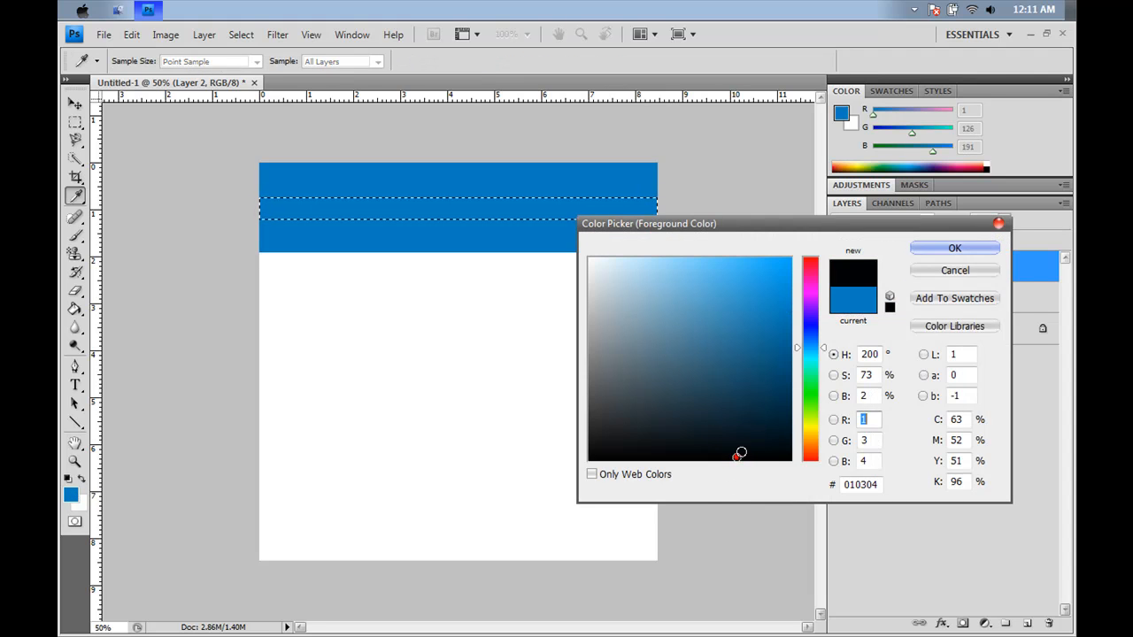
{"action": "left_click", "coordinate": [947, 249]}
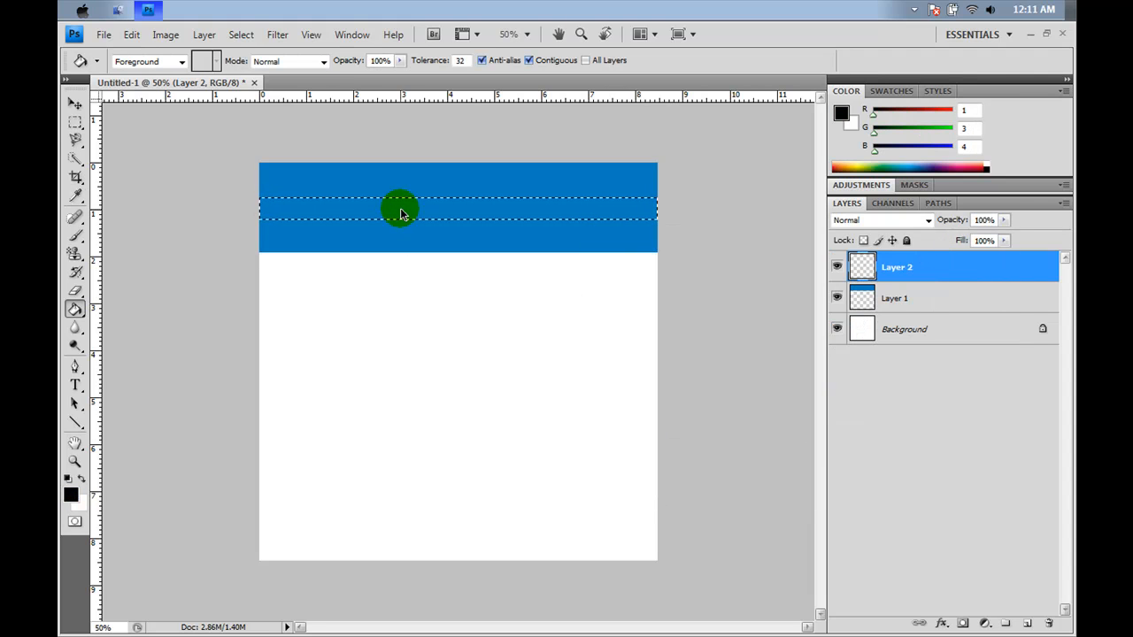
{"action": "left_click", "coordinate": [348, 210]}
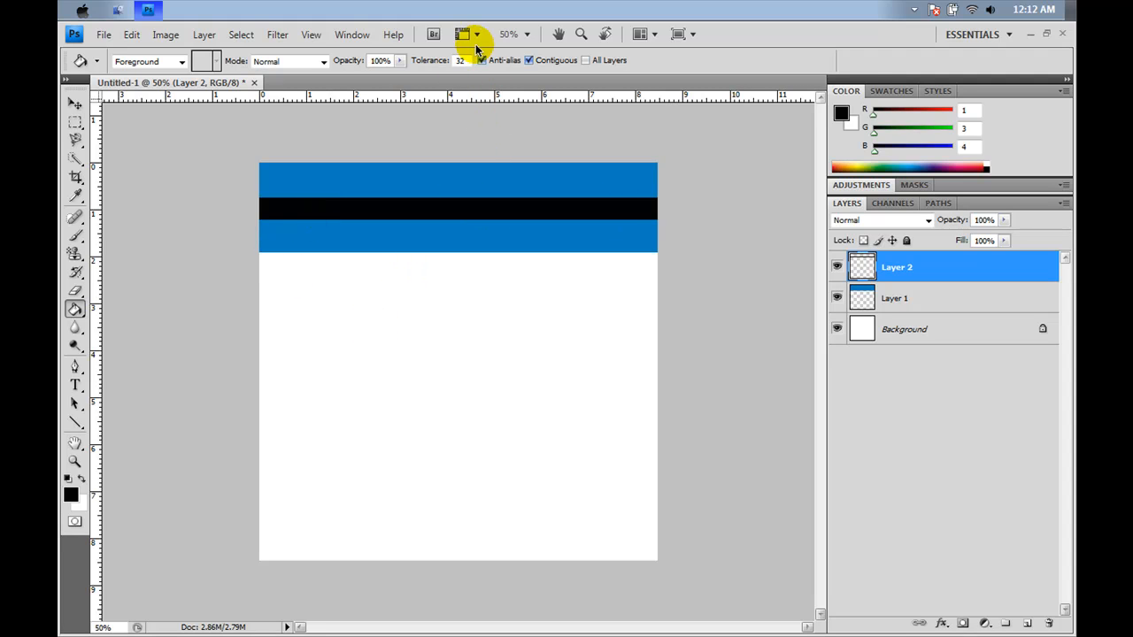
Step: Draw a 5 px wide vertical line shape spanning the height of the black strip near its left end
{"action": "left_click", "coordinate": [527, 35]}
{"action": "left_click", "coordinate": [536, 89]}
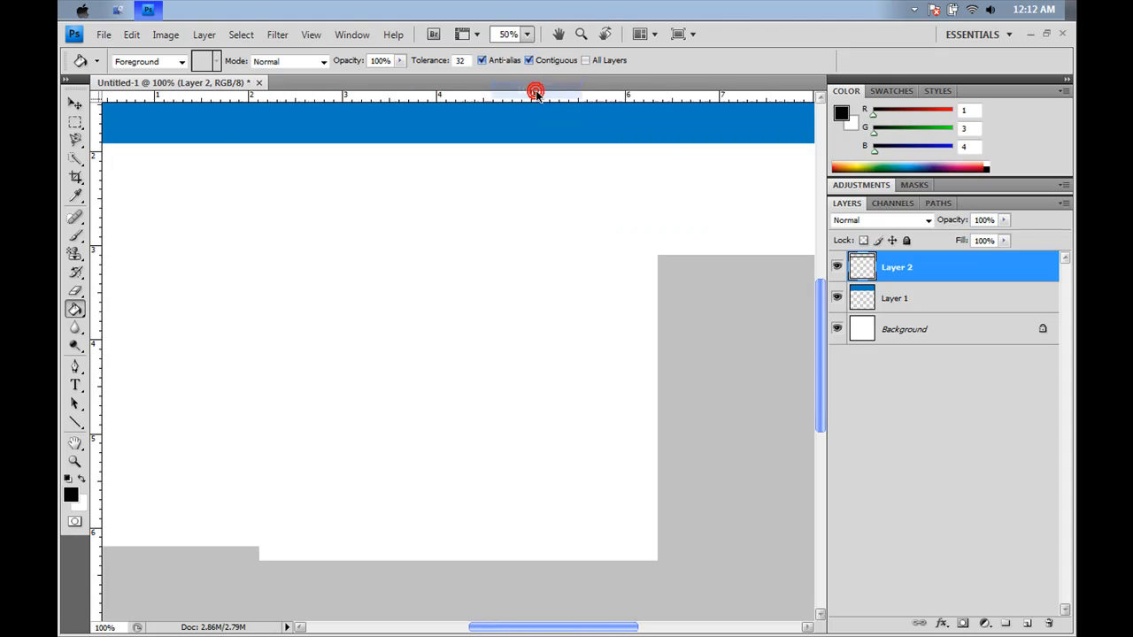
{"action": "left_click_drag", "start_coordinate": [821, 352], "coordinate": [818, 248]}
{"action": "mouse_move", "coordinate": [616, 628]}
{"action": "left_mouse_down"}
{"action": "mouse_move", "coordinate": [573, 629]}
{"action": "mouse_move", "coordinate": [599, 627]}
{"action": "left_mouse_up"}
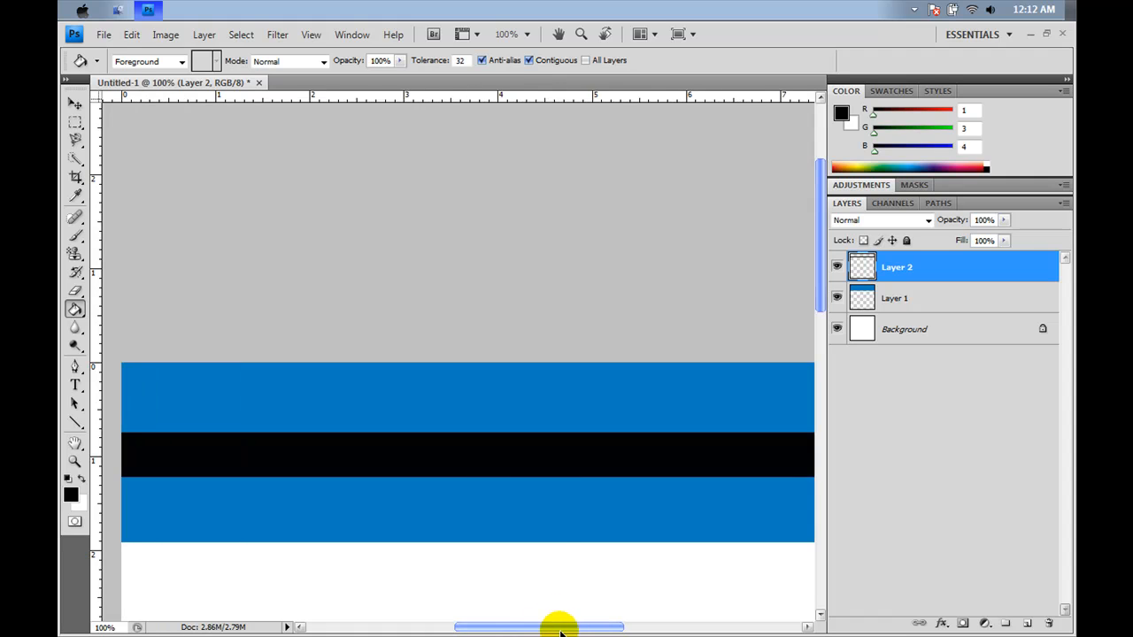
{"action": "left_click", "coordinate": [527, 35]}
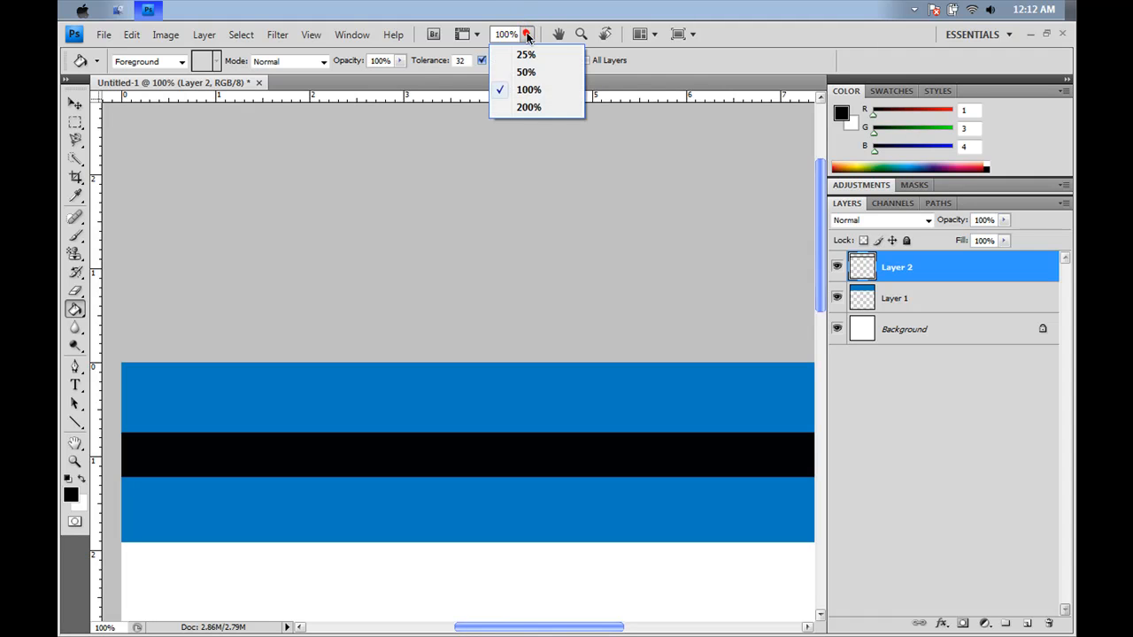
{"action": "left_click", "coordinate": [529, 90]}
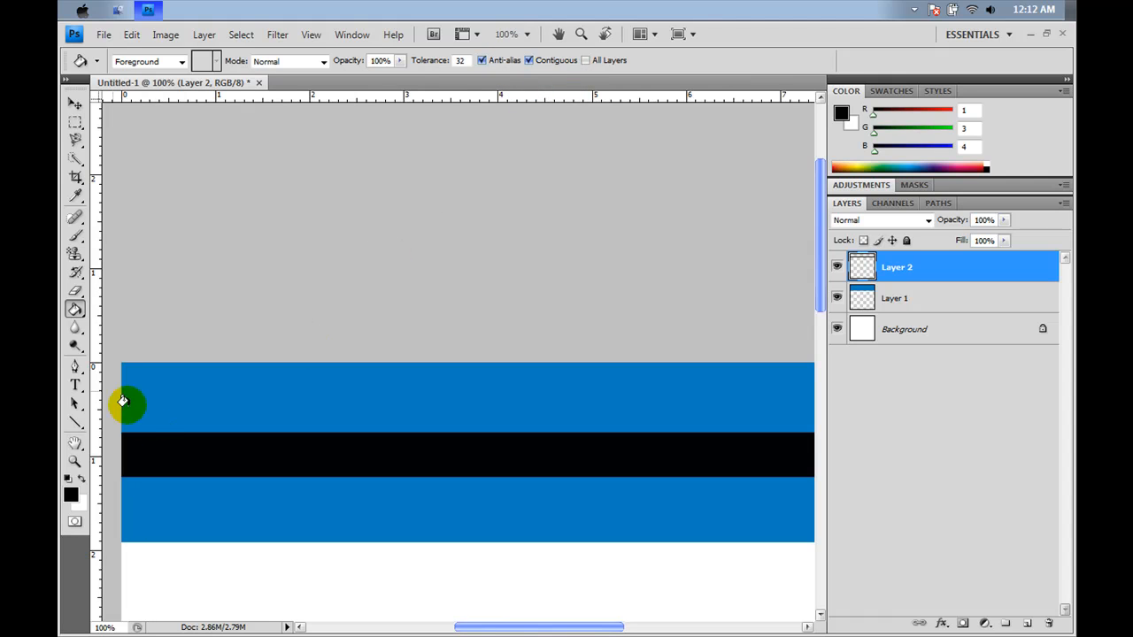
{"action": "left_click", "coordinate": [76, 423]}
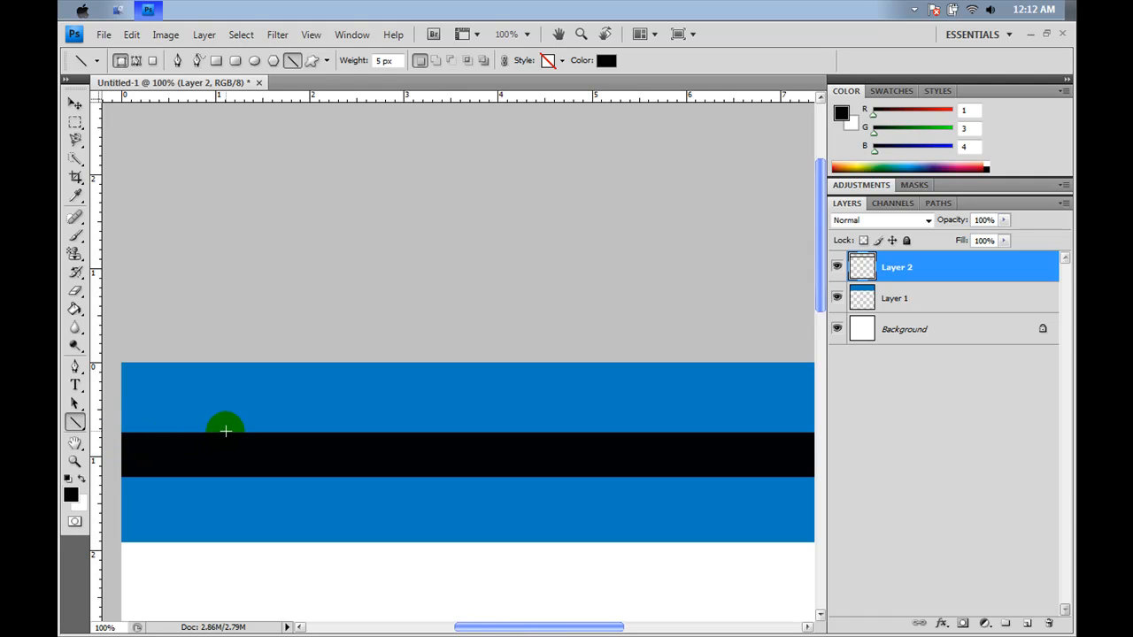
{"action": "left_click", "coordinate": [226, 433]}
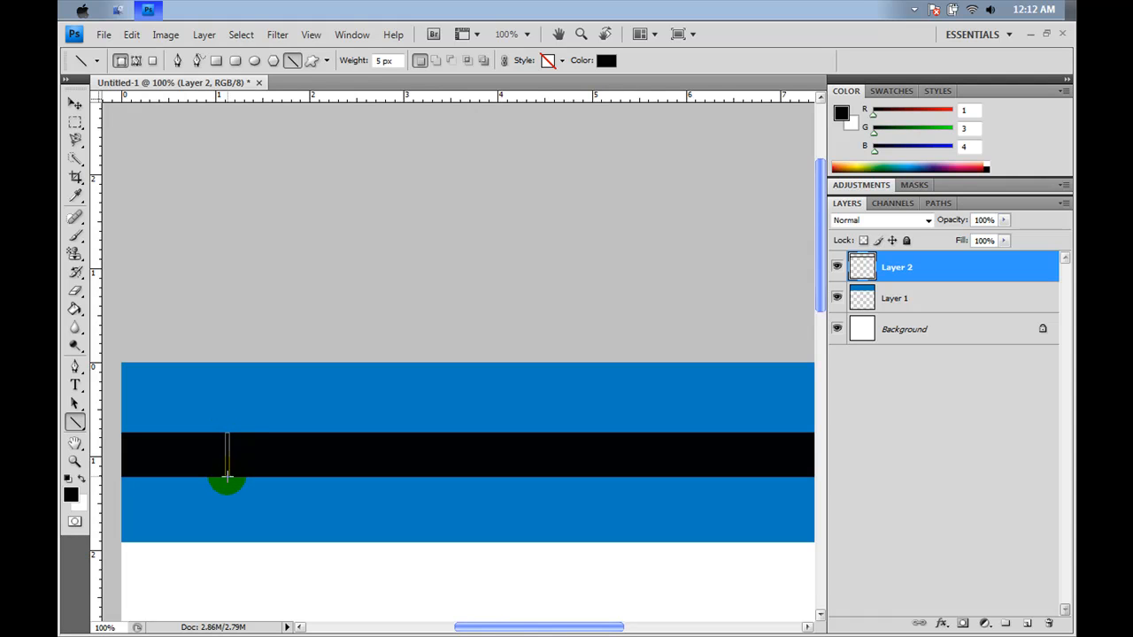
{"action": "left_click_drag", "start_coordinate": [226, 476], "coordinate": [227, 476]}
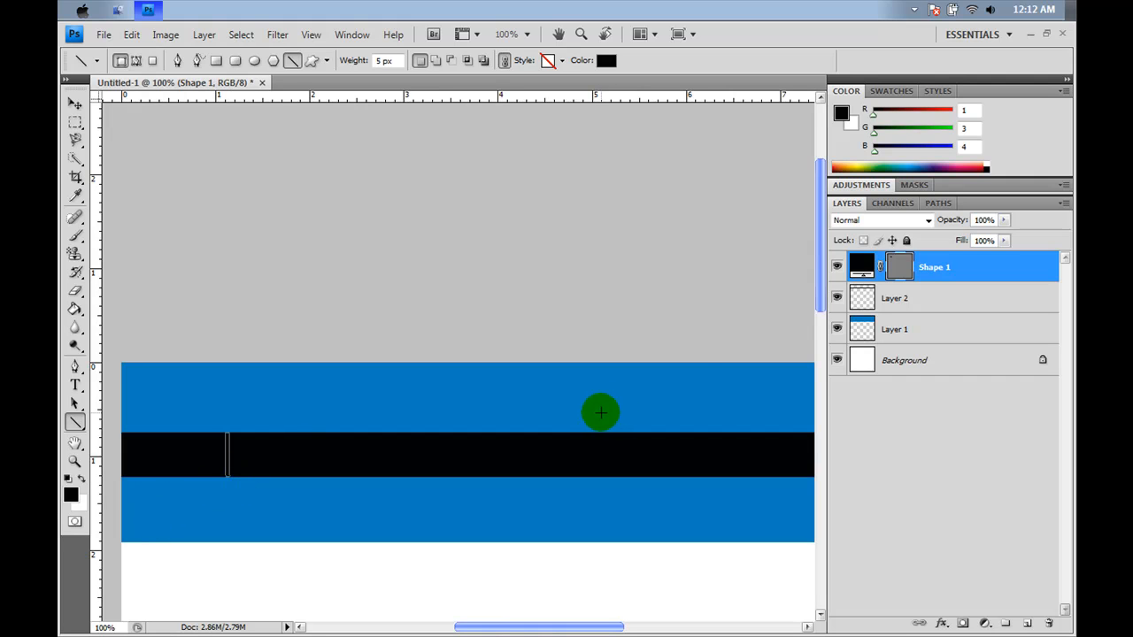
Step: Change the fill color of the 5 px line shape to light gray b2b2b2
{"action": "double_click", "coordinate": [861, 270]}
{"action": "left_click_drag", "start_coordinate": [594, 453], "coordinate": [587, 319]}
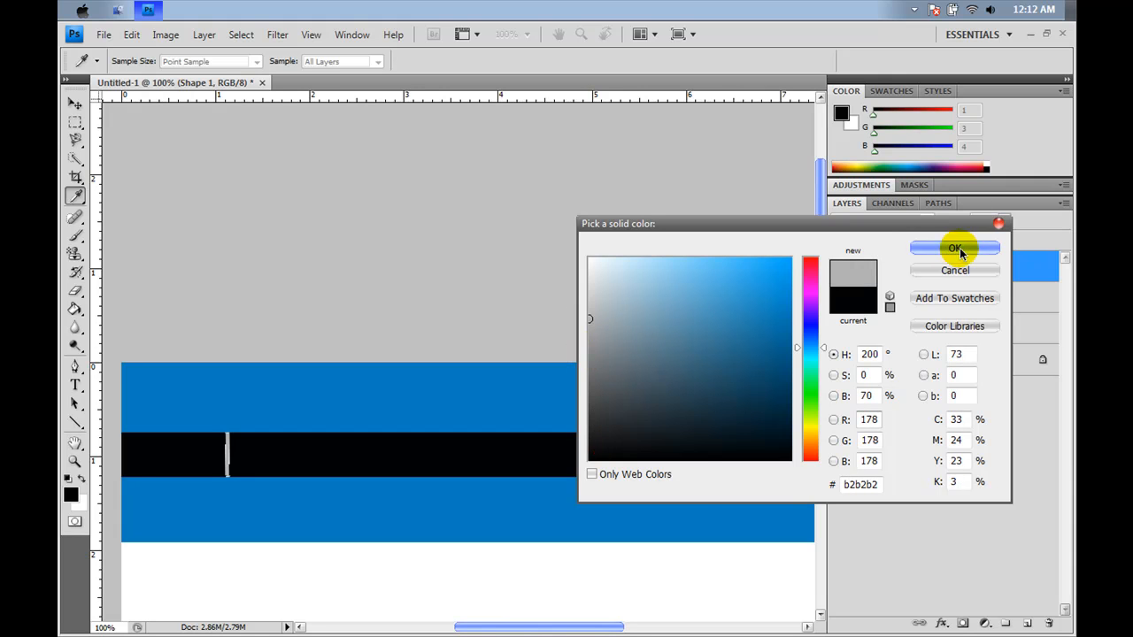
{"action": "left_click", "coordinate": [961, 248]}
Step: Undo the gray recoloring and the creation of the 5 px line shape
{"action": "left_click_drag", "start_coordinate": [222, 475], "coordinate": [226, 473]}
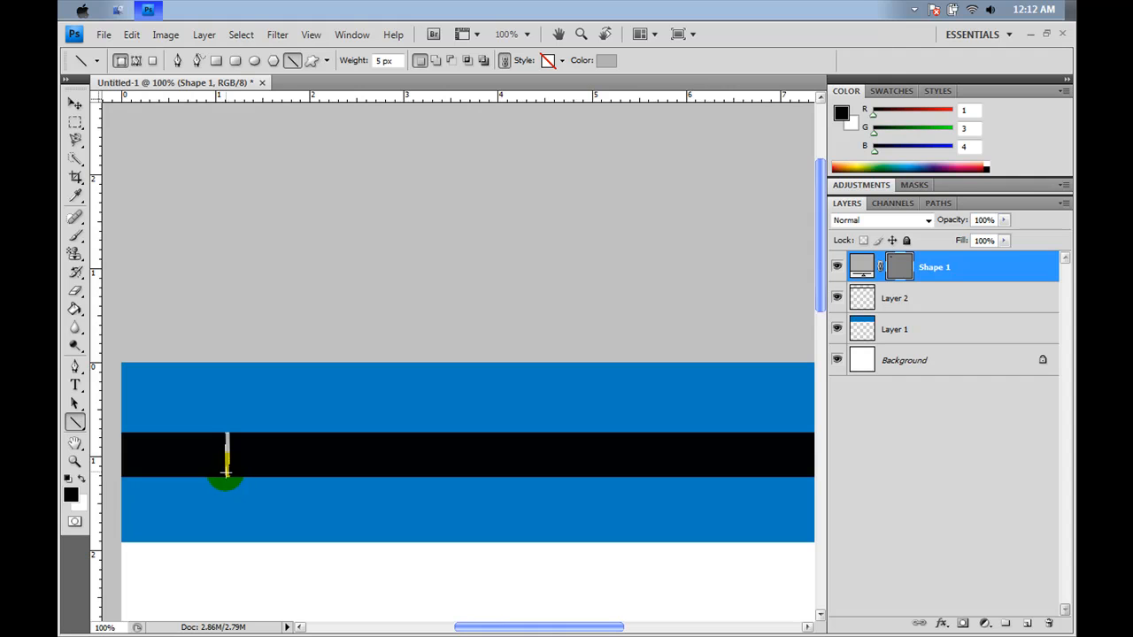
{"action": "left_click", "coordinate": [199, 518]}
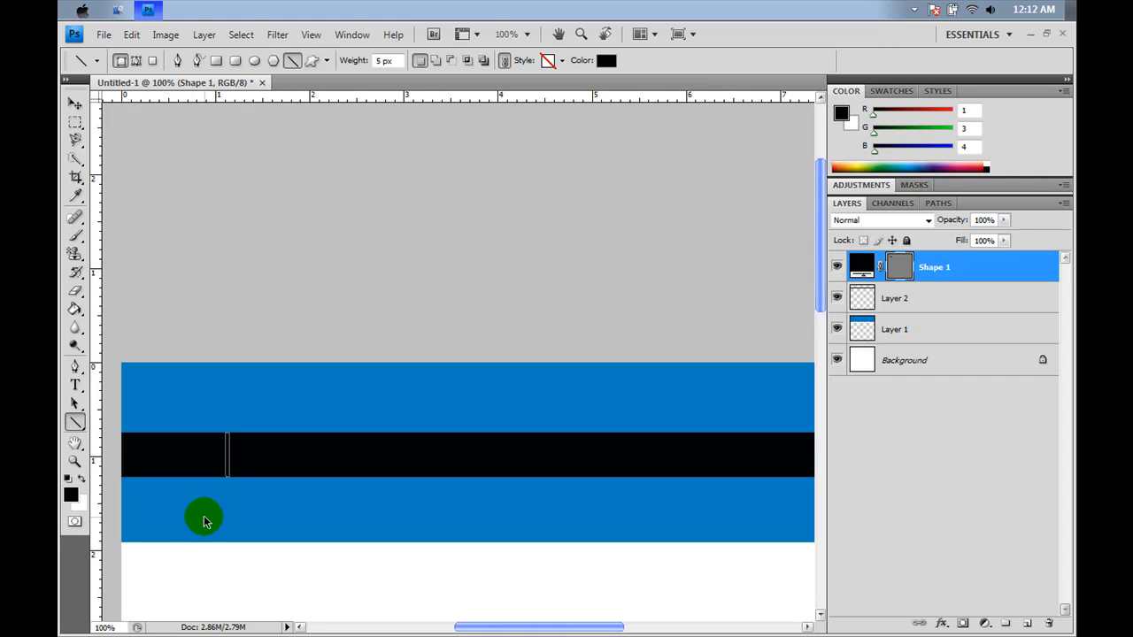
{"action": "left_click", "coordinate": [227, 478]}
{"action": "key", "text": "ctrl+z"}
{"action": "left_click_drag", "start_coordinate": [227, 444], "coordinate": [216, 432]}
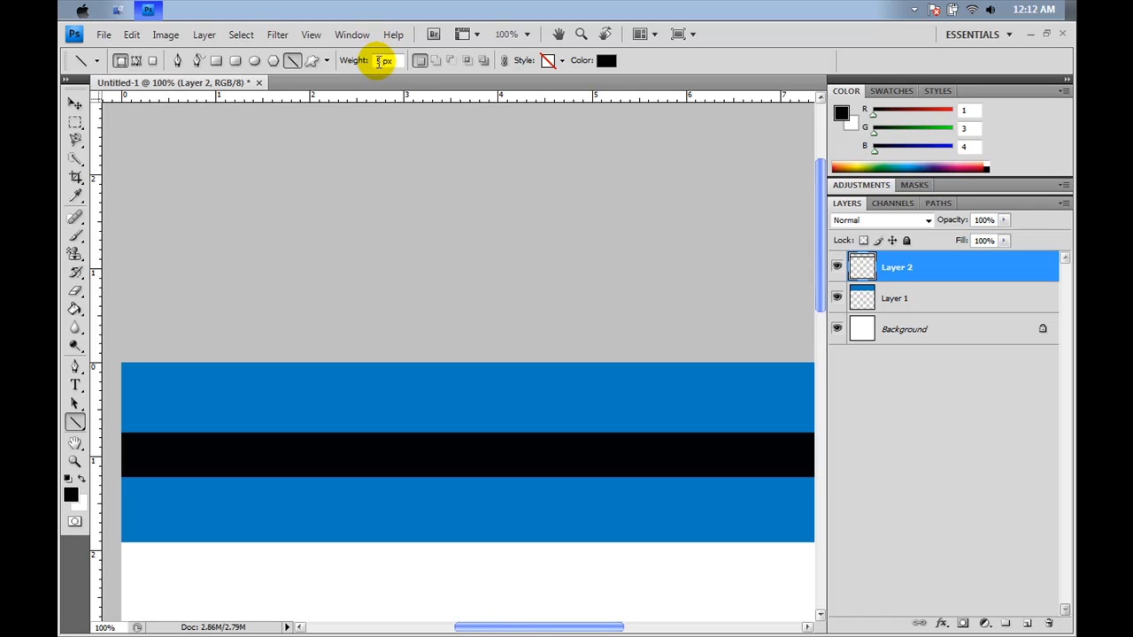
Step: Set the line weight to 2 px and draw a vertical line across the black strip's height near its left end
{"action": "left_click", "coordinate": [381, 61]}
{"action": "key", "text": "BackSpace"}
{"action": "type", "text": "2"}
{"action": "left_click_drag", "start_coordinate": [259, 389], "coordinate": [263, 393]}
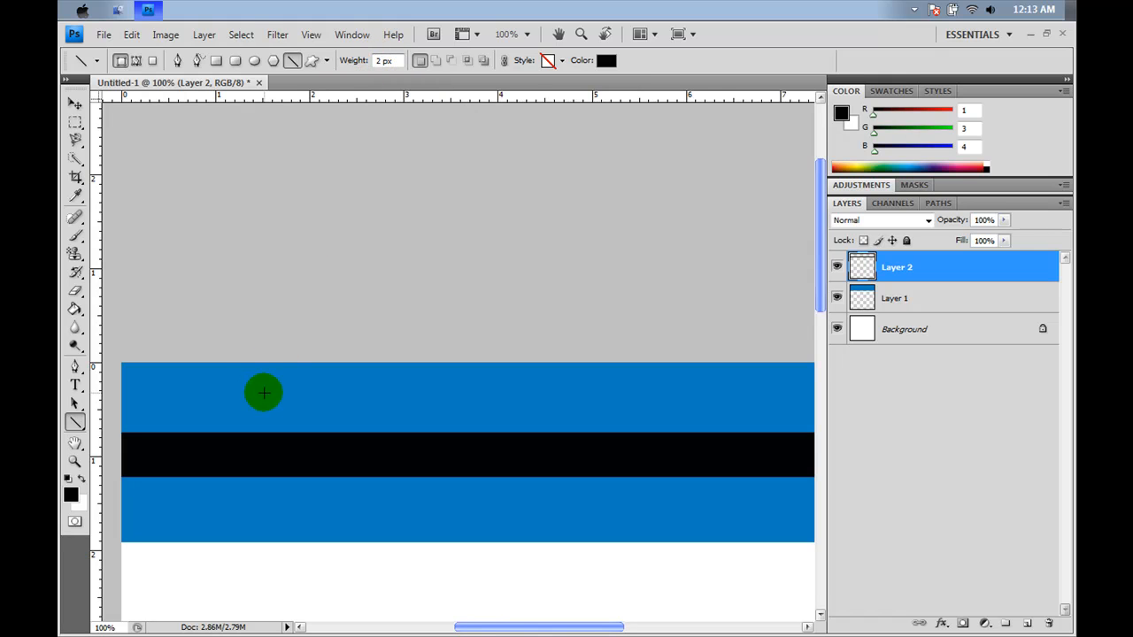
{"action": "left_click", "coordinate": [190, 432]}
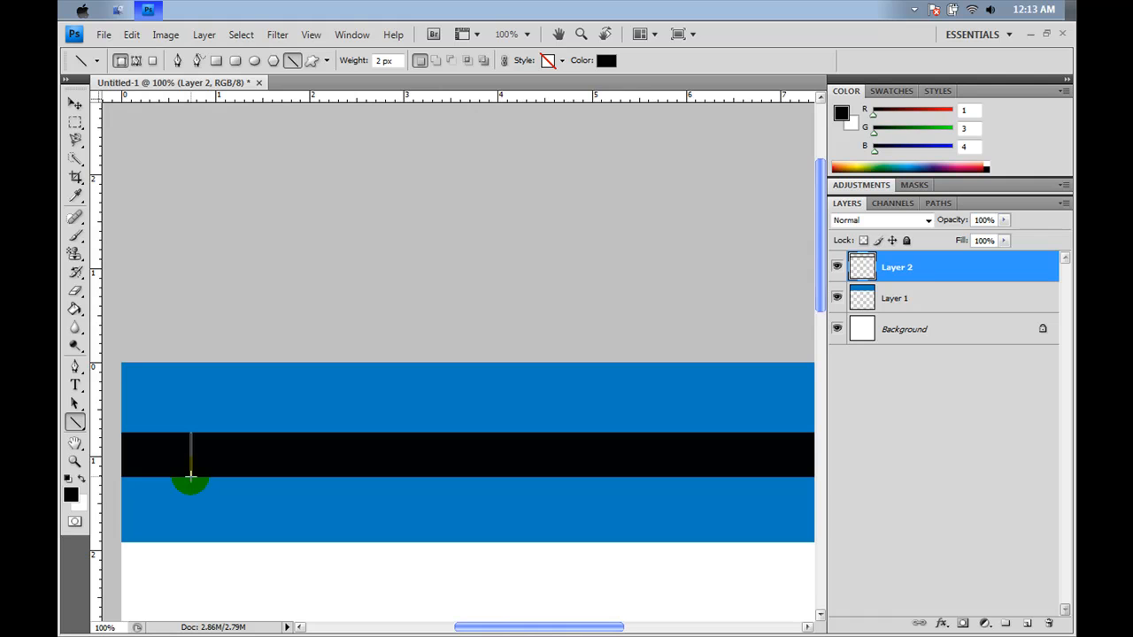
{"action": "left_click_drag", "start_coordinate": [190, 476], "coordinate": [190, 477]}
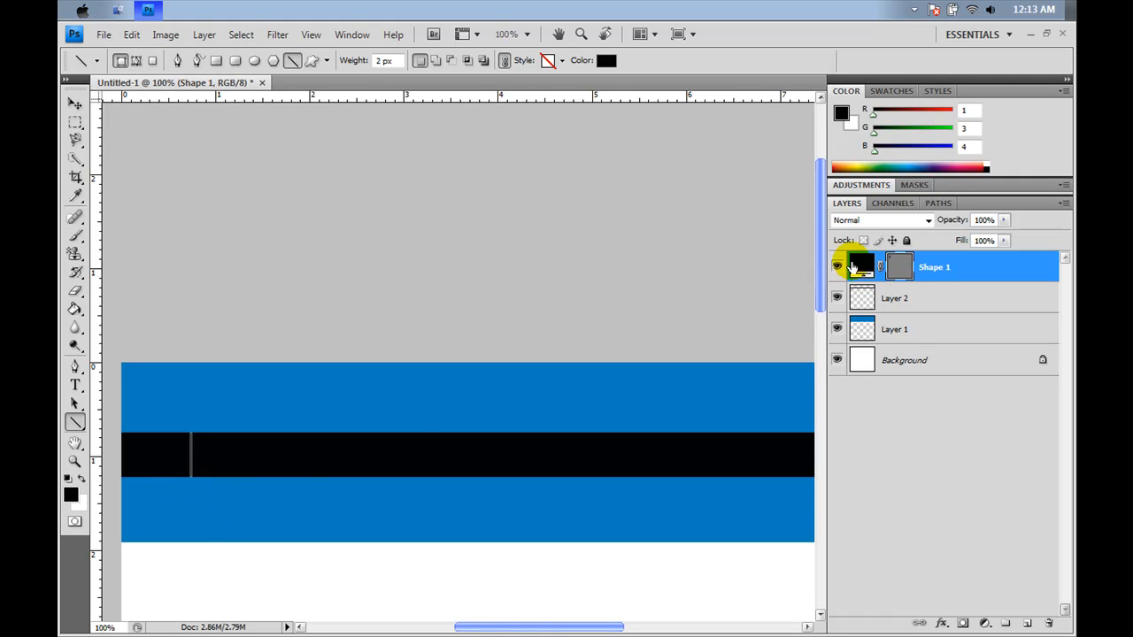
Step: Change the fill color of the 2 px line shape to near-white fcfcfc
{"action": "left_click", "coordinate": [856, 264]}
{"action": "left_click", "coordinate": [856, 265]}
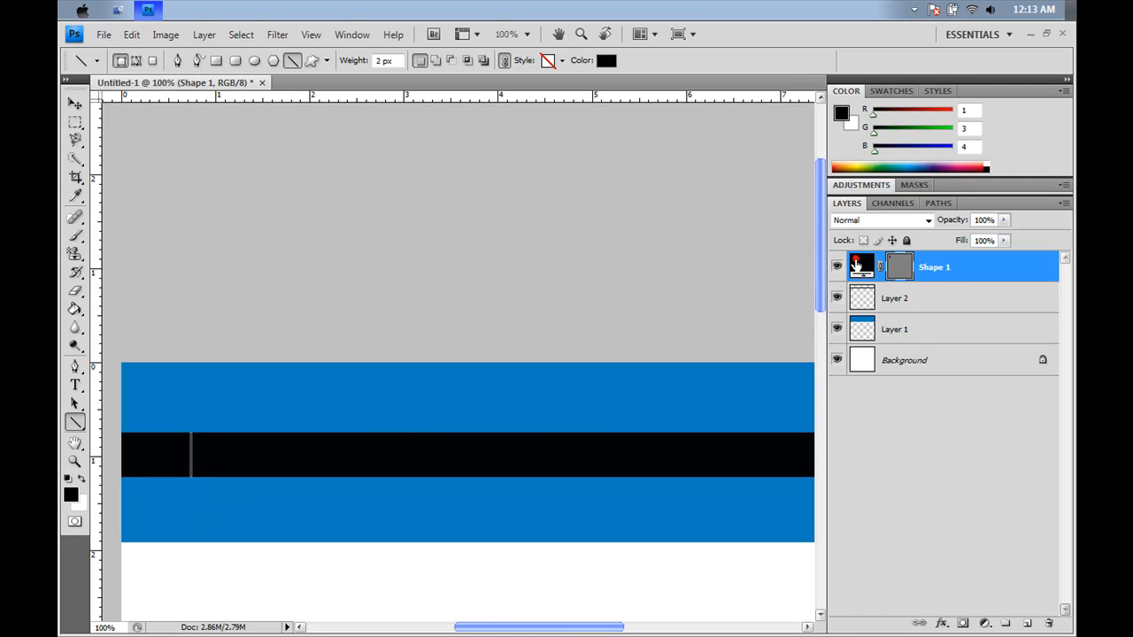
{"action": "left_click", "coordinate": [595, 263]}
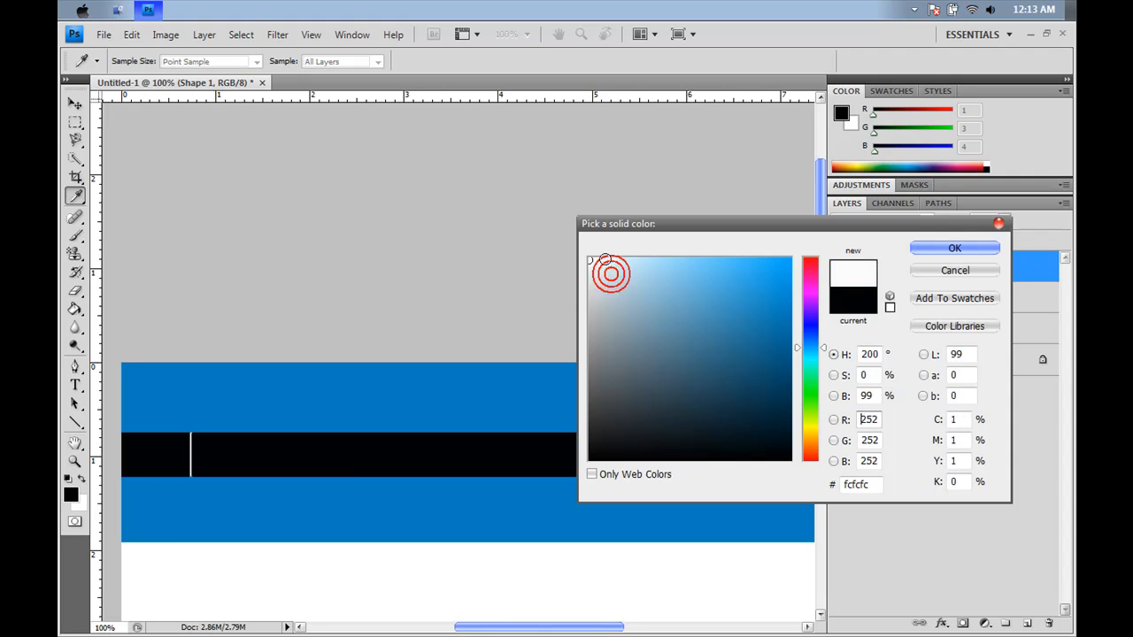
{"action": "left_click", "coordinate": [953, 250]}
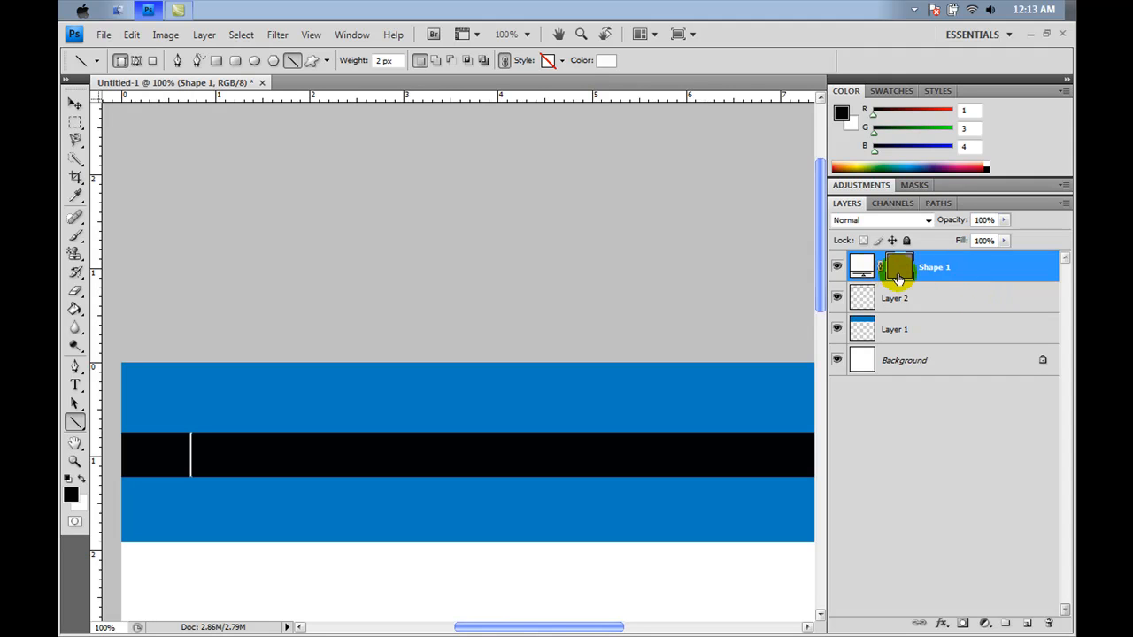
Step: Duplicate the Shape 1 line layer three times
{"action": "left_click", "coordinate": [1000, 266]}
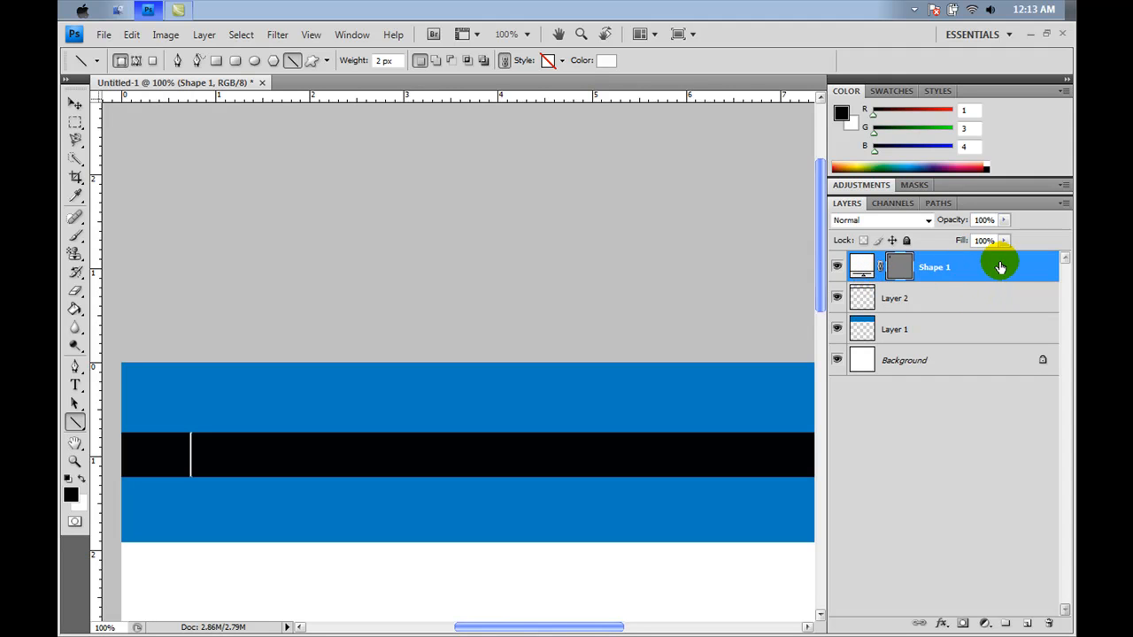
{"action": "left_click_drag", "start_coordinate": [999, 265], "coordinate": [1030, 620]}
{"action": "left_click_drag", "start_coordinate": [1000, 466], "coordinate": [1026, 623]}
{"action": "left_click_drag", "start_coordinate": [1014, 274], "coordinate": [1027, 623]}
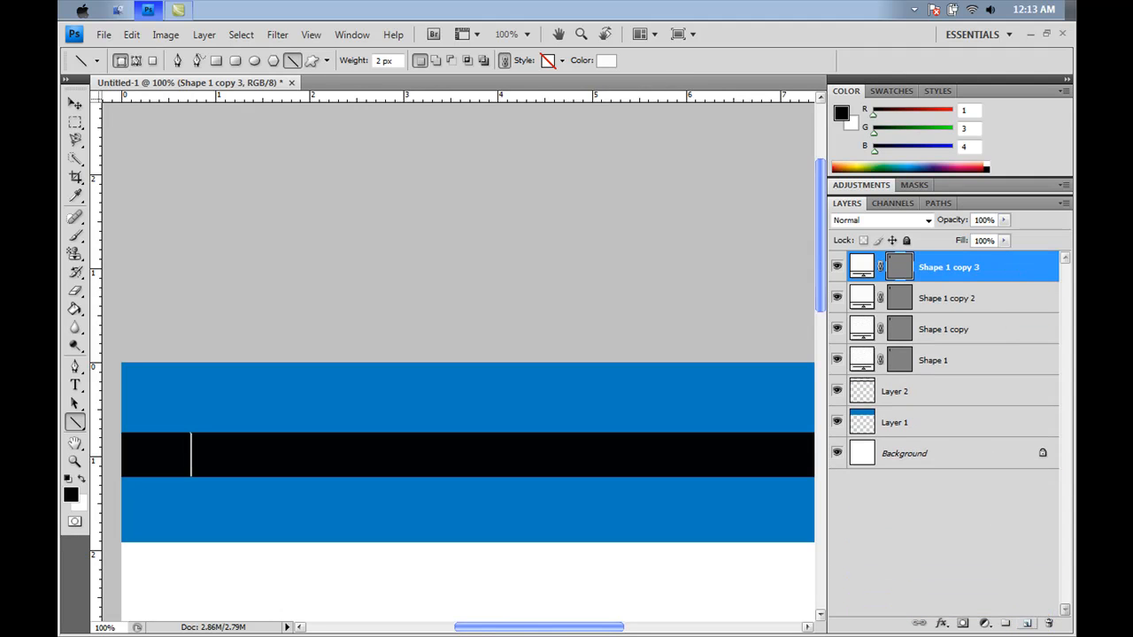
Step: Move the Shape 1, Shape 1 copy and Shape 1 copy 2 lines along the black bar to about 2.5, 4.8 and 7 inches
{"action": "left_click", "coordinate": [941, 364]}
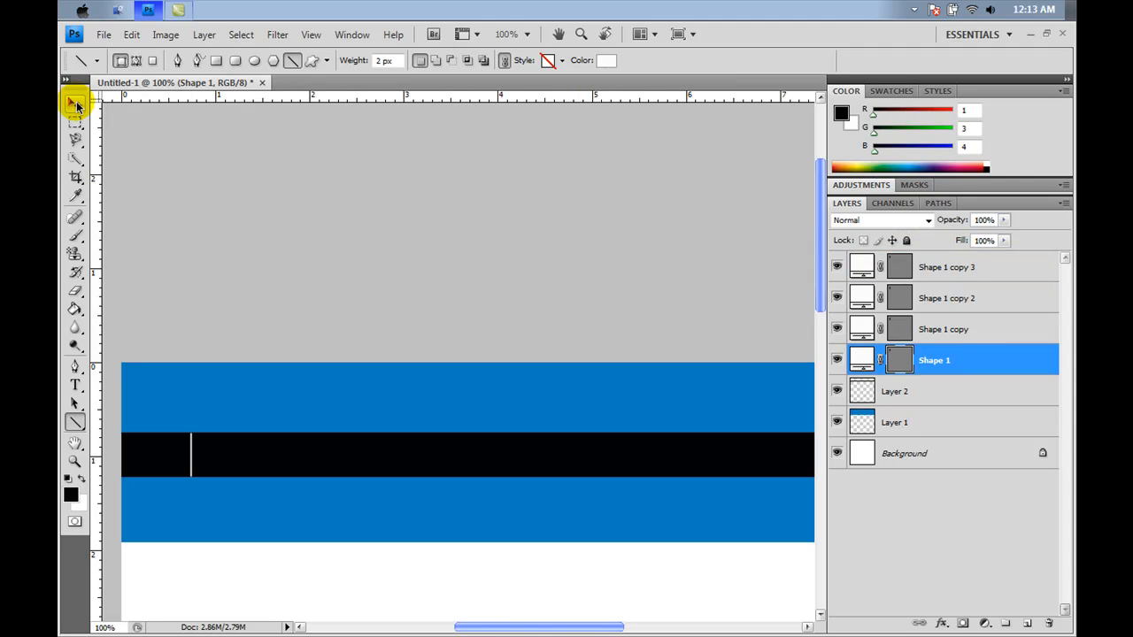
{"action": "left_click", "coordinate": [76, 104]}
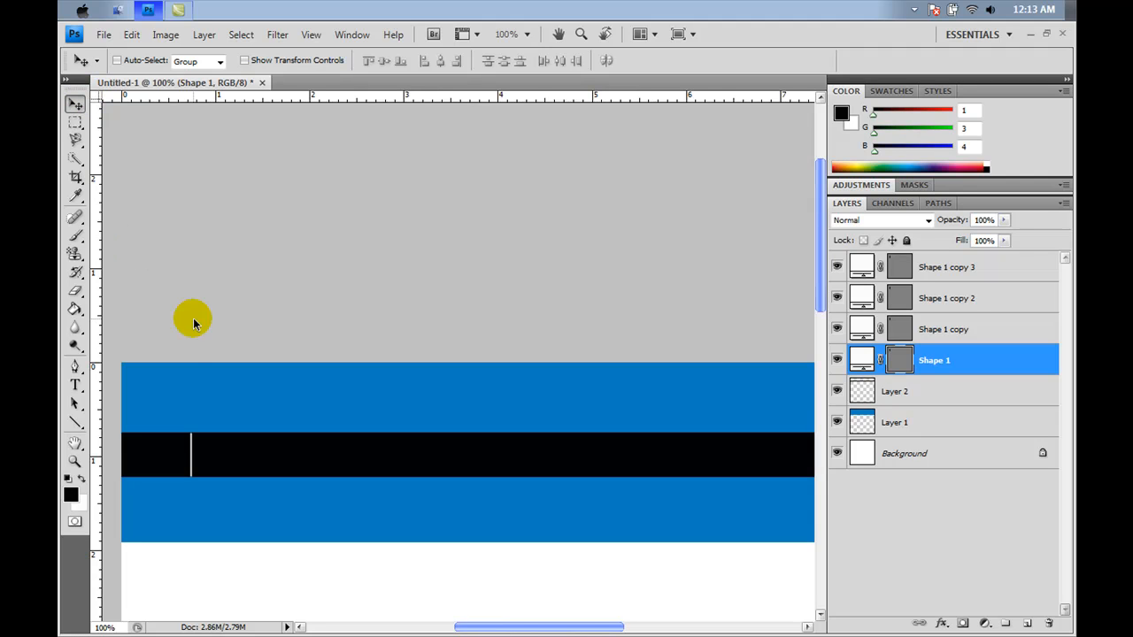
{"action": "left_click_drag", "start_coordinate": [213, 454], "coordinate": [292, 458]}
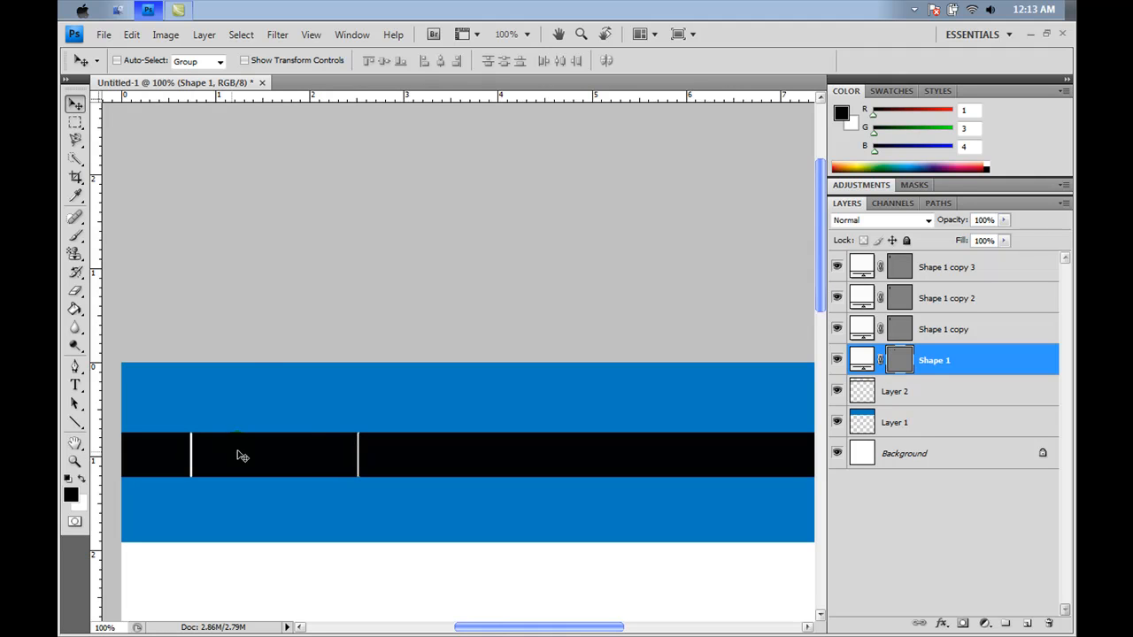
{"action": "left_click", "coordinate": [945, 329]}
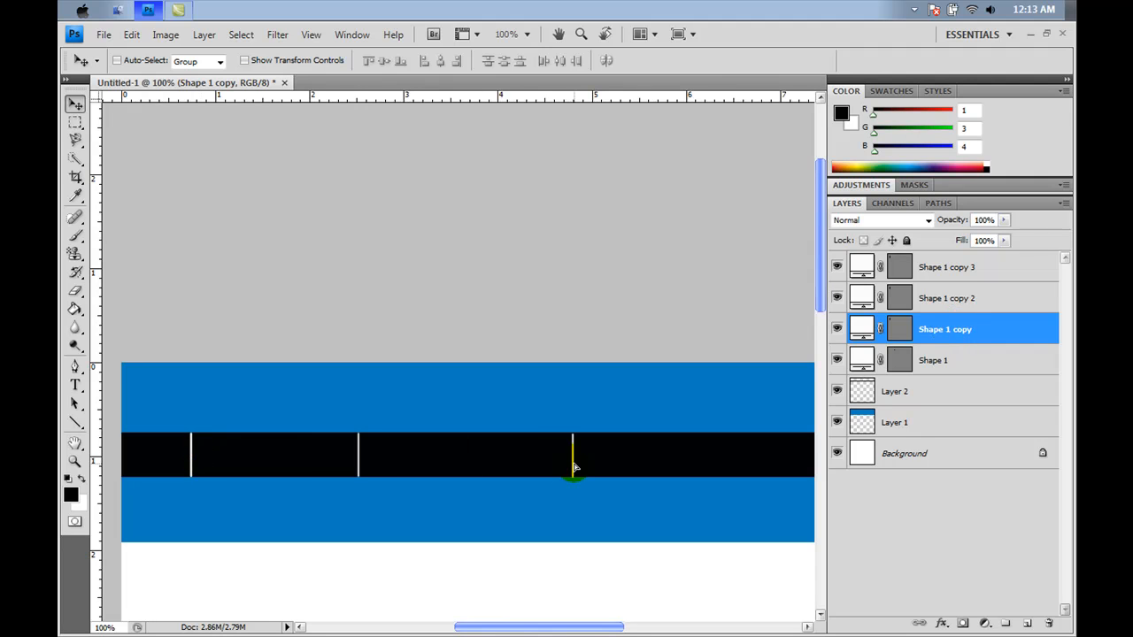
{"action": "left_click", "coordinate": [524, 34]}
{"action": "left_click", "coordinate": [525, 72]}
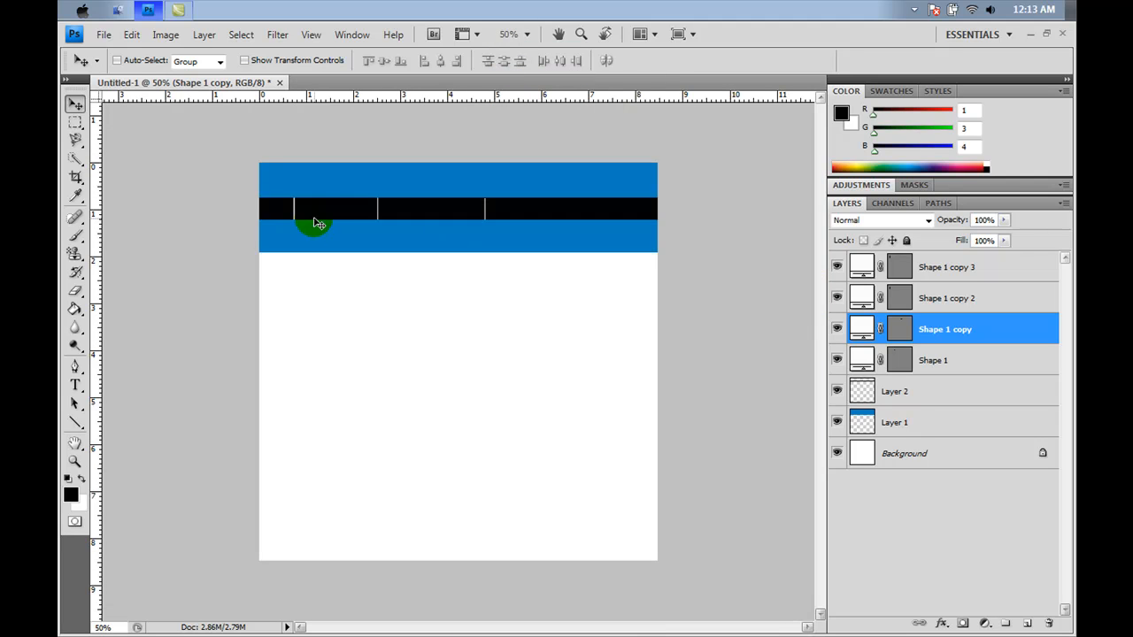
{"action": "left_click", "coordinate": [973, 297]}
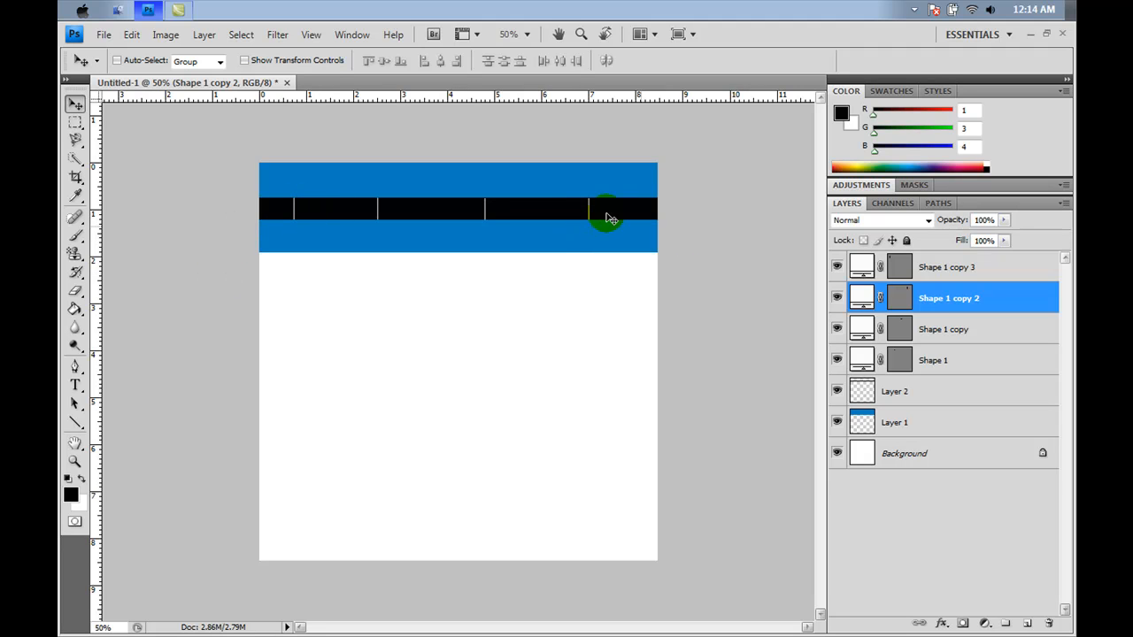
Step: Even out the divider spacing by moving Shape 1 copy 3, Shape 1 and Shape 1 copy to about 1.5, 3.4 and 5.2 inches
{"action": "left_click", "coordinate": [942, 266]}
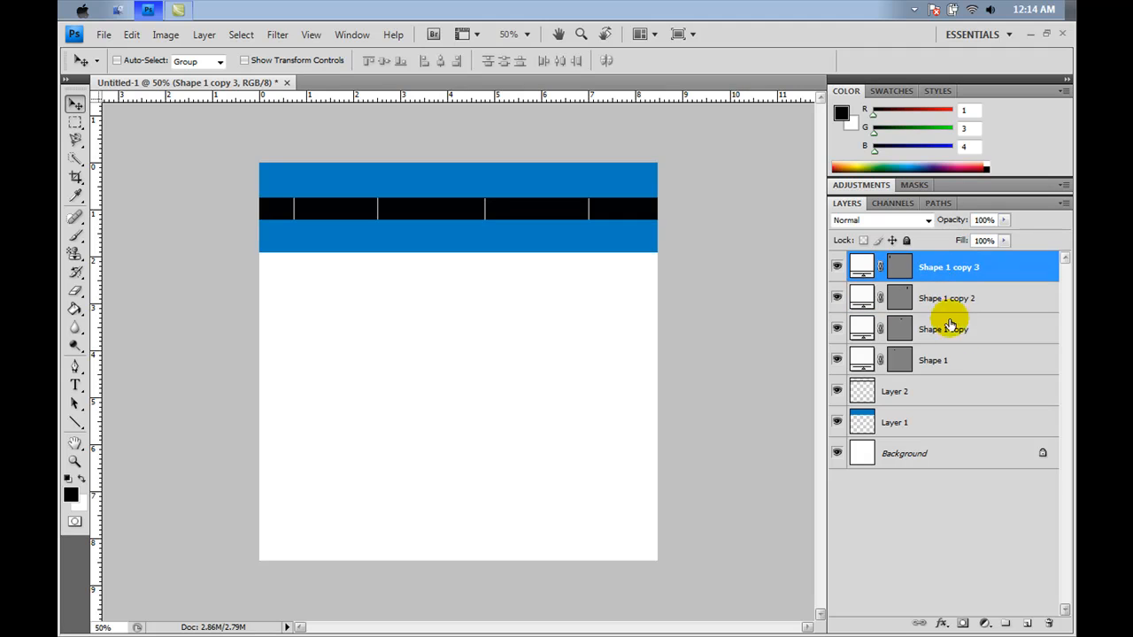
{"action": "left_click", "coordinate": [953, 331]}
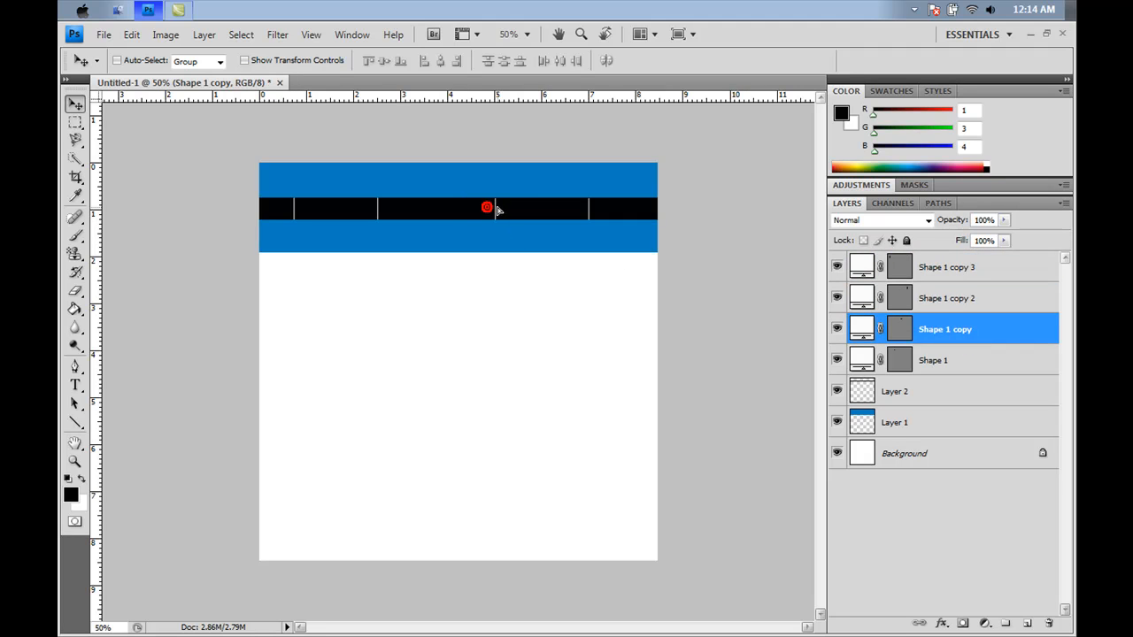
{"action": "left_click", "coordinate": [933, 360]}
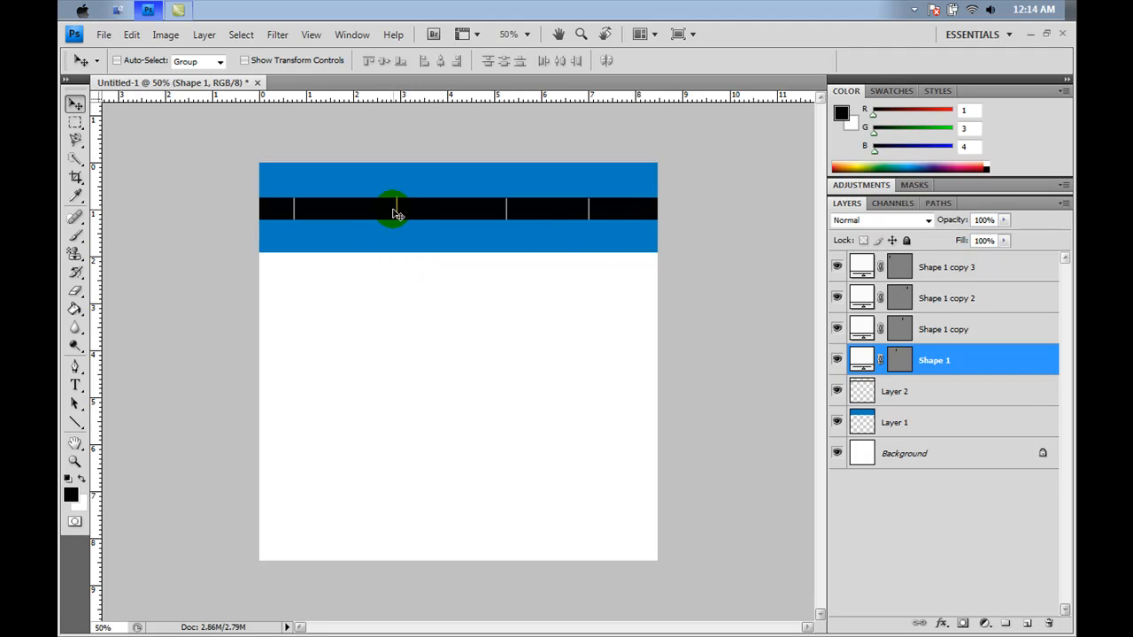
{"action": "left_click", "coordinate": [955, 265]}
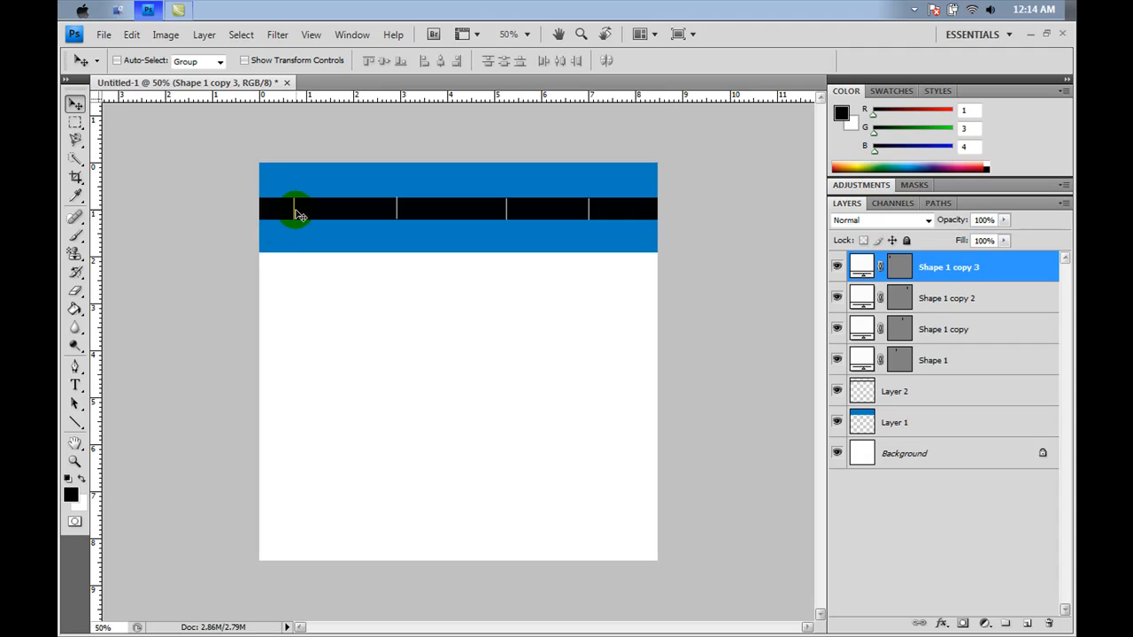
{"action": "left_click_drag", "start_coordinate": [307, 213], "coordinate": [335, 215]}
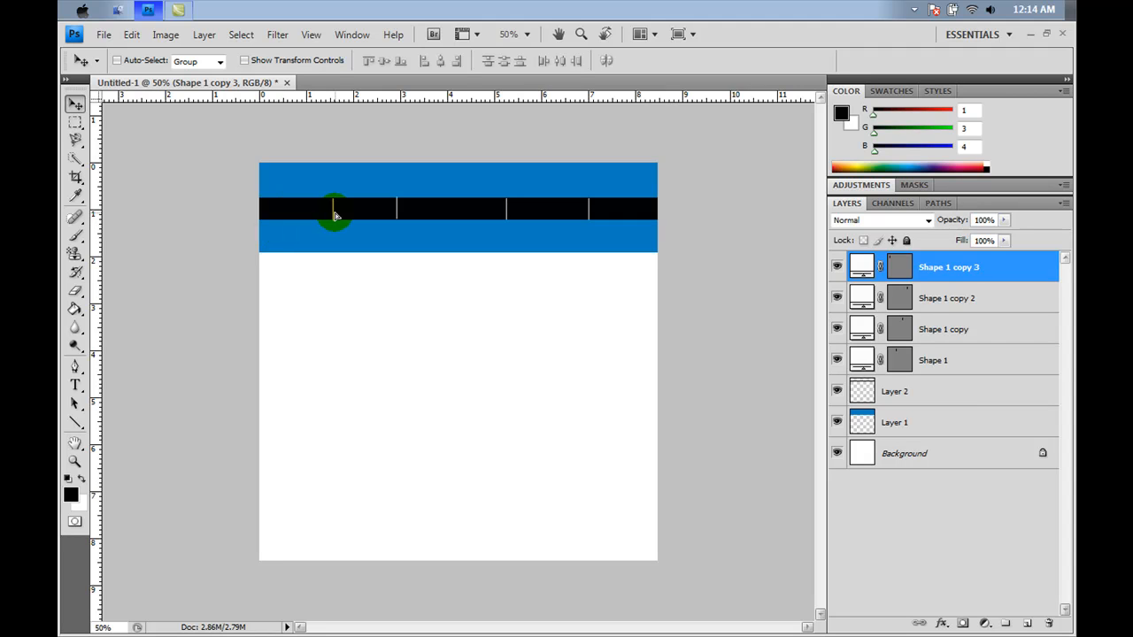
{"action": "left_click", "coordinate": [936, 359]}
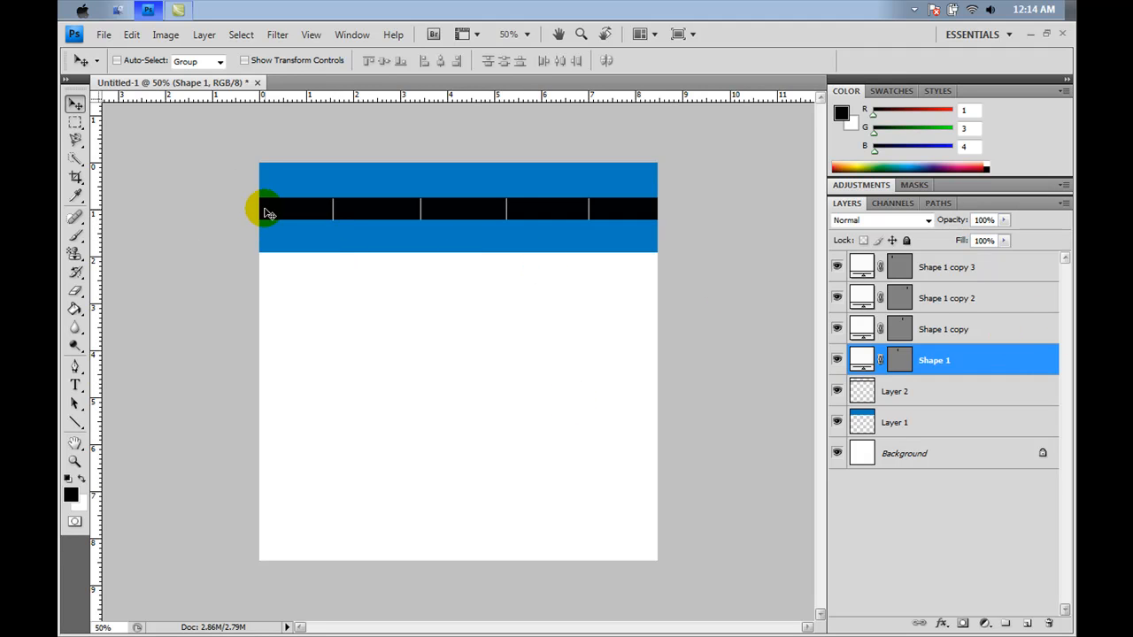
Step: Add a text box filling the black bar's first section with the 12 pt Georgia text "Home"
{"action": "left_click", "coordinate": [76, 385]}
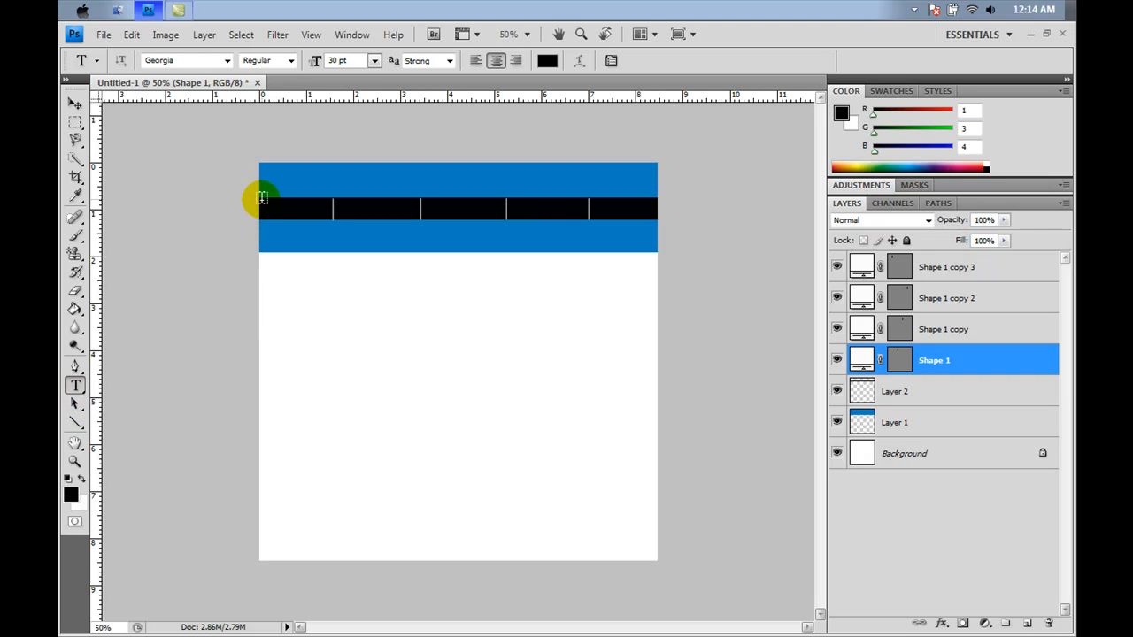
{"action": "left_click_drag", "start_coordinate": [261, 198], "coordinate": [332, 220]}
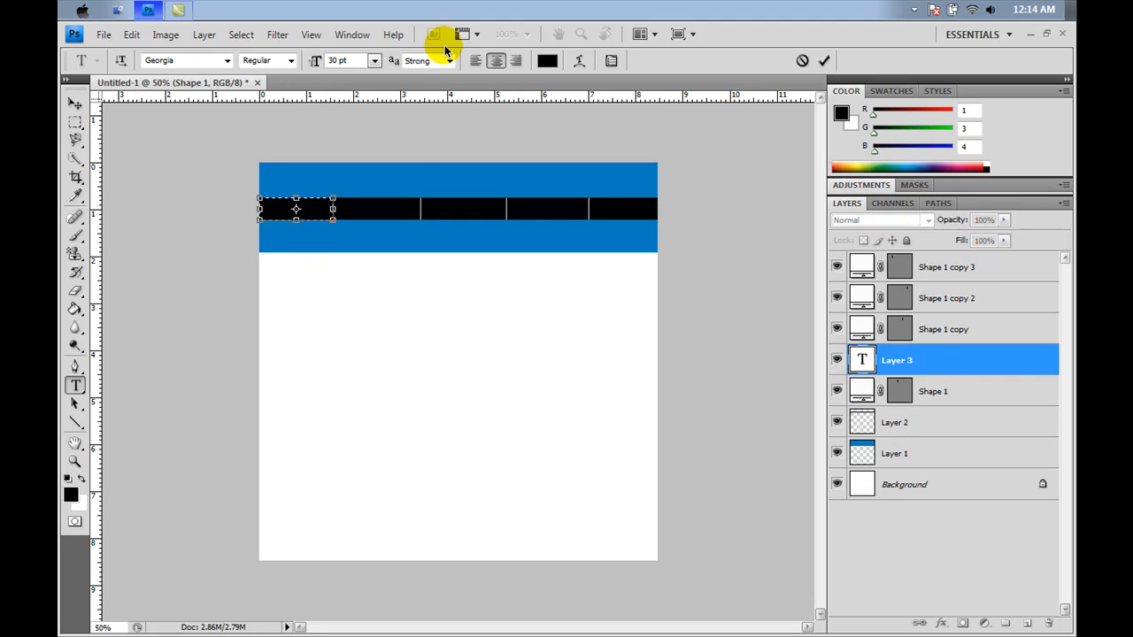
{"action": "left_click", "coordinate": [374, 61]}
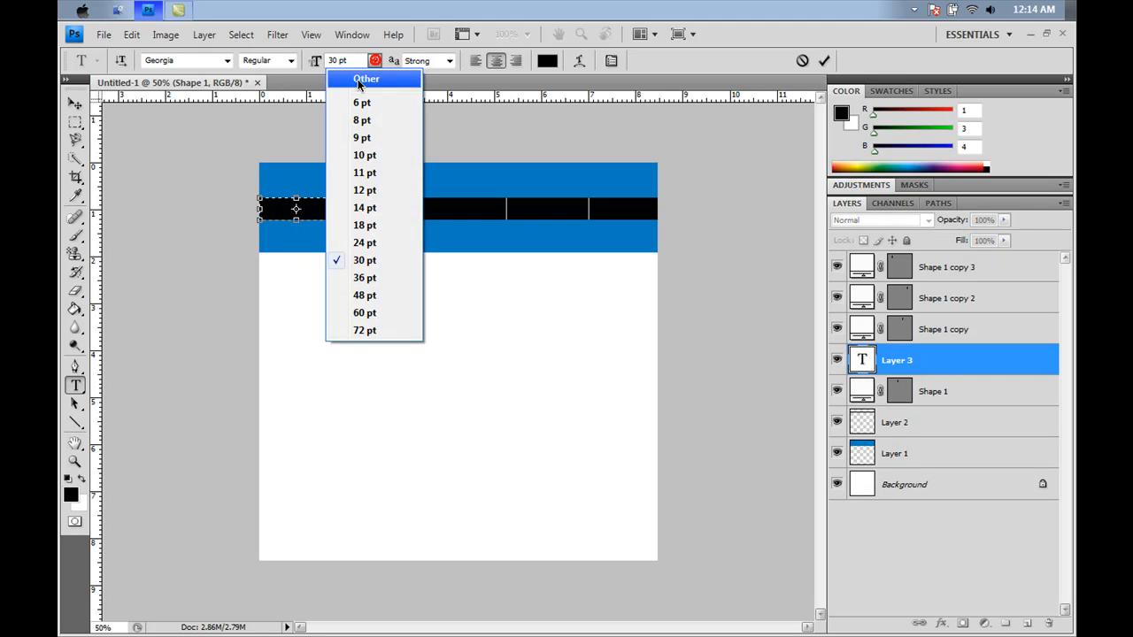
{"action": "left_click", "coordinate": [363, 189]}
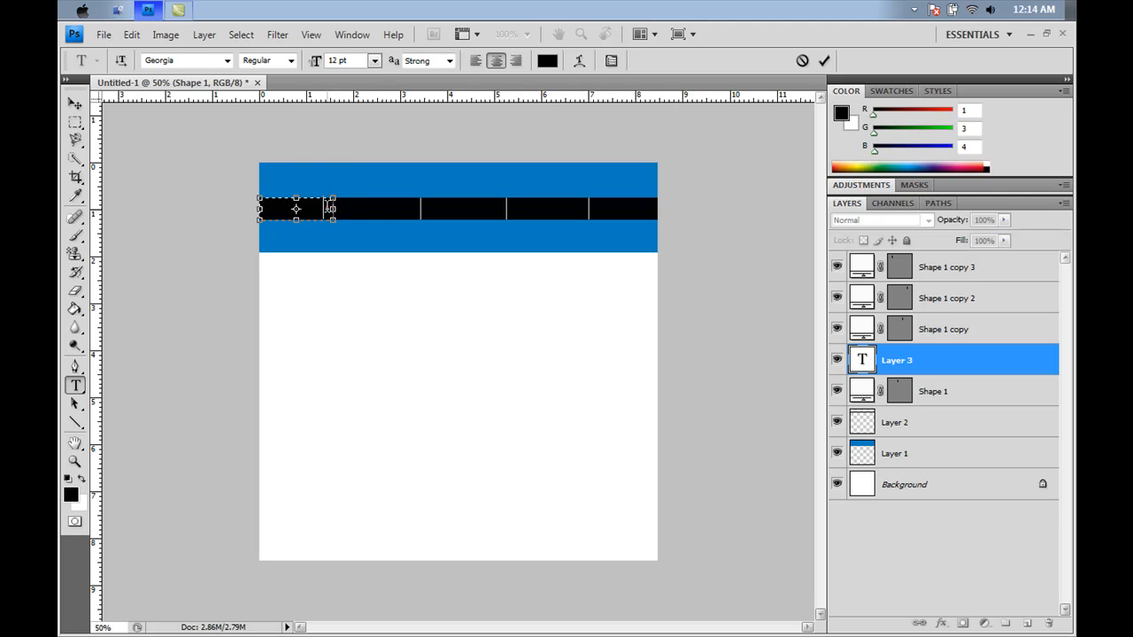
{"action": "left_click", "coordinate": [328, 209]}
Step: Color the "Home" text red ff0404 and shift it slightly down to center it vertically in the bar
{"action": "left_click", "coordinate": [547, 61]}
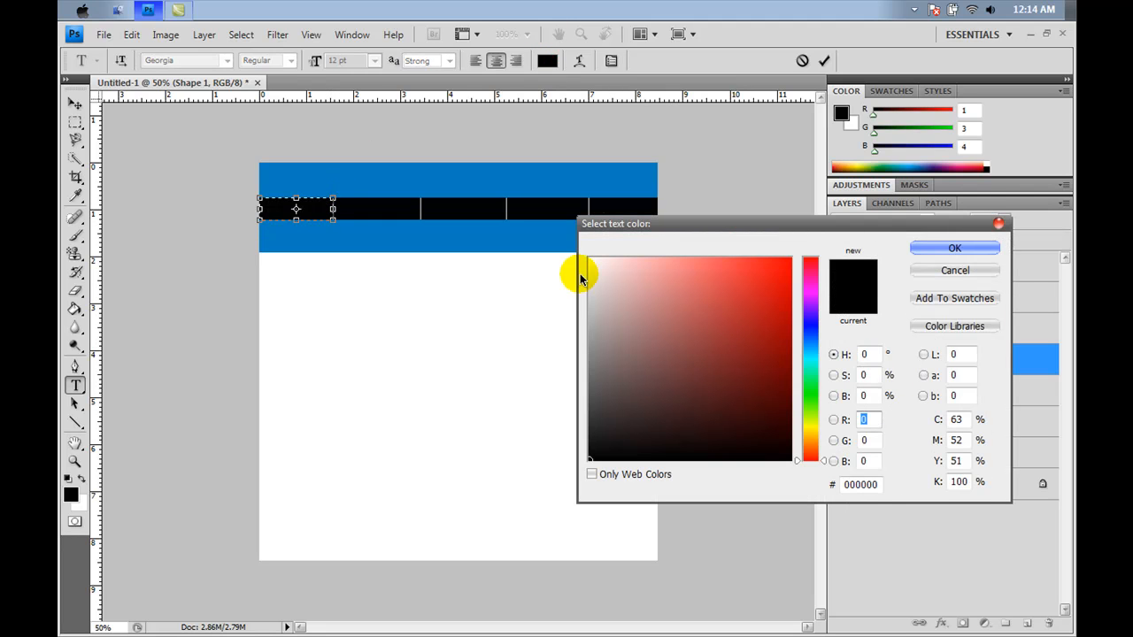
{"action": "left_click", "coordinate": [787, 259]}
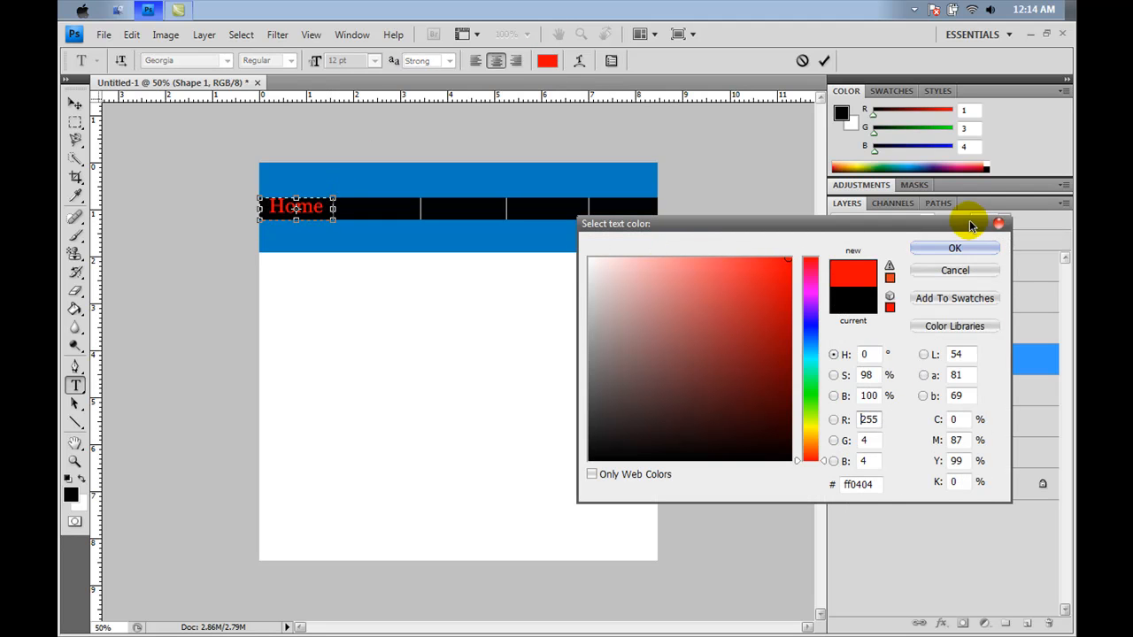
{"action": "left_click", "coordinate": [956, 247]}
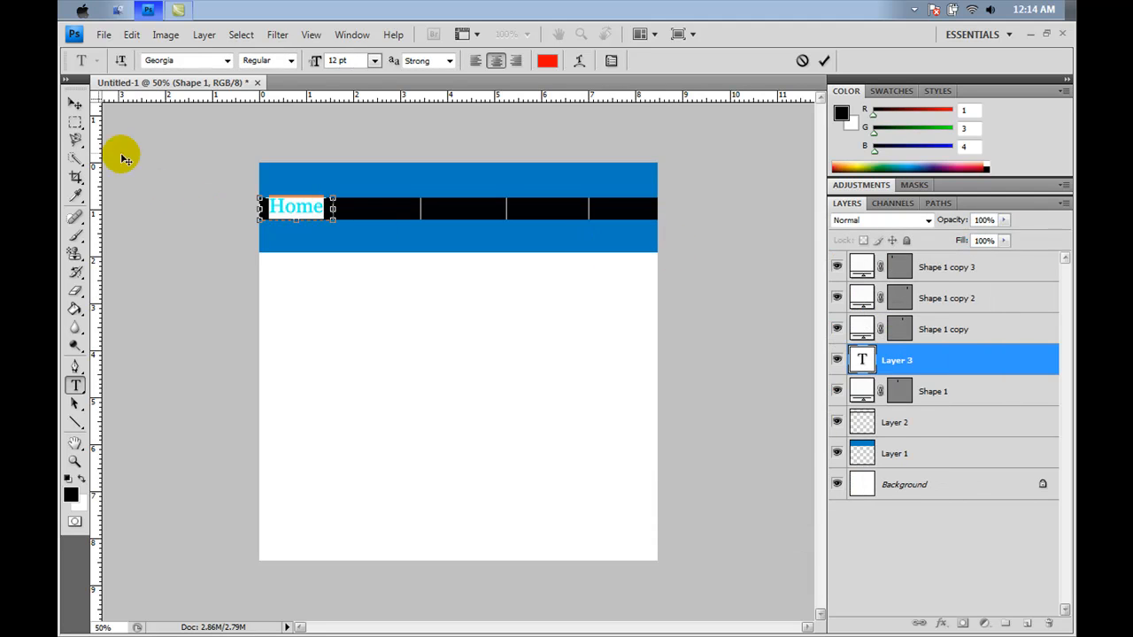
{"action": "left_click", "coordinate": [76, 103]}
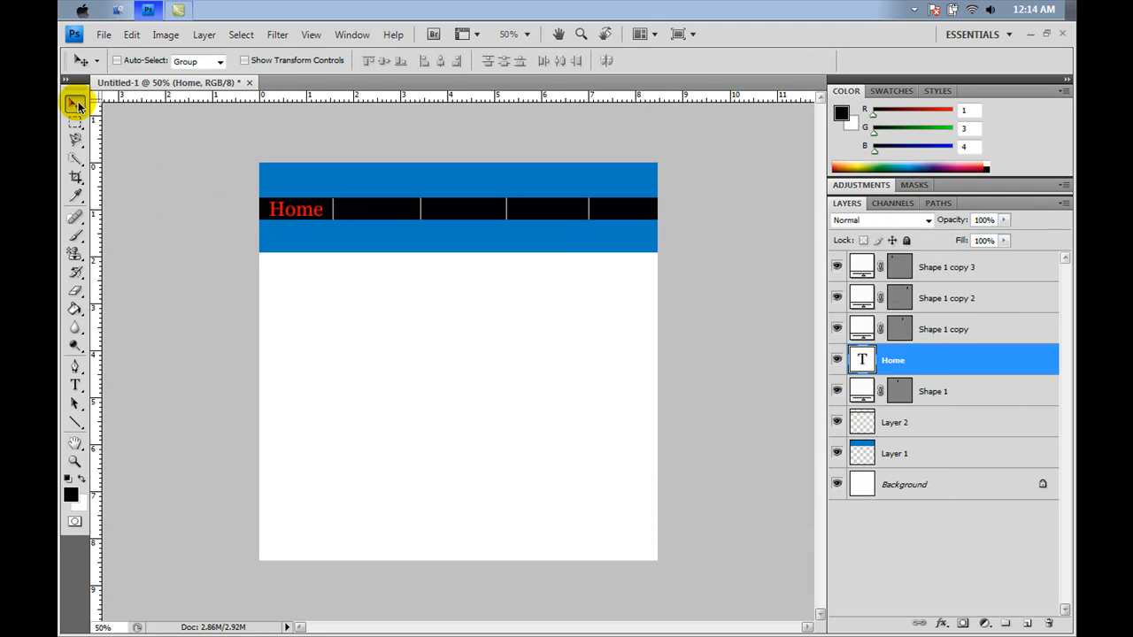
Step: Add an "About Us" text label in the bar's second section and nudge it down to center it vertically
{"action": "left_click", "coordinate": [75, 383]}
{"action": "left_click", "coordinate": [332, 184]}
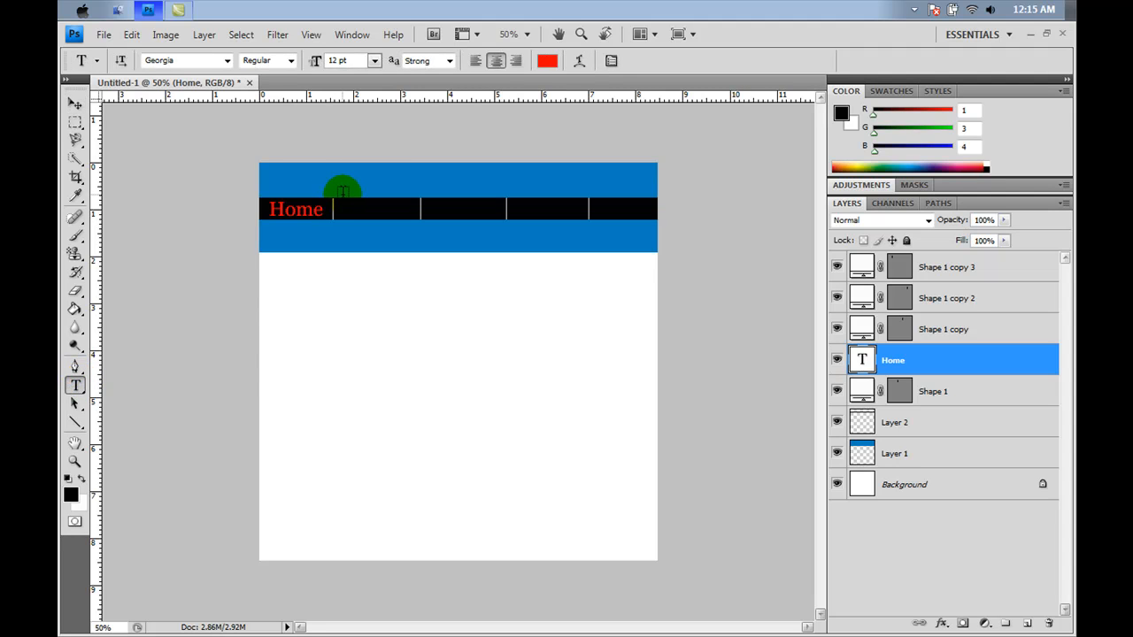
{"action": "left_click_drag", "start_coordinate": [333, 199], "coordinate": [418, 221]}
{"action": "type", "text": "About Us"}
{"action": "left_click", "coordinate": [75, 106]}
{"action": "key", "text": "Down"}
{"action": "key", "text": "Down"}
{"action": "key", "text": "Down"}
{"action": "key", "text": "Down"}
{"action": "key", "text": "Down"}
{"action": "key", "text": "Down"}
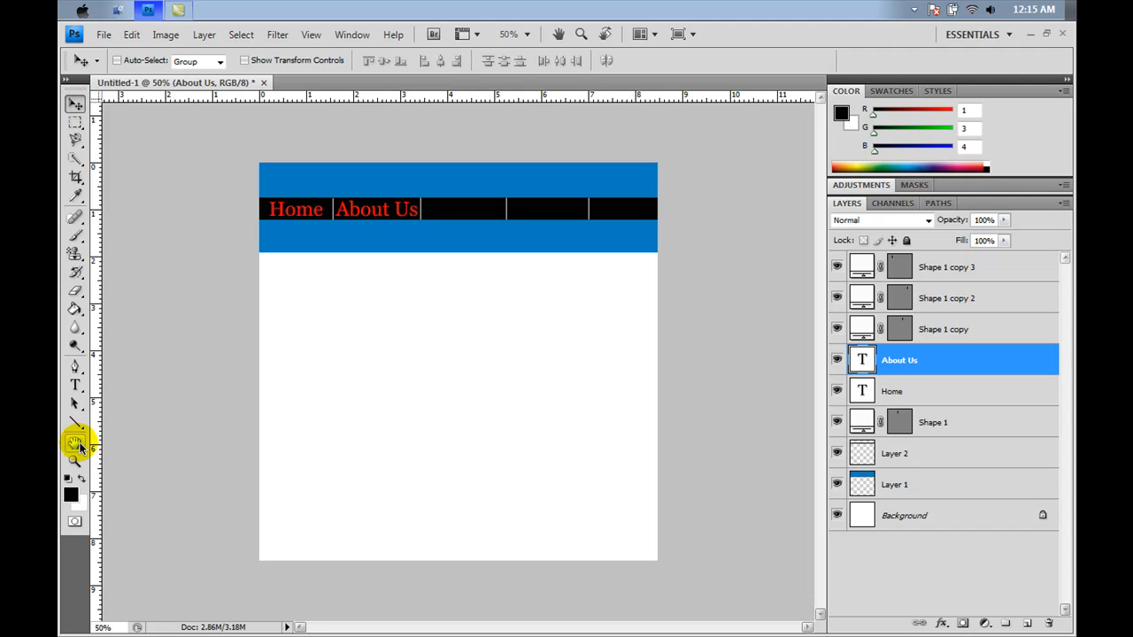
Step: Add a "Contact" text label in the bar's third section and lower it to line up with the other labels
{"action": "left_click", "coordinate": [75, 385]}
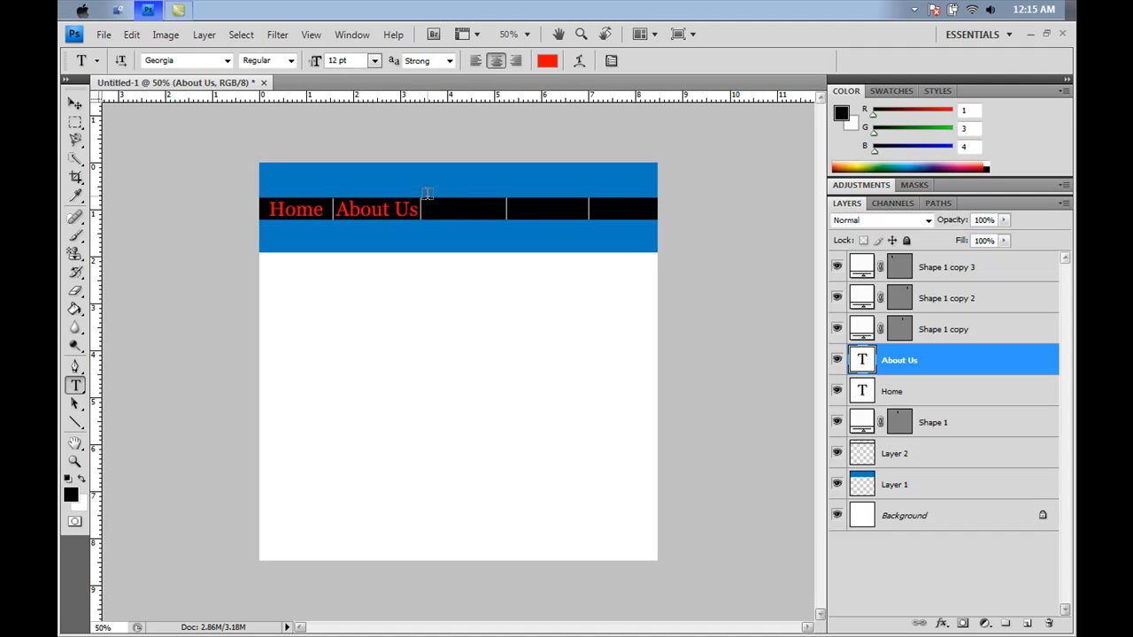
{"action": "left_click_drag", "start_coordinate": [423, 200], "coordinate": [504, 217]}
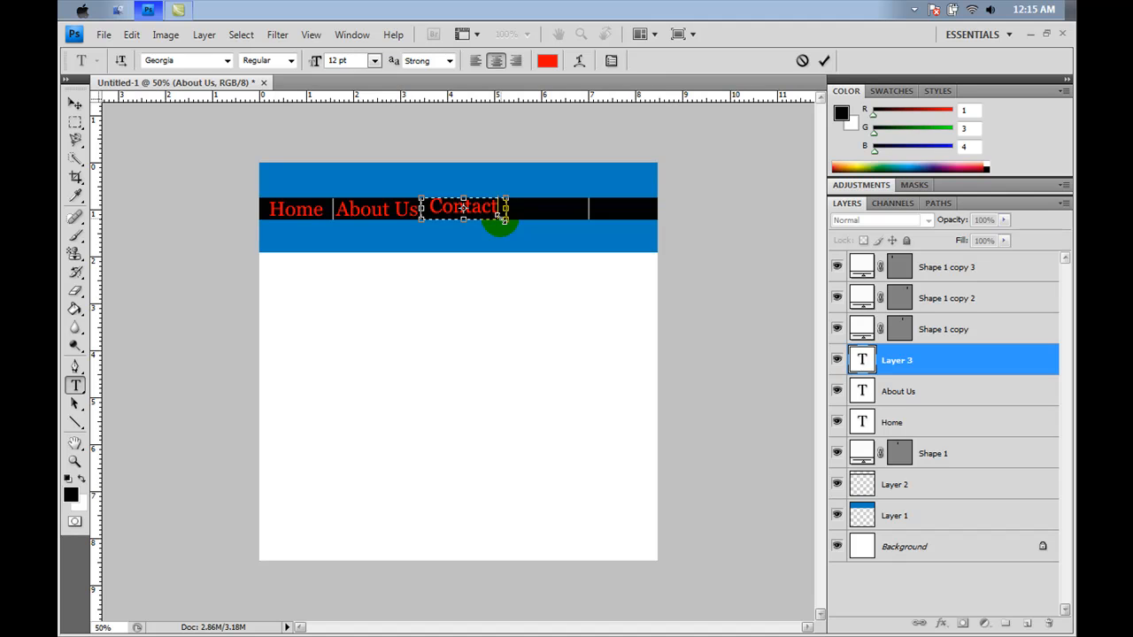
{"action": "left_click", "coordinate": [75, 102]}
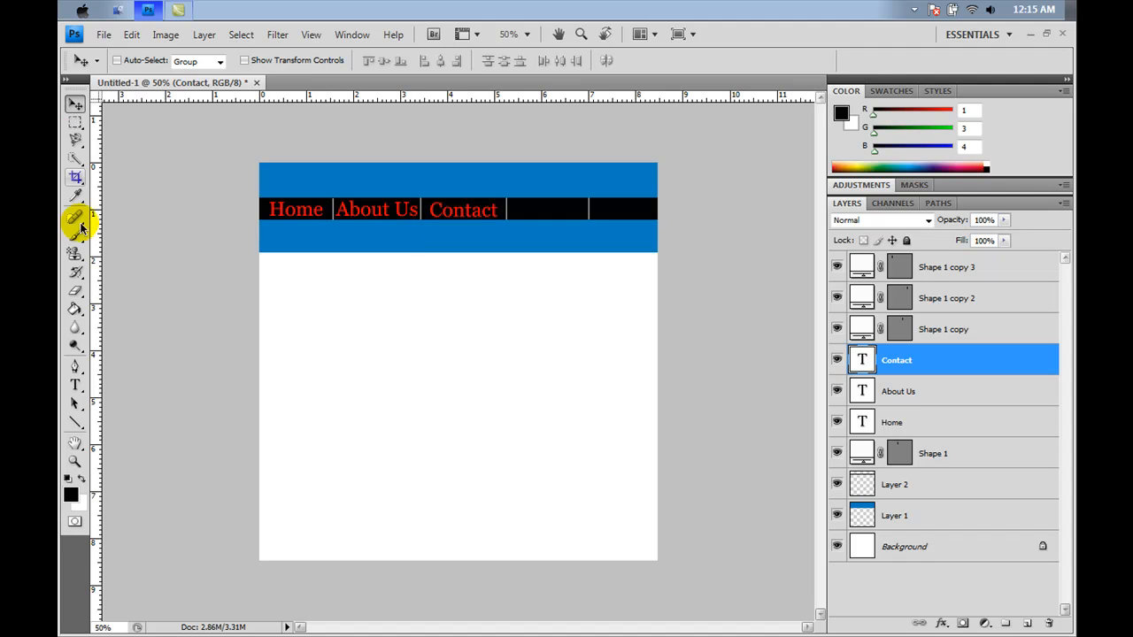
Step: Add an "ETC." text label in the bar's fourth section and nudge it down and left to center it
{"action": "left_click", "coordinate": [75, 382]}
{"action": "left_click", "coordinate": [505, 207]}
{"action": "left_click_drag", "start_coordinate": [514, 197], "coordinate": [588, 220]}
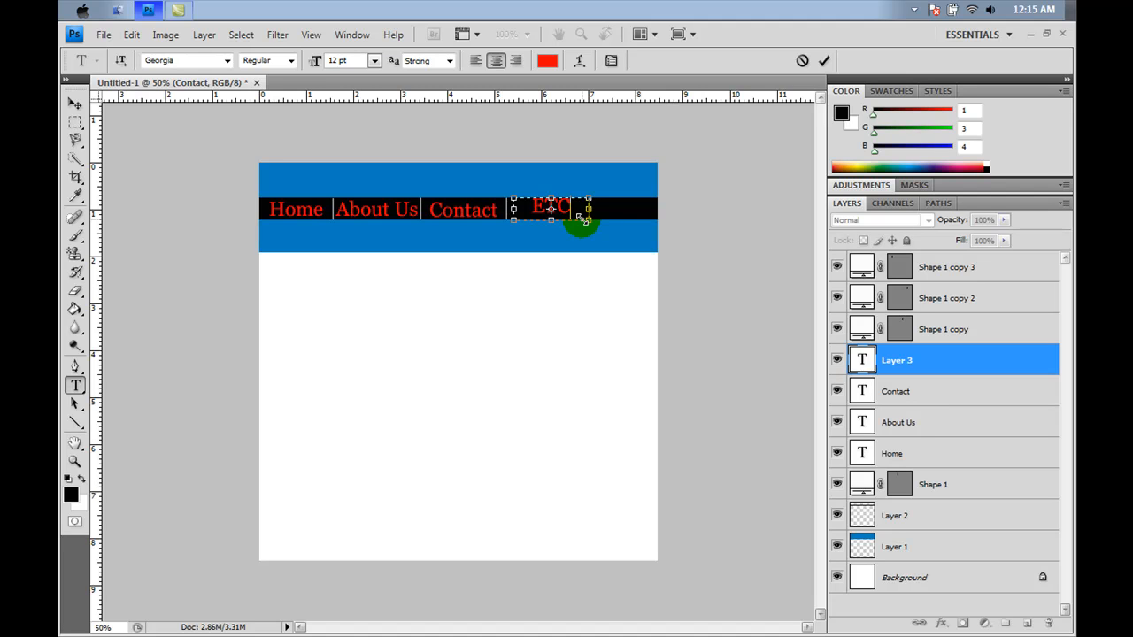
{"action": "left_click", "coordinate": [74, 102]}
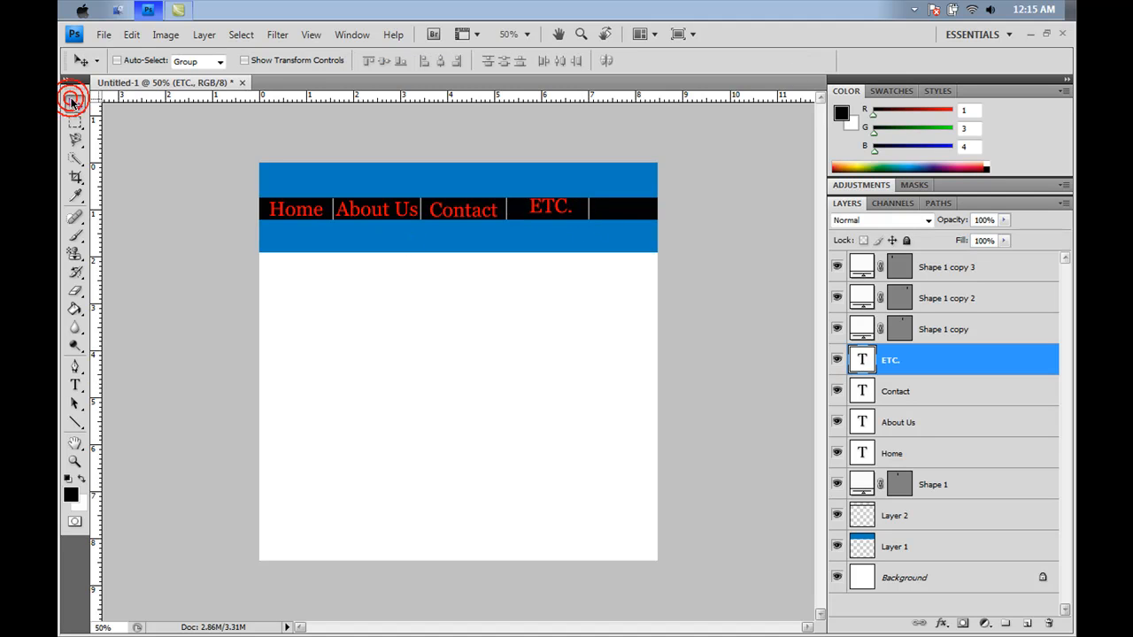
{"action": "key", "text": "Down"}
{"action": "key", "text": "Down"}
{"action": "key", "text": "Down"}
{"action": "key", "text": "Down"}
{"action": "key", "text": "Left"}
{"action": "key", "text": "Left"}
{"action": "key", "text": "Left"}
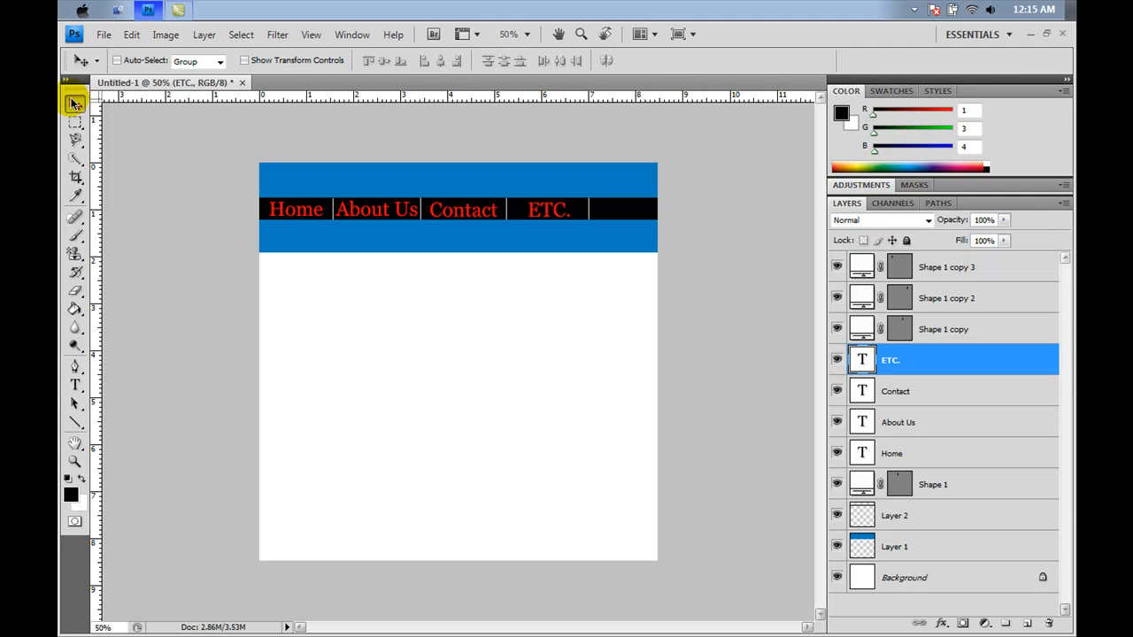
Step: Add an "ETC." text label in the bar's fifth section and lower it to line up with the other labels
{"action": "left_click", "coordinate": [75, 385]}
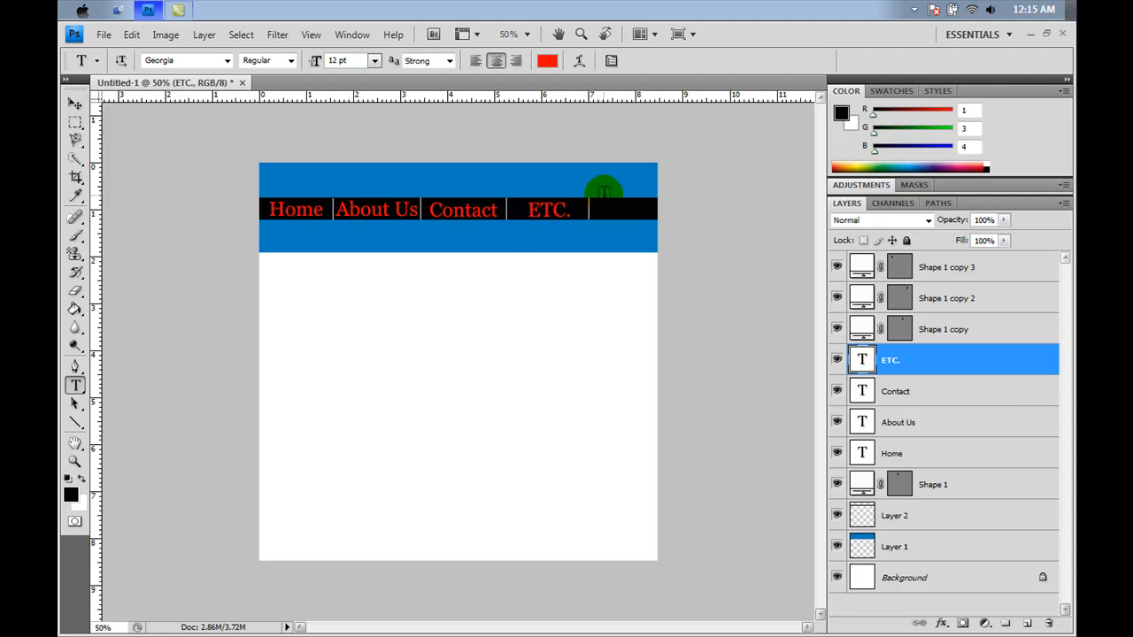
{"action": "left_click_drag", "start_coordinate": [604, 215], "coordinate": [657, 216]}
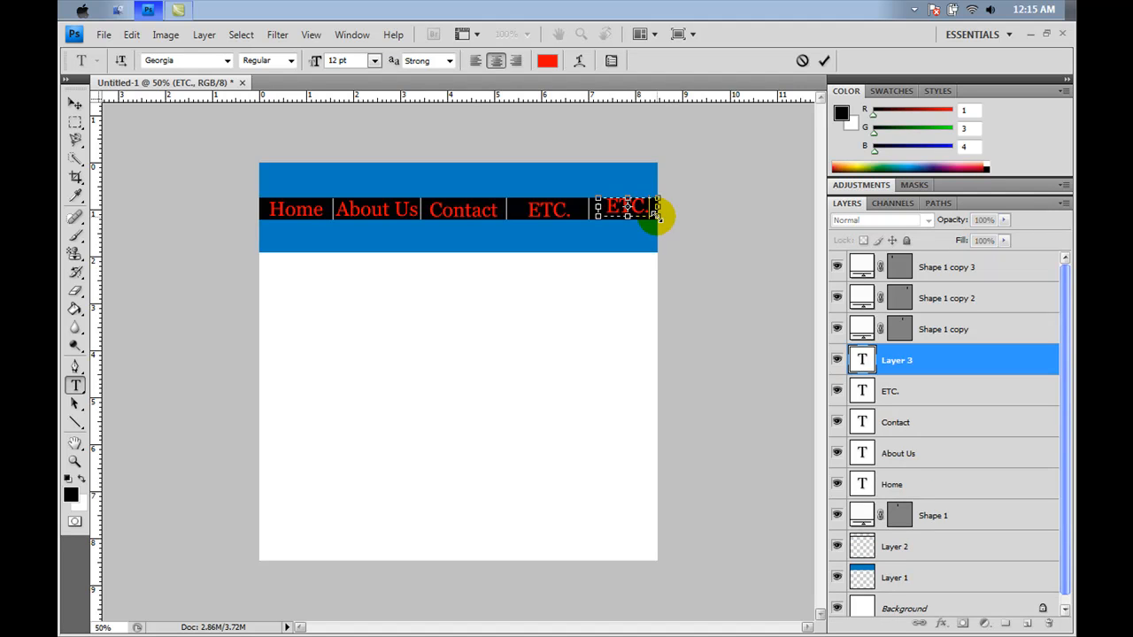
{"action": "left_click", "coordinate": [75, 103]}
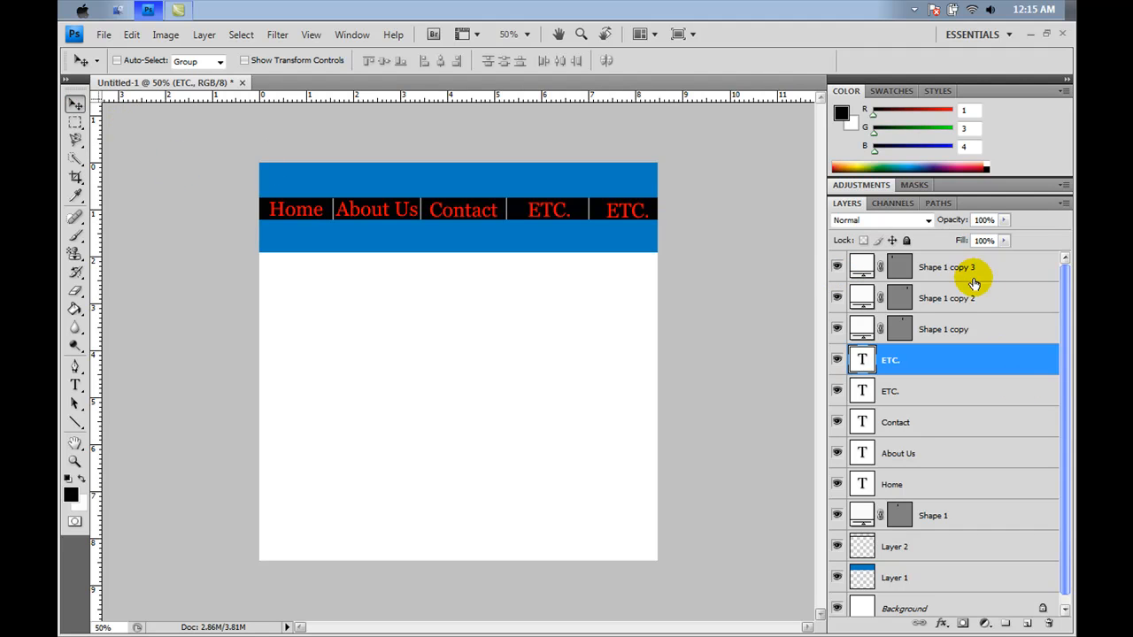
Step: Group all the divider shape and text label layers and name the group Menu
{"action": "left_click", "coordinate": [1063, 376]}
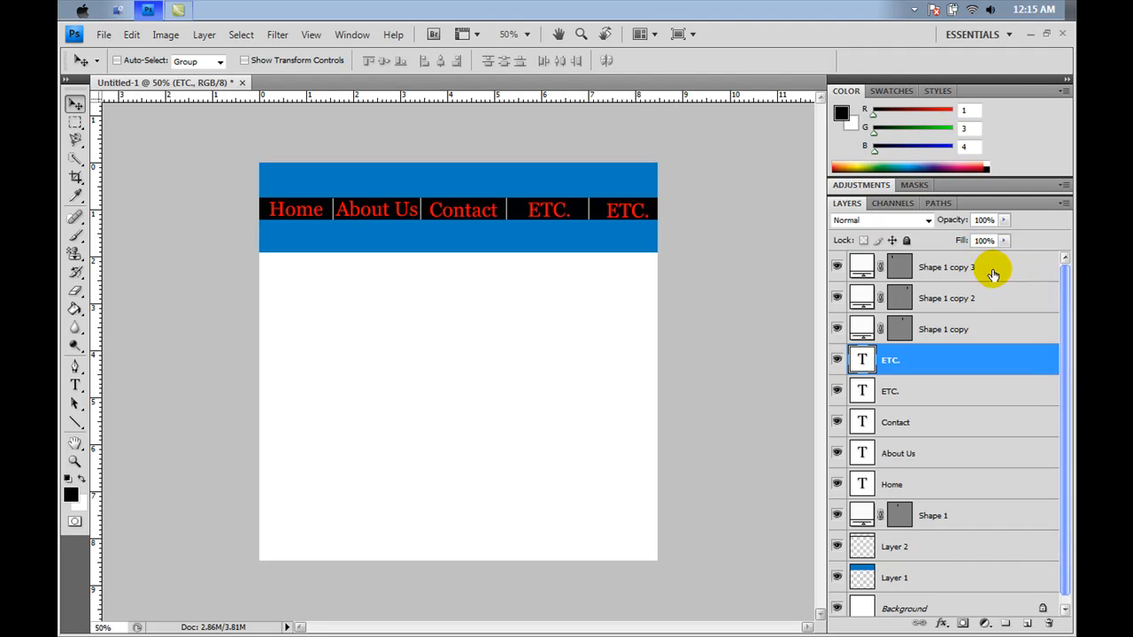
{"action": "left_click", "coordinate": [993, 270]}
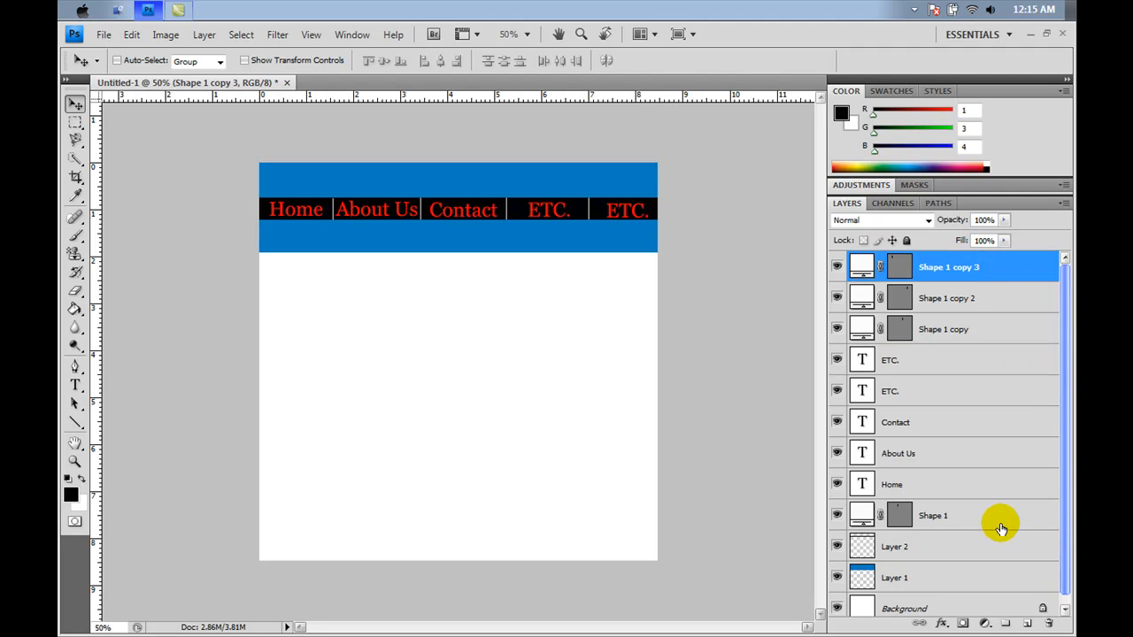
{"action": "left_click", "coordinate": [989, 521], "text": "shift"}
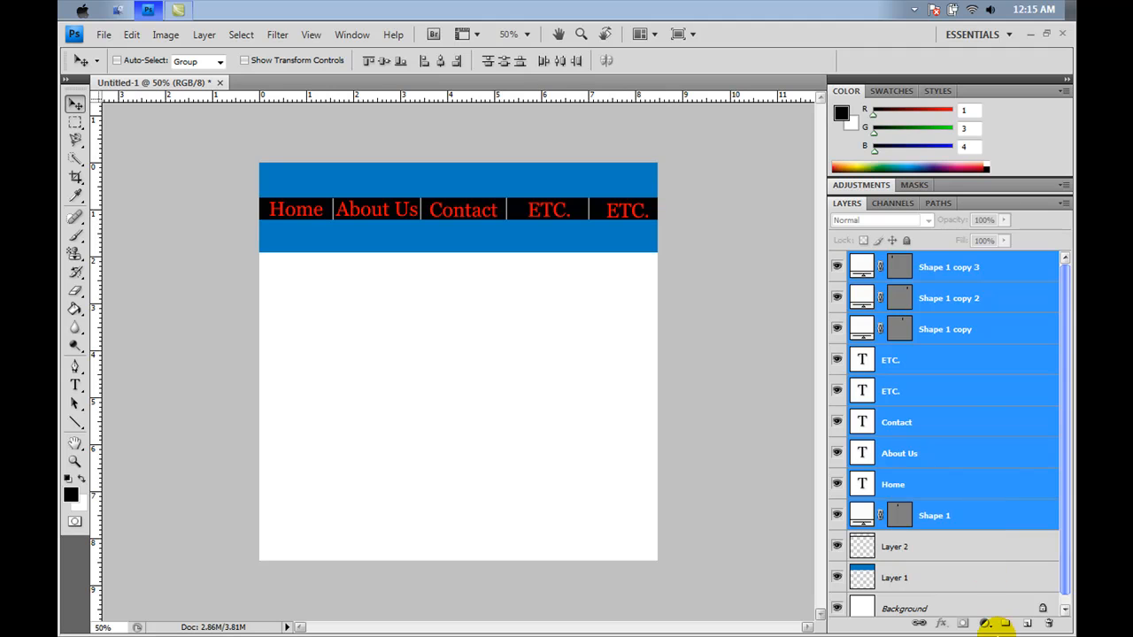
{"action": "left_click_drag", "start_coordinate": [994, 445], "coordinate": [1007, 622]}
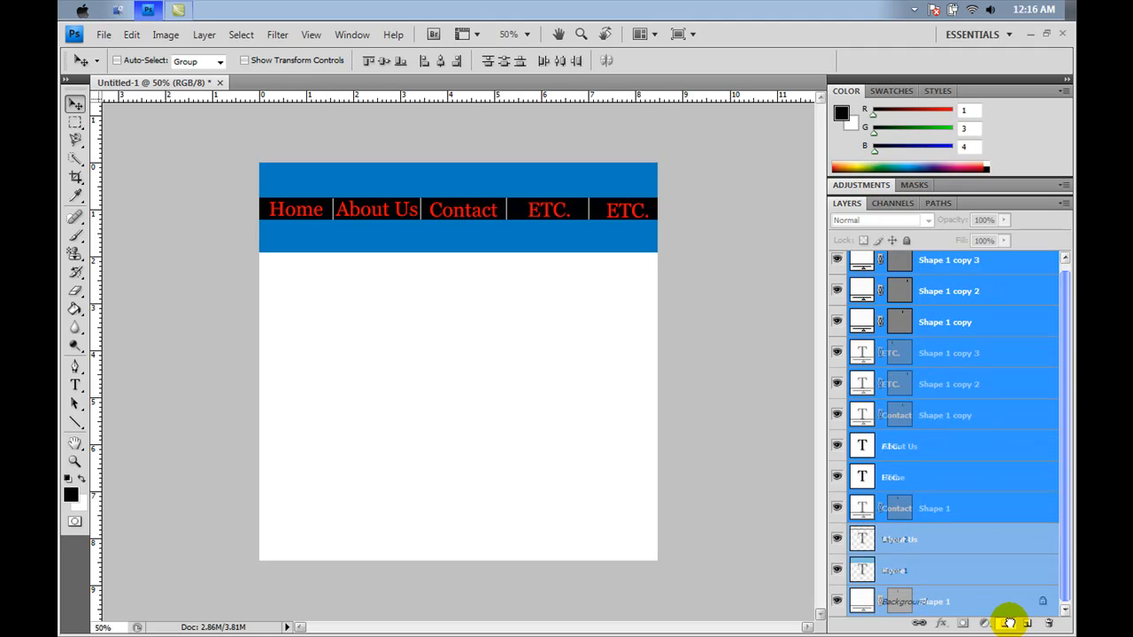
{"action": "double_click", "coordinate": [929, 260]}
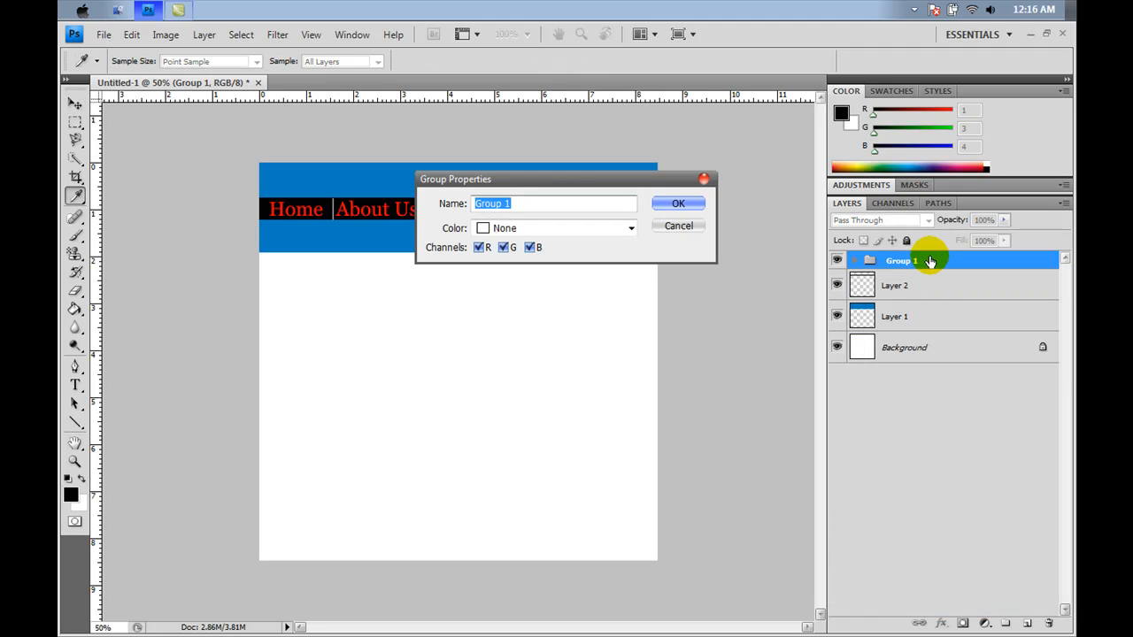
{"action": "type", "text": "Menu"}
{"action": "key", "text": "Return"}
{"action": "key", "text": "v"}
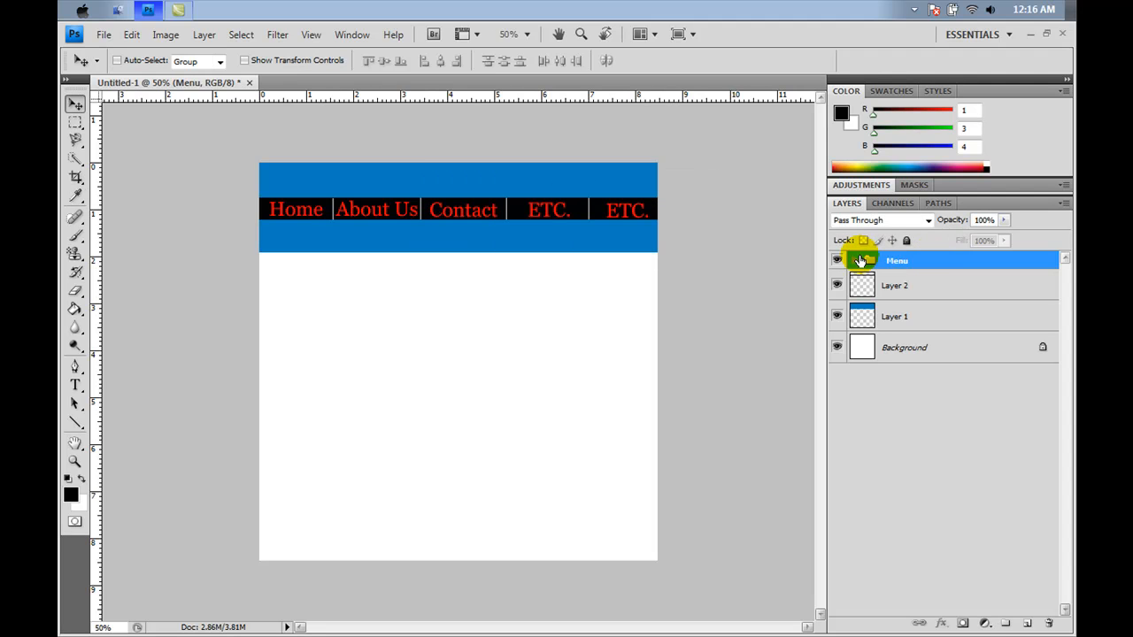
Step: Expand the Menu group and open the layer style settings of Layer 2, the black bar
{"action": "left_click", "coordinate": [855, 261]}
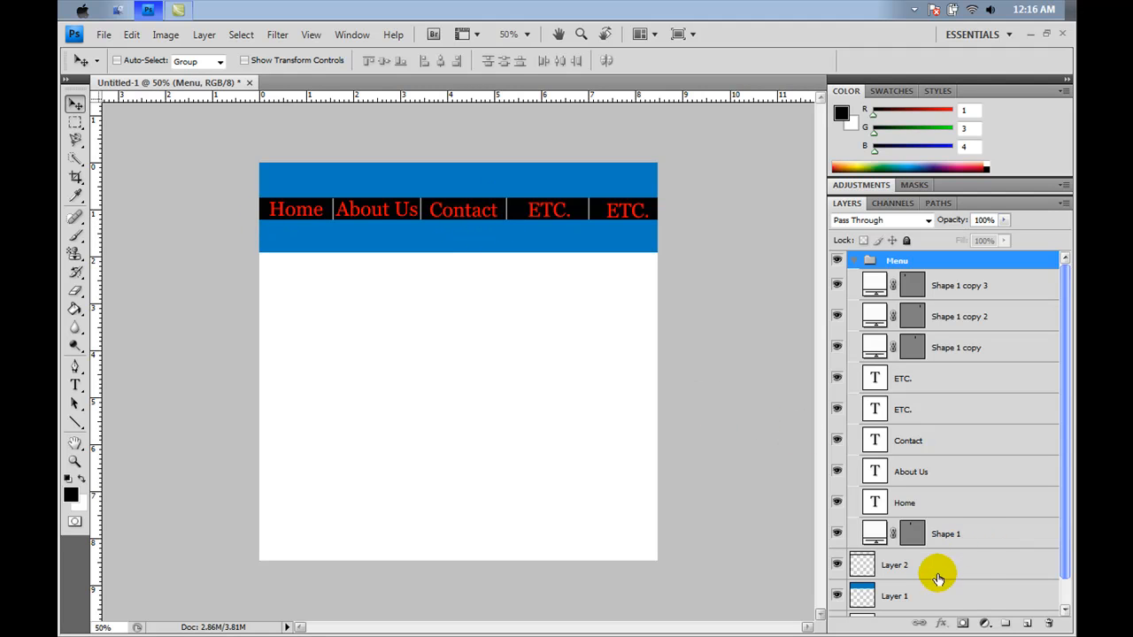
{"action": "double_click", "coordinate": [978, 567]}
{"action": "left_click", "coordinate": [632, 339]}
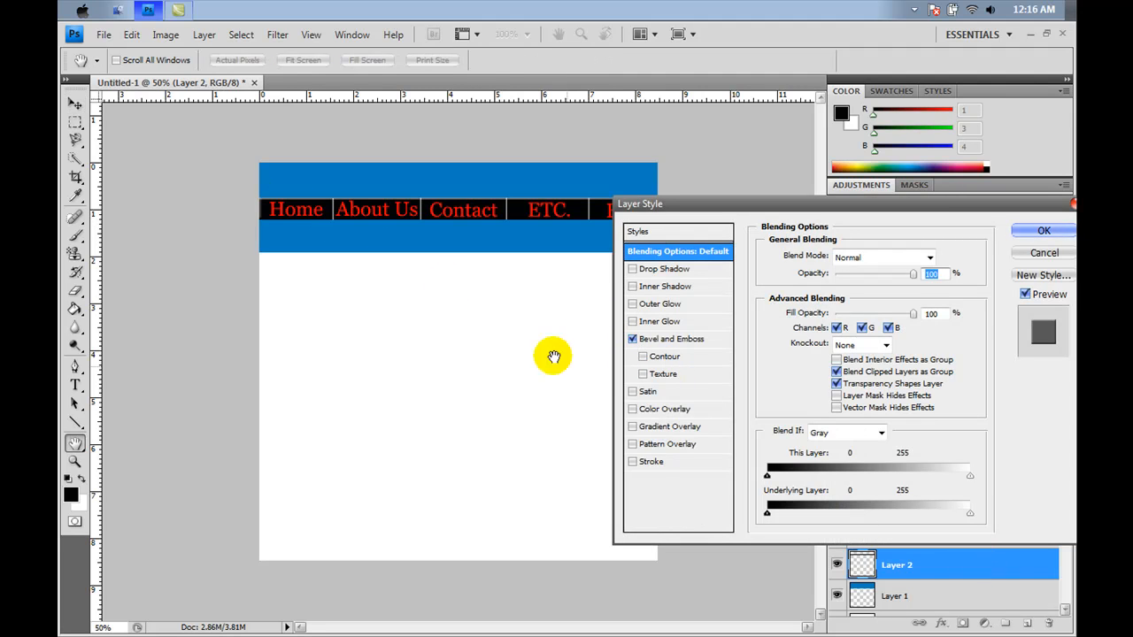
{"action": "left_click", "coordinate": [628, 339]}
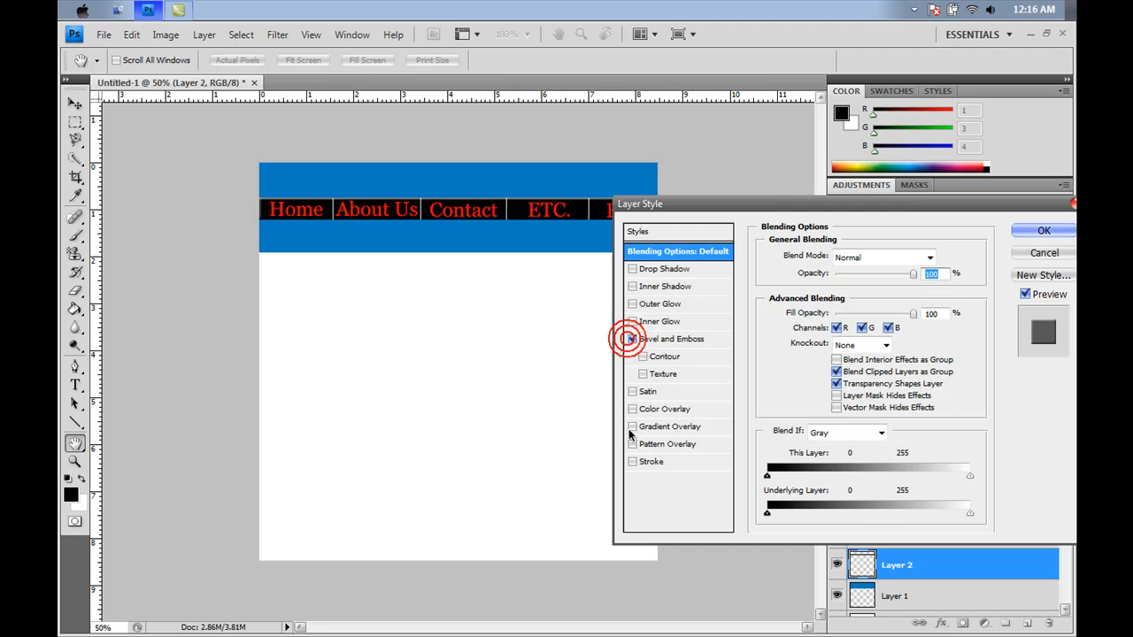
{"action": "left_click", "coordinate": [632, 339]}
{"action": "left_click", "coordinate": [632, 409]}
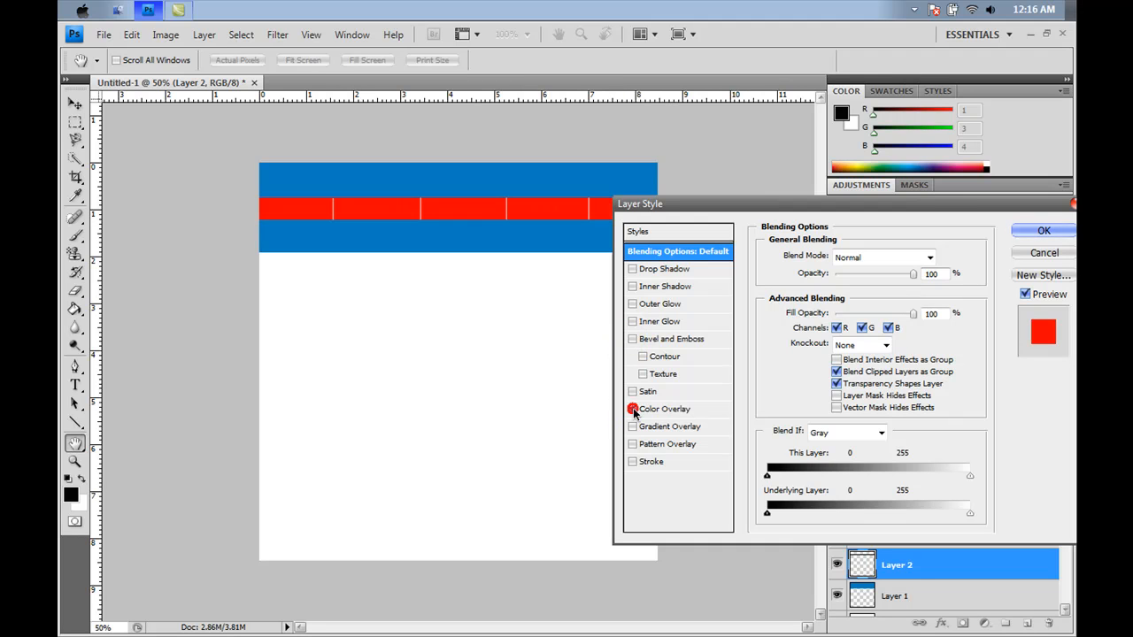
{"action": "left_click", "coordinate": [659, 411]}
{"action": "left_click", "coordinate": [632, 409]}
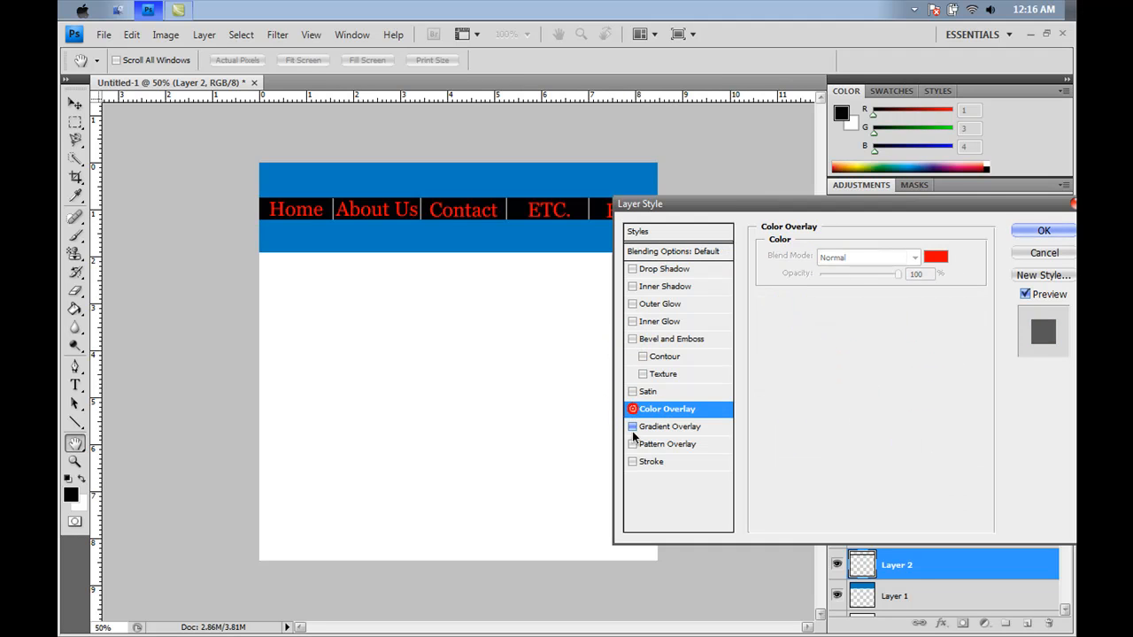
Step: Enable a Gradient Overlay on the navigation bar and set the gradient's starting color stop to bright red
{"action": "left_click", "coordinate": [631, 426]}
{"action": "left_click", "coordinate": [666, 427]}
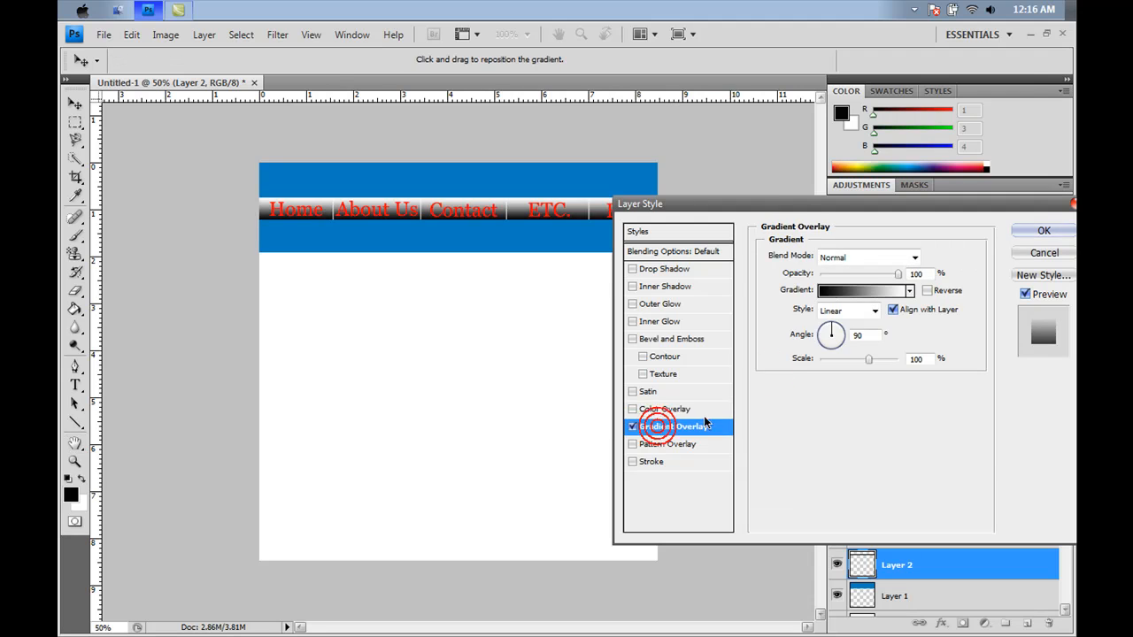
{"action": "left_click", "coordinate": [836, 290]}
{"action": "left_click", "coordinate": [718, 352]}
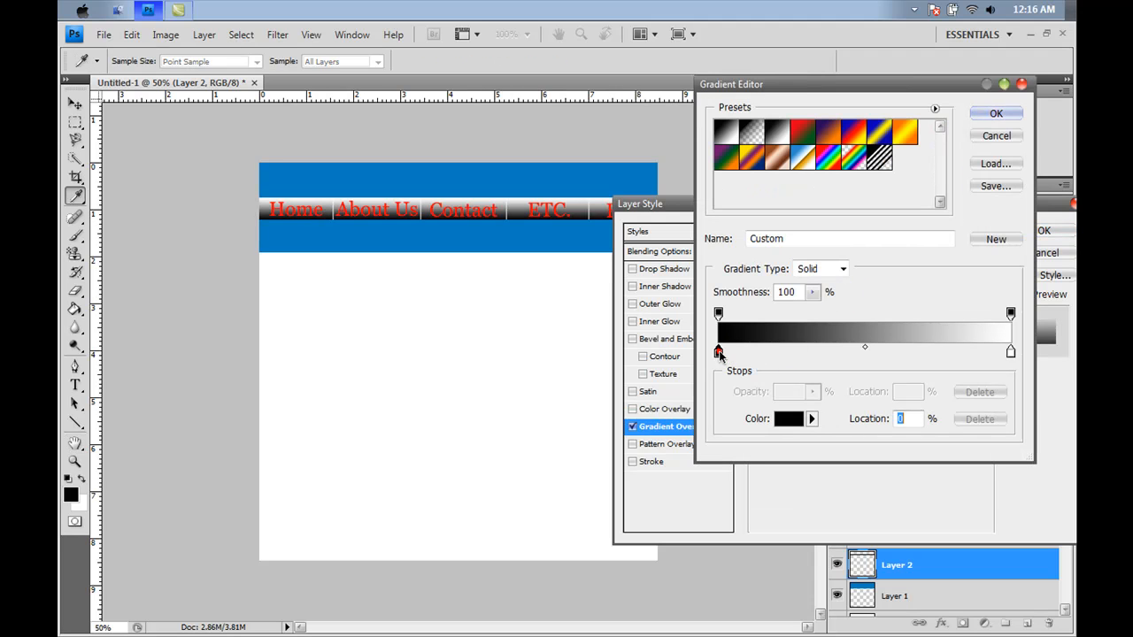
{"action": "left_click", "coordinate": [788, 418]}
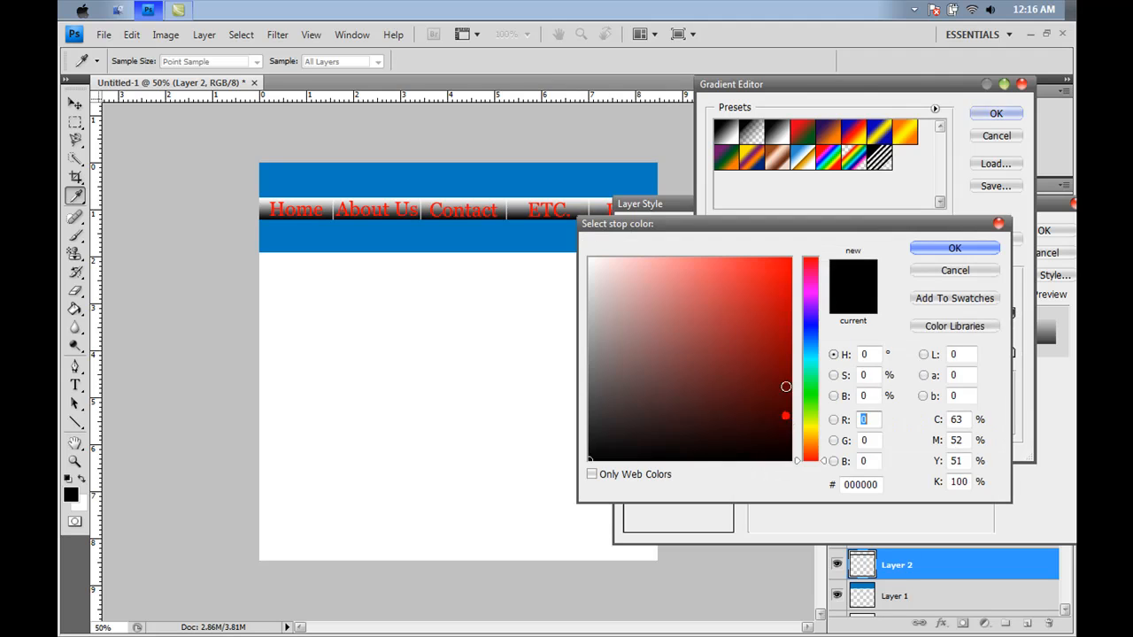
{"action": "left_click", "coordinate": [790, 258]}
{"action": "left_click", "coordinate": [954, 248]}
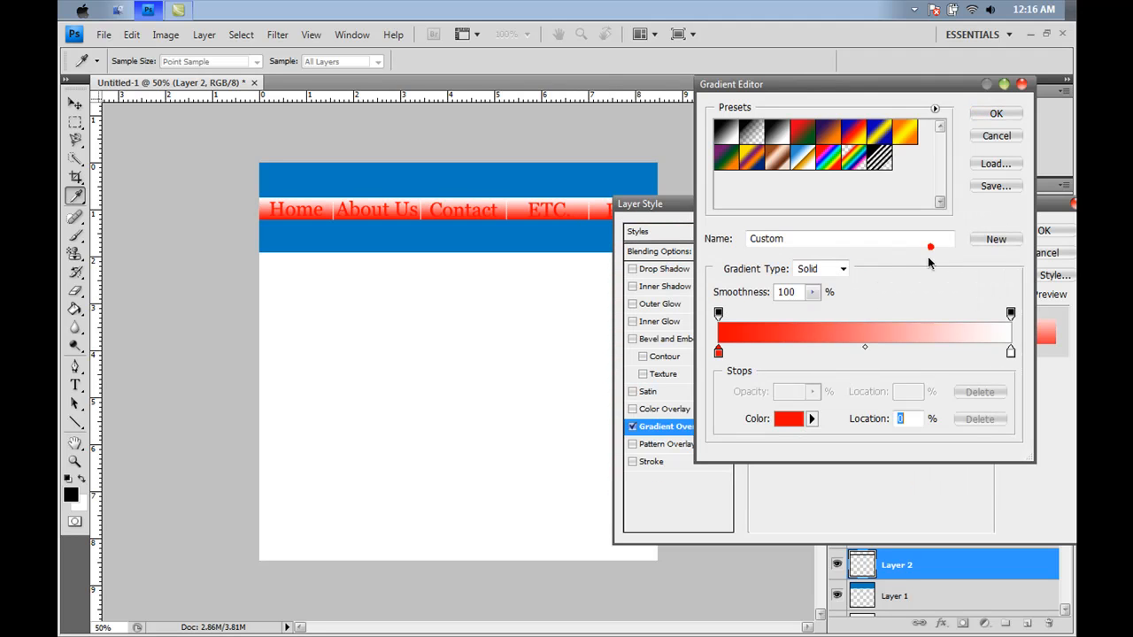
Step: Set the gradient's end color stop to black and apply the layer style to the bar
{"action": "left_click", "coordinate": [1010, 353]}
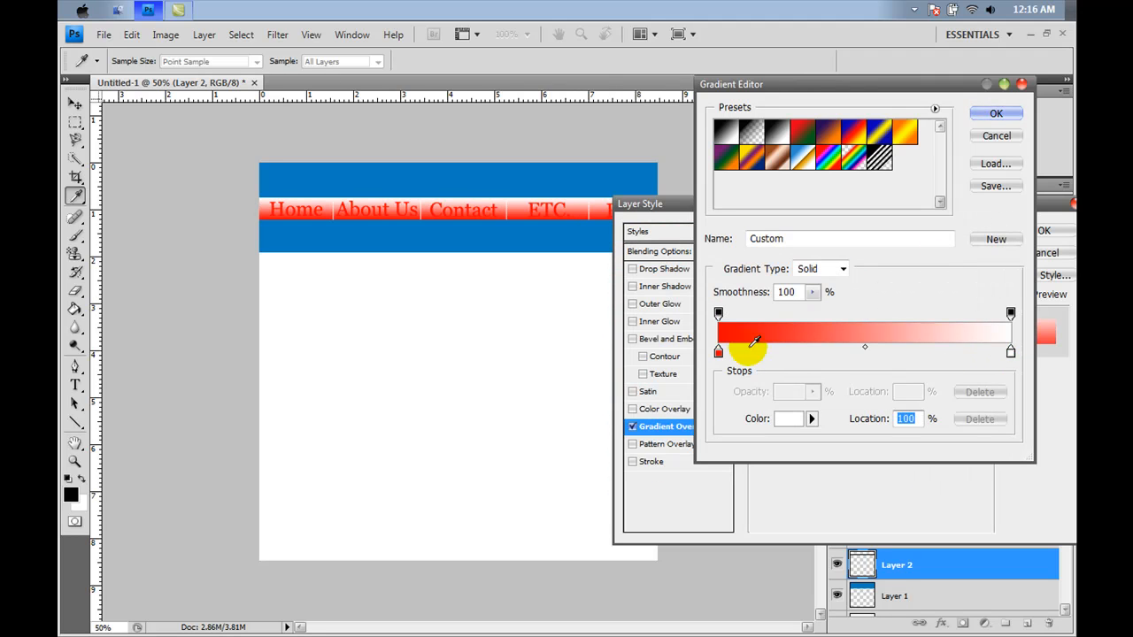
{"action": "left_click", "coordinate": [796, 420]}
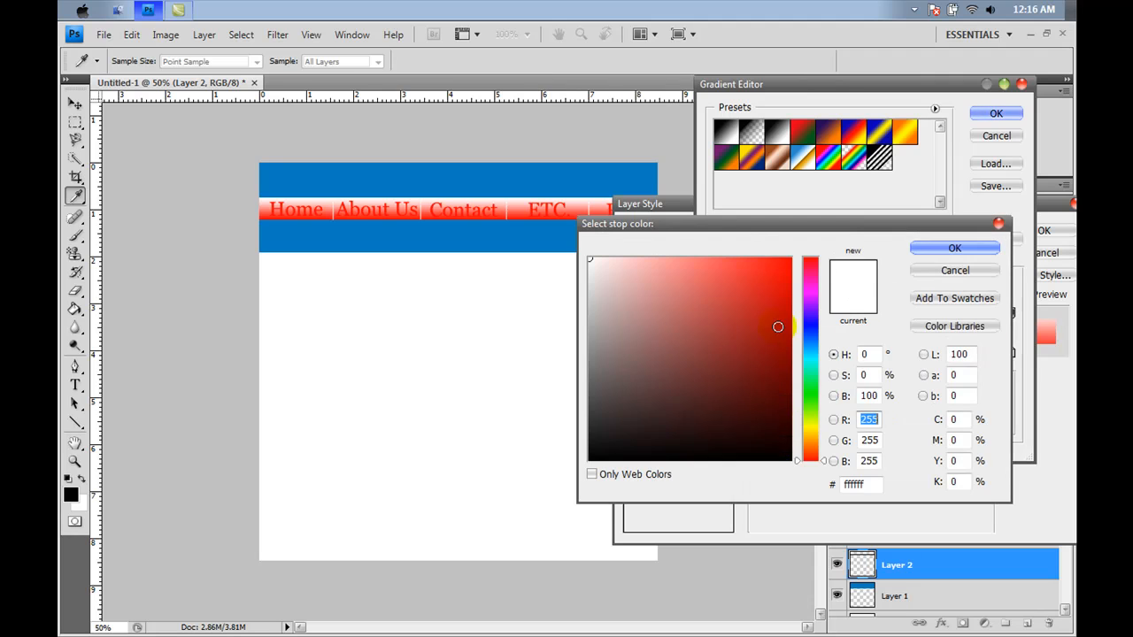
{"action": "left_click", "coordinate": [790, 458]}
{"action": "left_click", "coordinate": [987, 248]}
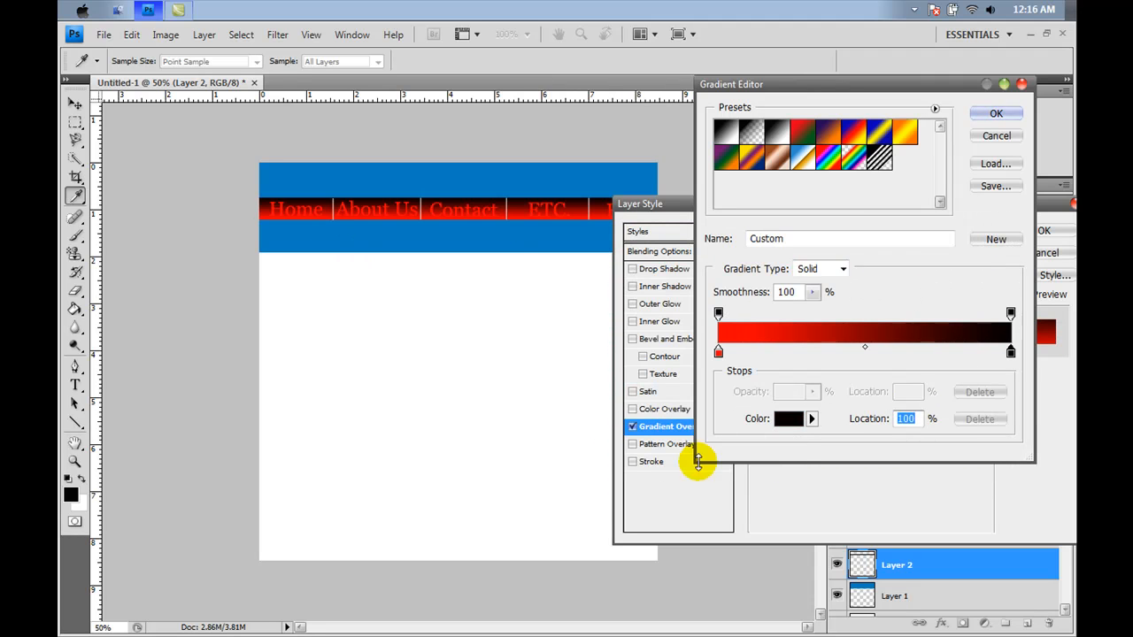
{"action": "left_click", "coordinate": [1002, 115]}
{"action": "left_click", "coordinate": [203, 435]}
{"action": "left_click", "coordinate": [1041, 233]}
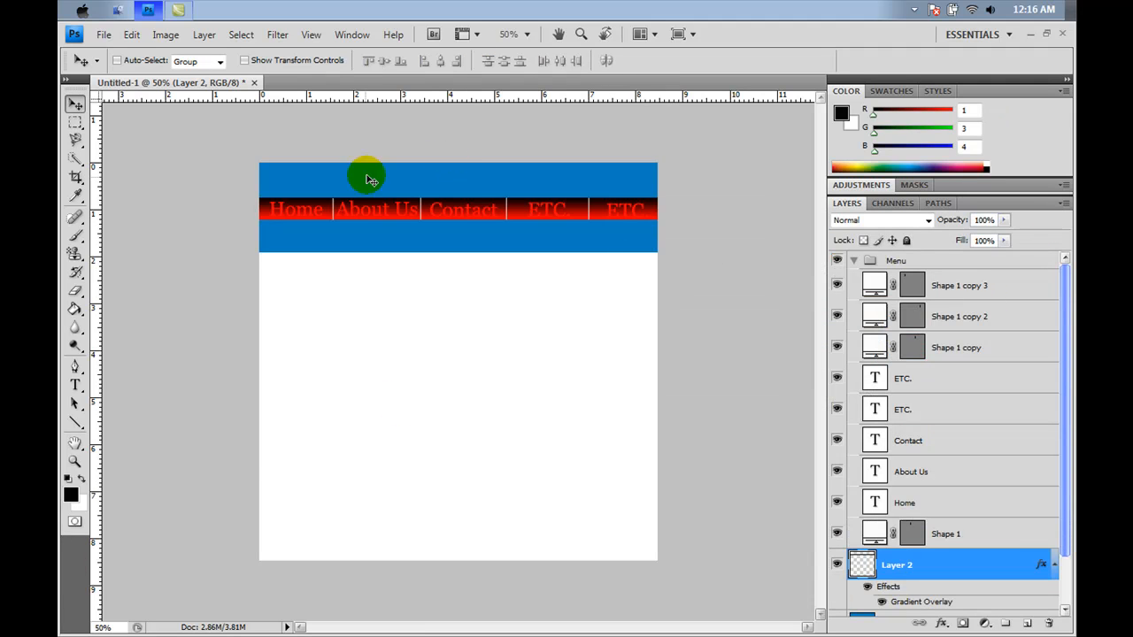
Step: Change the color of the "Home" label text to white
{"action": "left_click", "coordinate": [74, 384]}
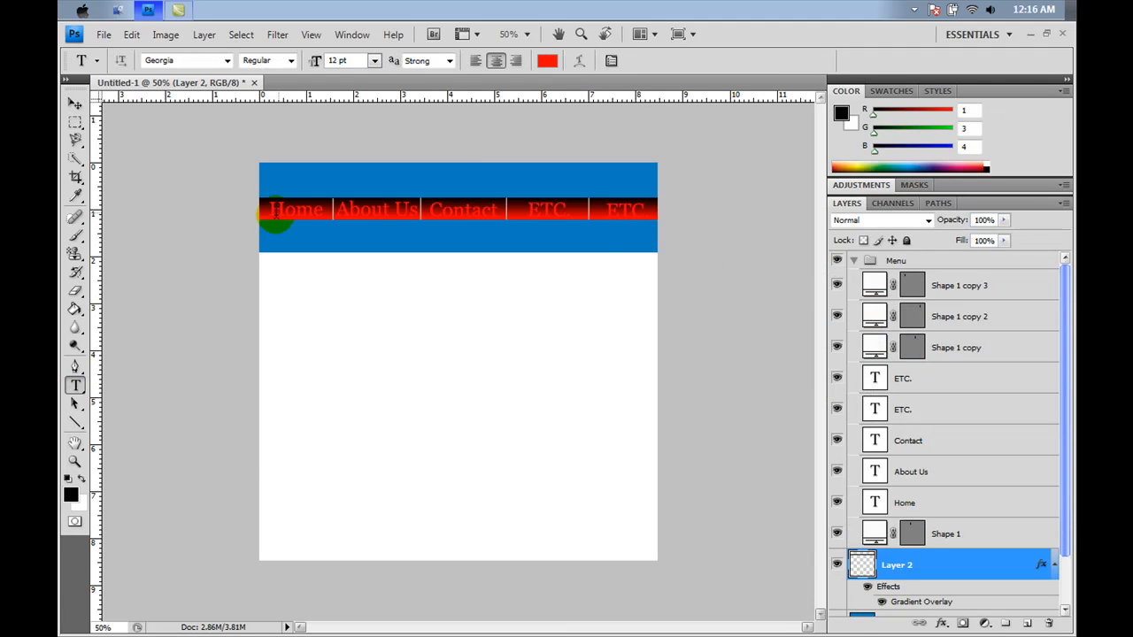
{"action": "left_click", "coordinate": [285, 209]}
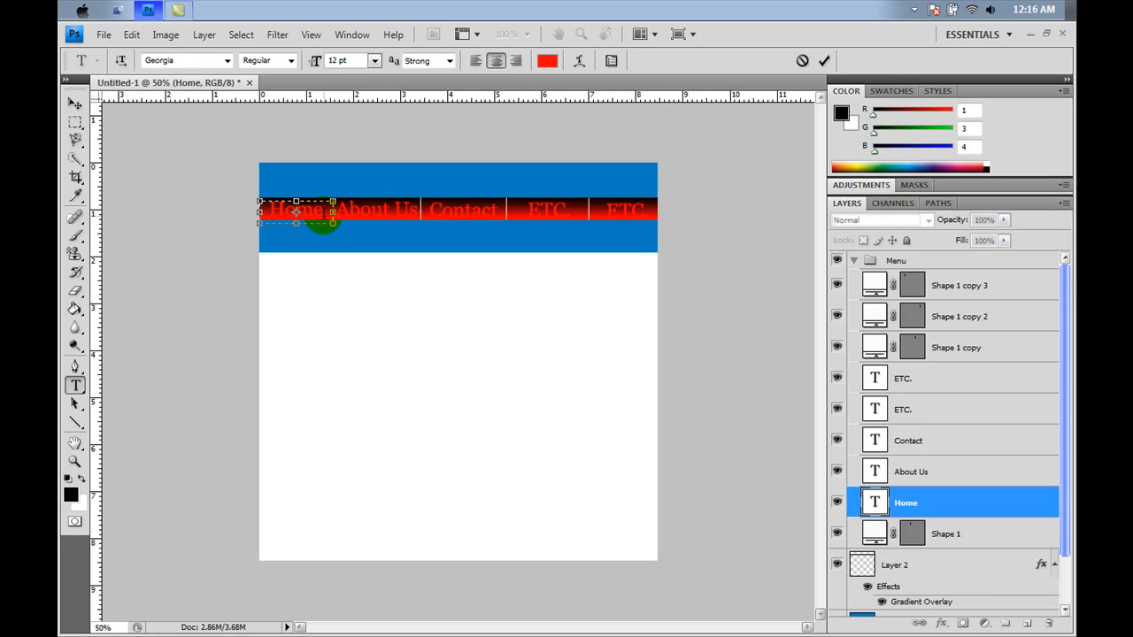
{"action": "double_click", "coordinate": [323, 215]}
{"action": "left_click", "coordinate": [546, 60]}
{"action": "left_click_drag", "start_coordinate": [593, 263], "coordinate": [588, 259]}
{"action": "left_click", "coordinate": [968, 248]}
{"action": "left_click", "coordinate": [75, 103]}
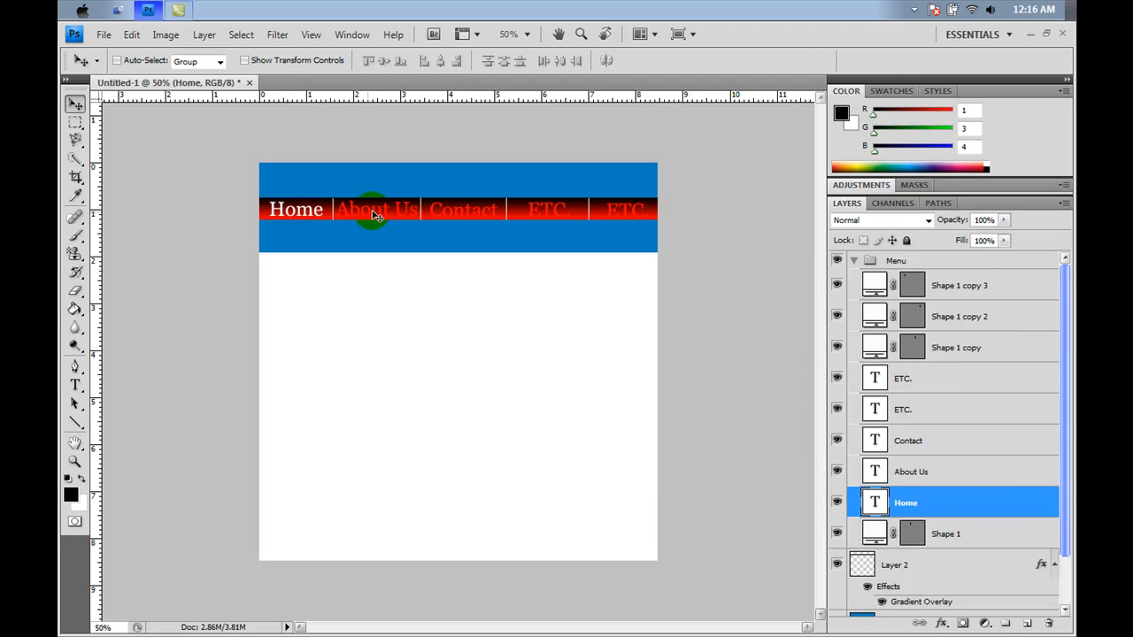
Step: Change the color of the "About Us" label text to white ffffff
{"action": "left_click", "coordinate": [75, 385]}
{"action": "left_click_drag", "start_coordinate": [368, 211], "coordinate": [420, 210]}
{"action": "left_click_drag", "start_coordinate": [335, 213], "coordinate": [333, 214]}
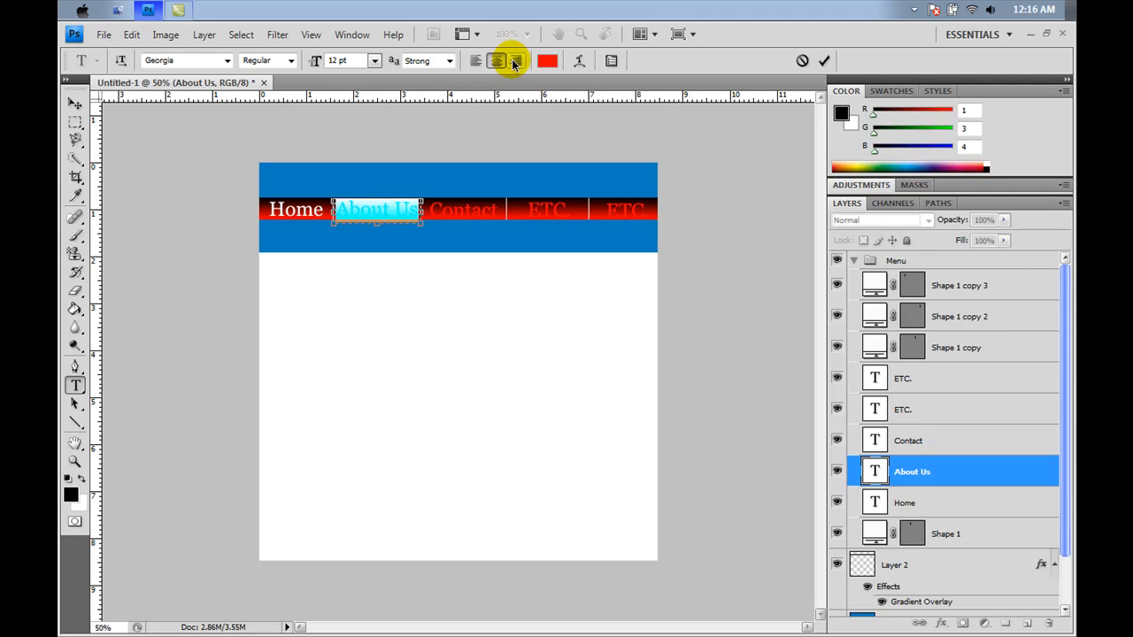
{"action": "left_click", "coordinate": [546, 60]}
{"action": "left_click", "coordinate": [589, 258]}
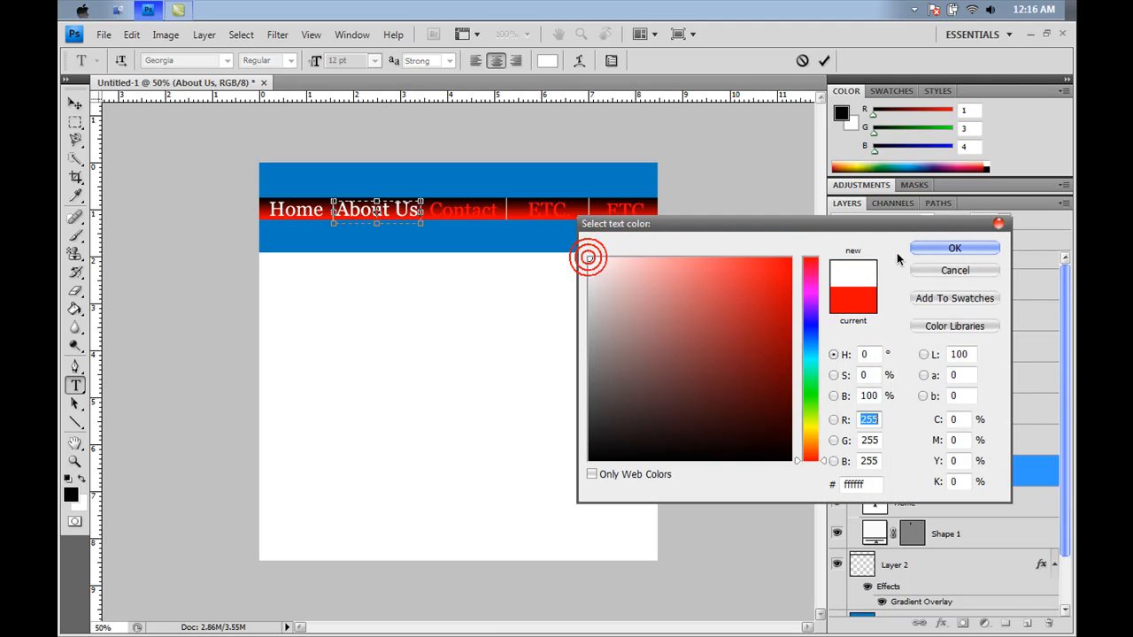
{"action": "key", "text": "Return"}
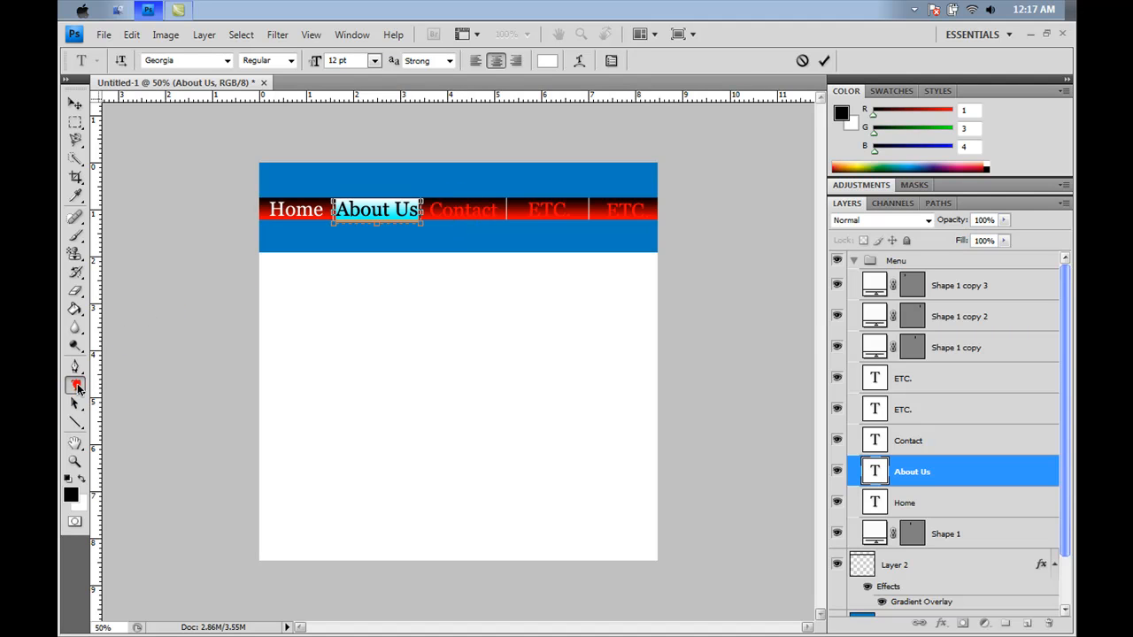
{"action": "left_click", "coordinate": [75, 103]}
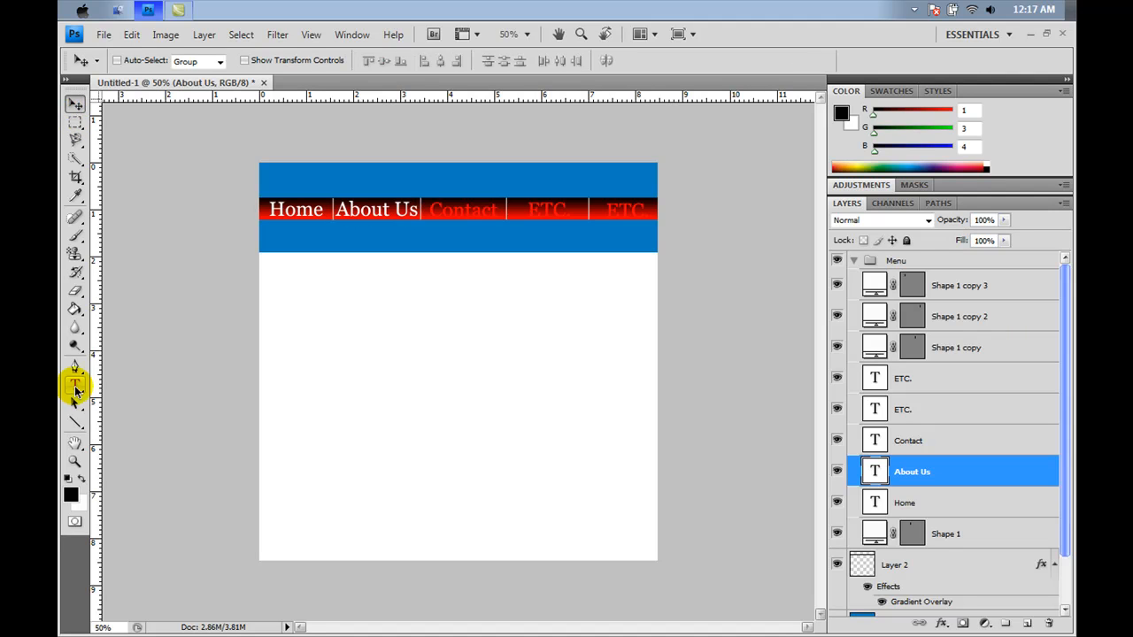
Step: Change the color of the "Contact" label text to white
{"action": "left_click", "coordinate": [75, 385]}
{"action": "left_click", "coordinate": [445, 214]}
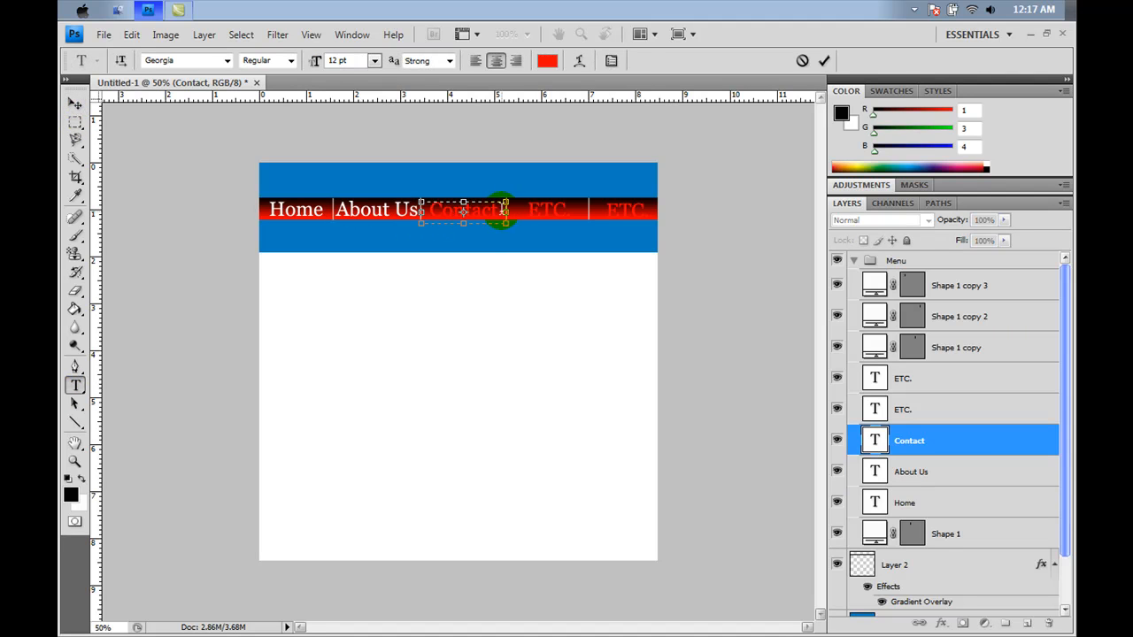
{"action": "left_click_drag", "start_coordinate": [501, 211], "coordinate": [424, 213]}
{"action": "left_click", "coordinate": [547, 60]}
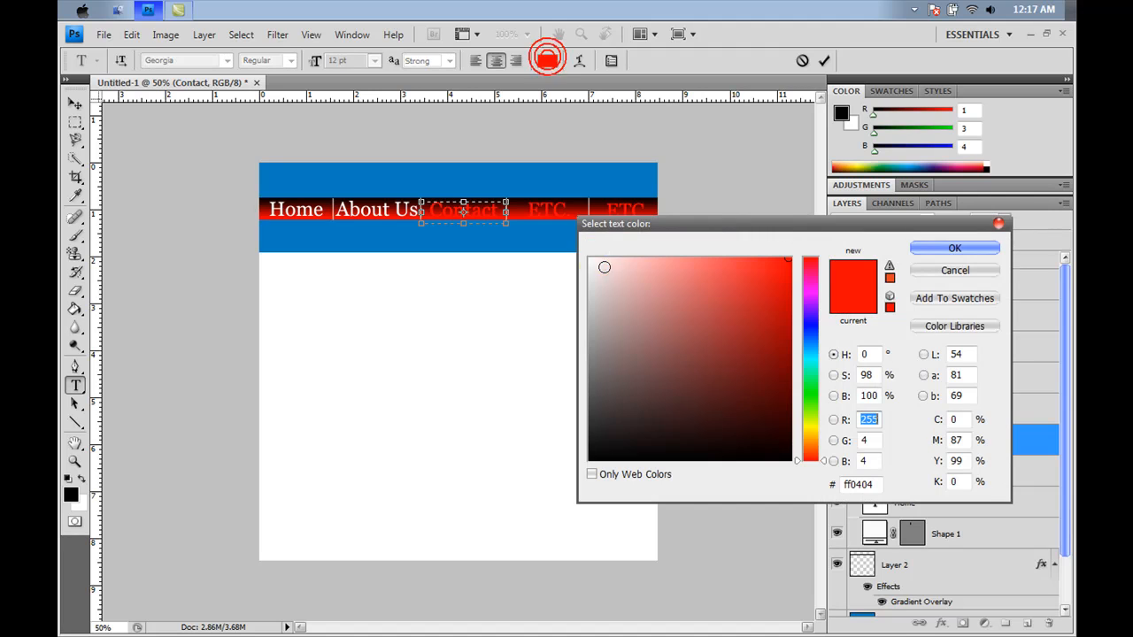
{"action": "left_click", "coordinate": [588, 255]}
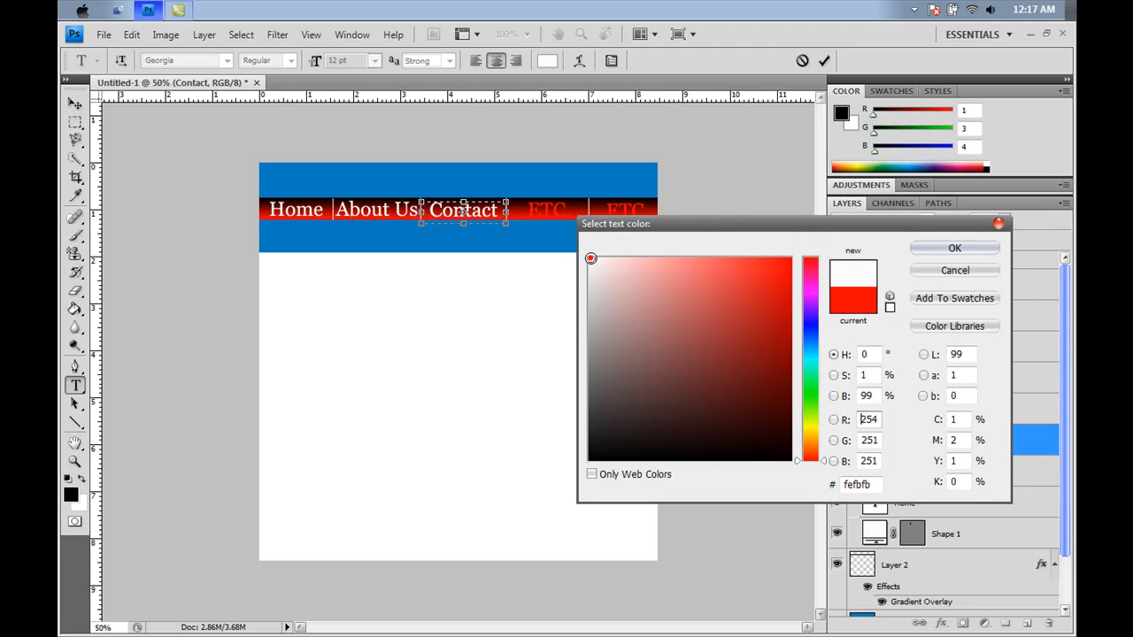
{"action": "left_click", "coordinate": [917, 247]}
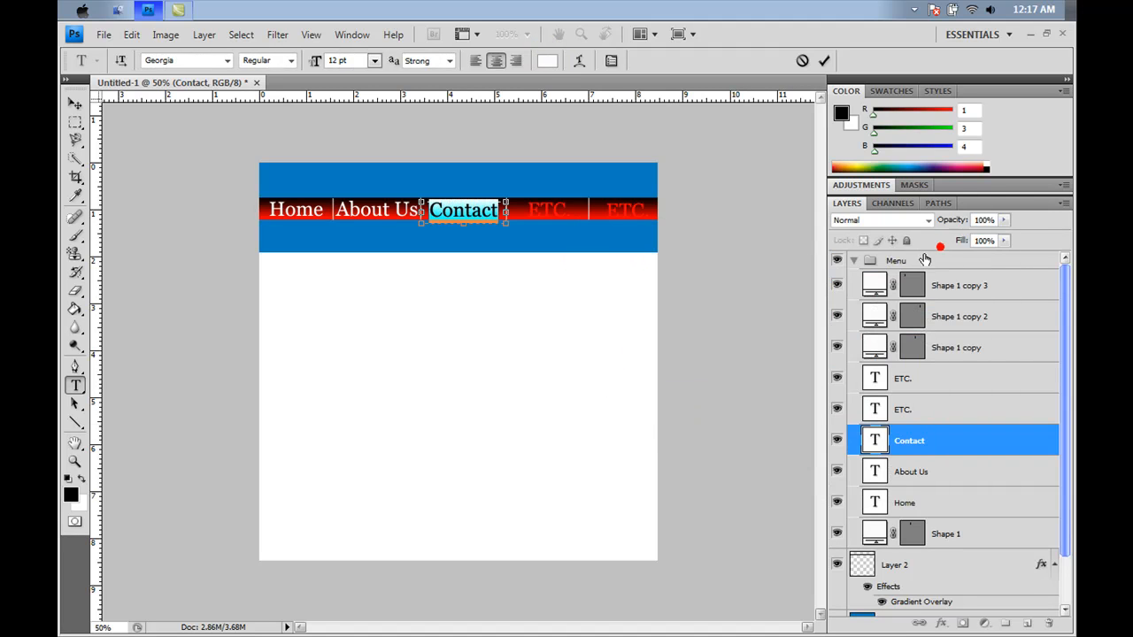
{"action": "left_click", "coordinate": [74, 105]}
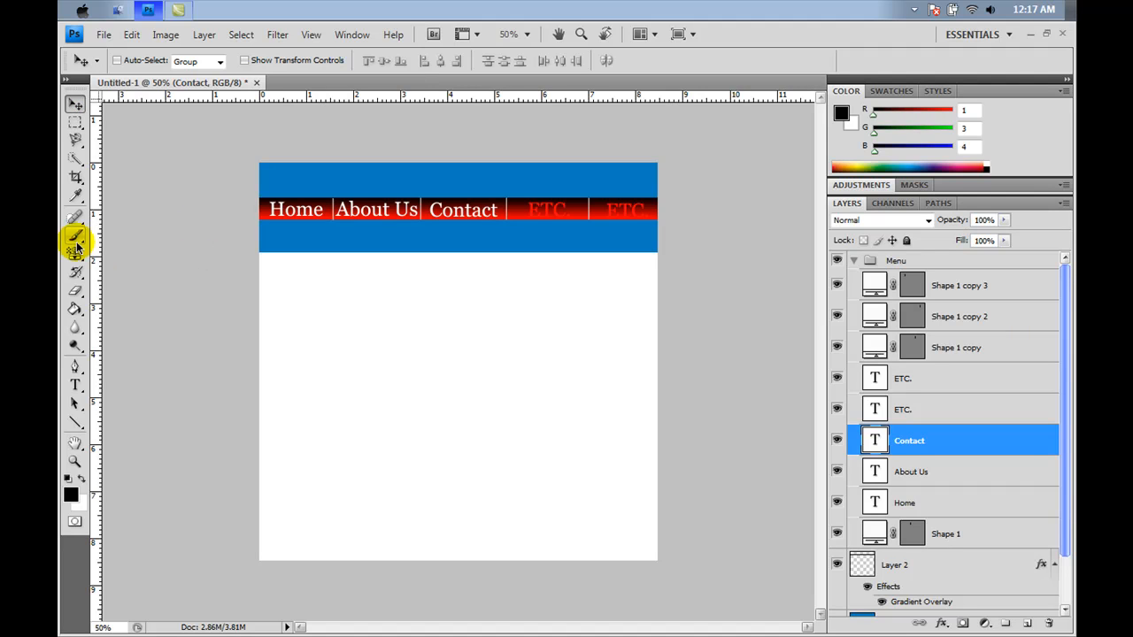
Step: Change the color of the "ETC." label text in the fourth bar section to white
{"action": "left_click", "coordinate": [75, 387]}
{"action": "left_click", "coordinate": [561, 209]}
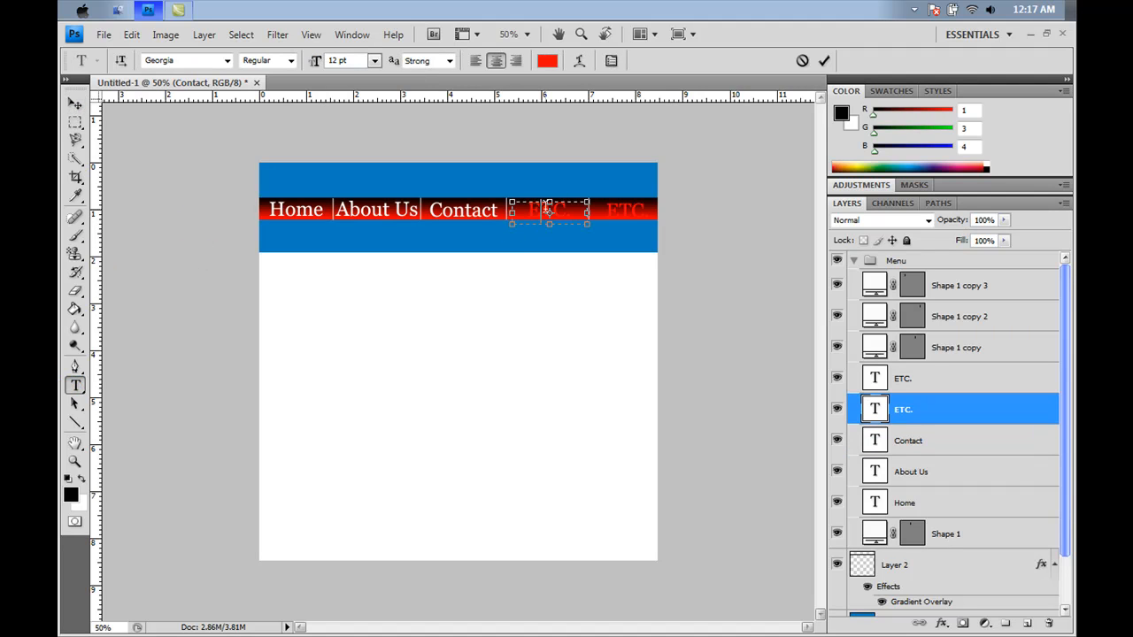
{"action": "left_click_drag", "start_coordinate": [580, 210], "coordinate": [483, 191]}
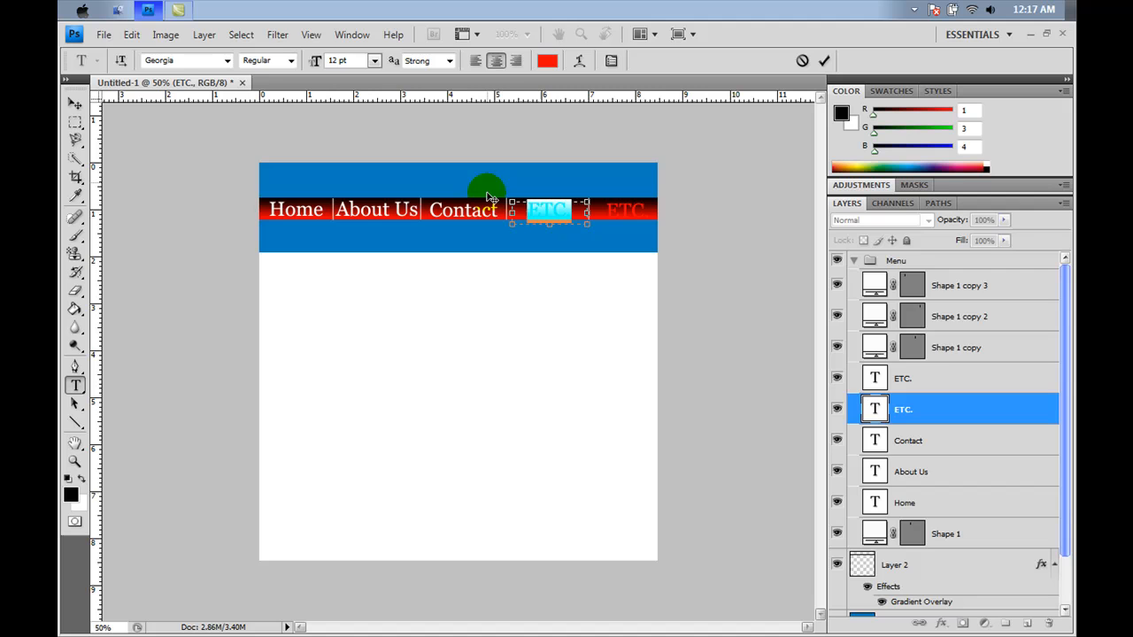
{"action": "left_click", "coordinate": [547, 60]}
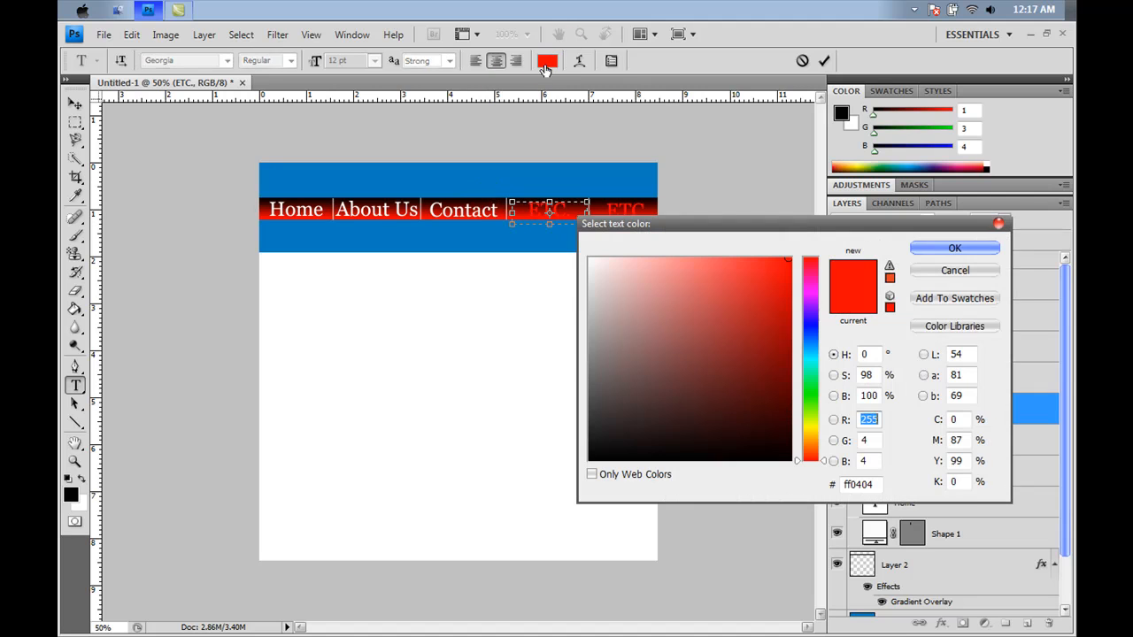
{"action": "left_click", "coordinate": [589, 259]}
{"action": "left_click", "coordinate": [953, 250]}
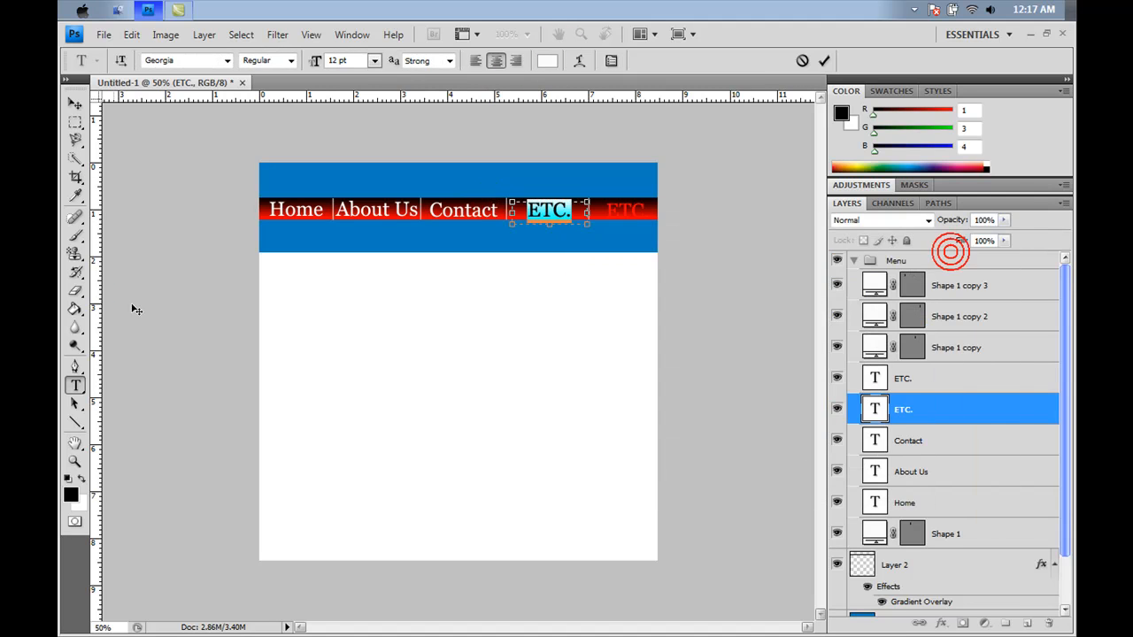
{"action": "left_click", "coordinate": [76, 104]}
Step: Change the color of the "ETC." label text in the fifth and last bar section to white
{"action": "left_click", "coordinate": [75, 385]}
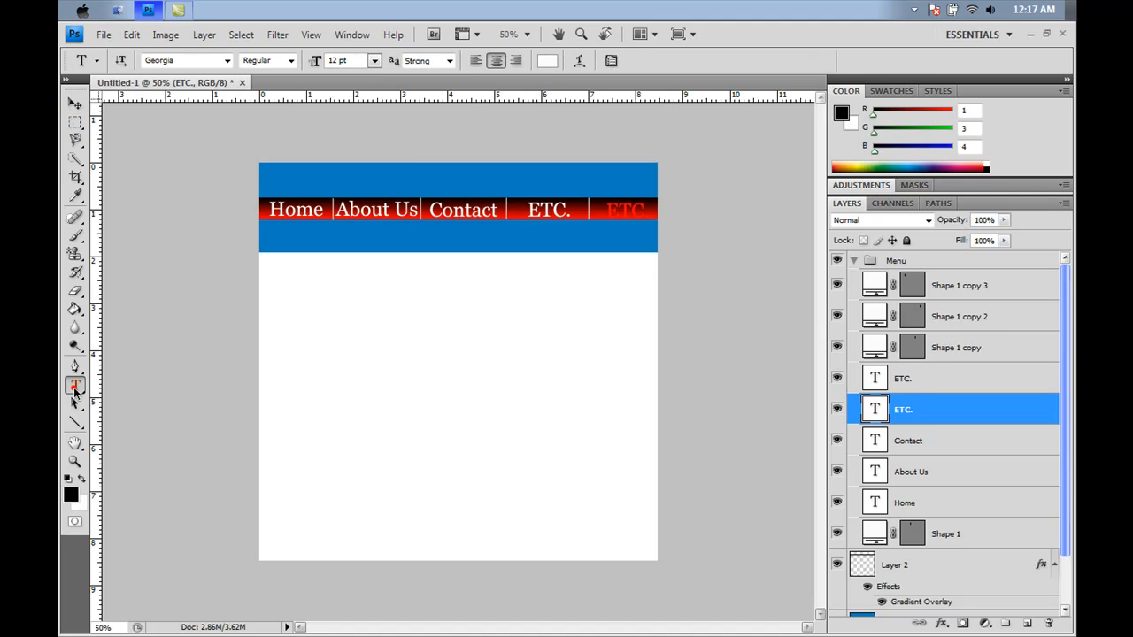
{"action": "left_click", "coordinate": [625, 210]}
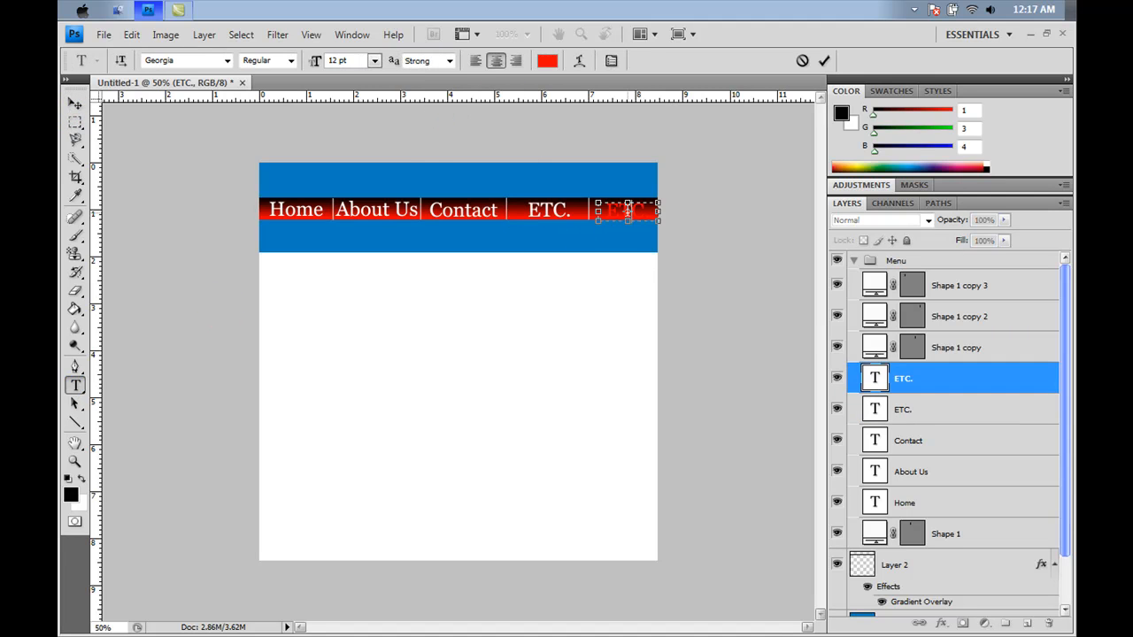
{"action": "left_click", "coordinate": [555, 62]}
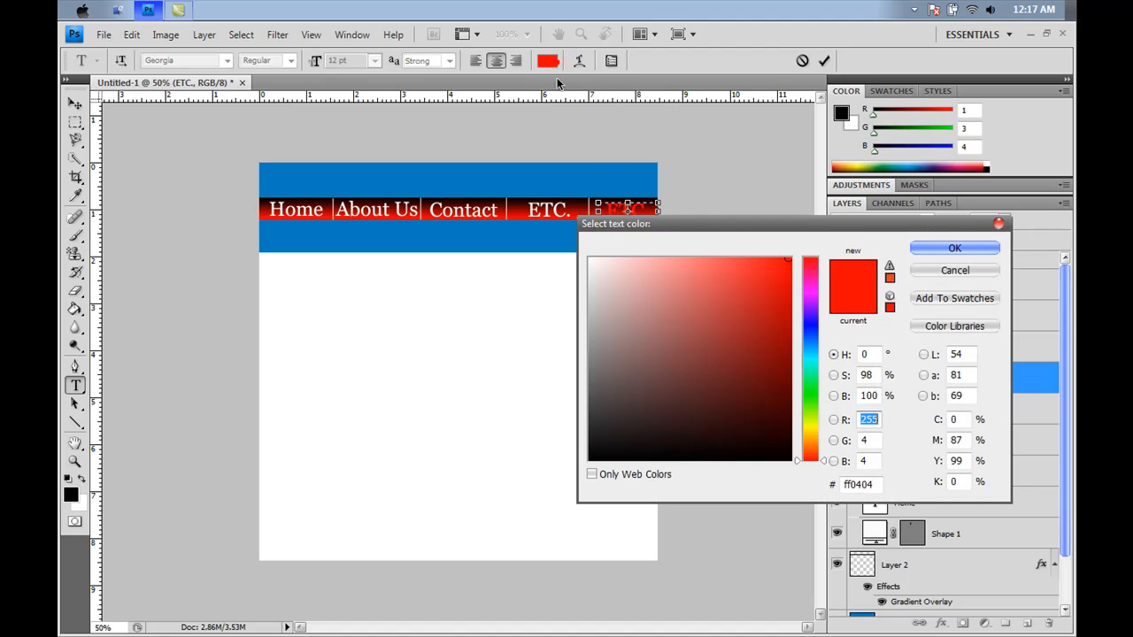
{"action": "left_click", "coordinate": [588, 256]}
{"action": "left_click", "coordinate": [954, 248]}
{"action": "left_click", "coordinate": [76, 103]}
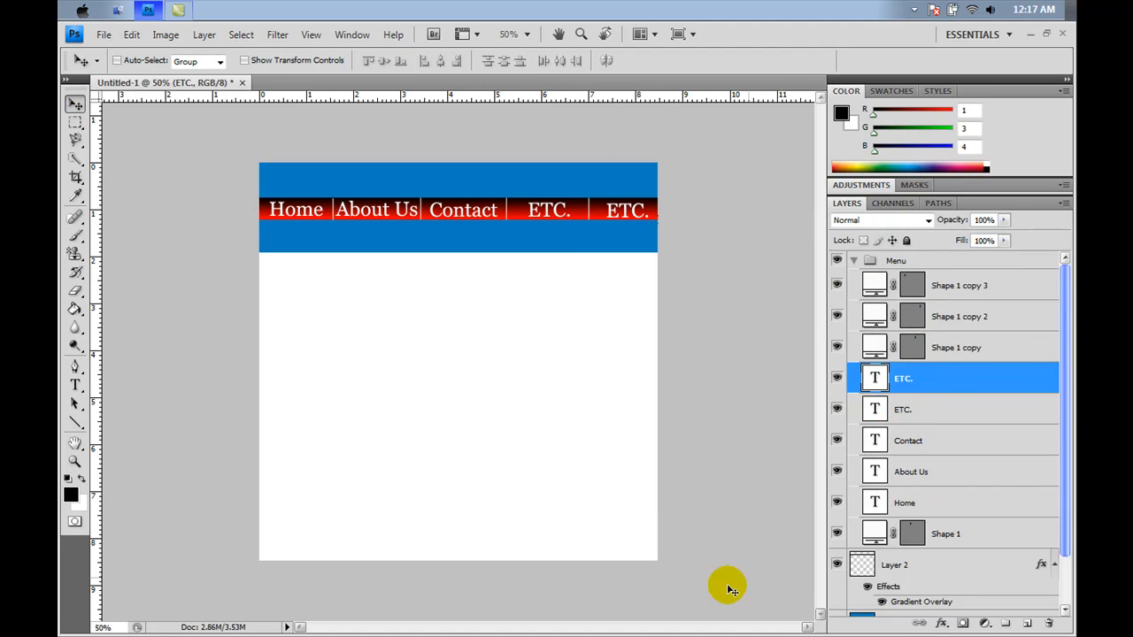
Step: Add a Stroke layer effect with default settings to both "ETC." text layers
{"action": "double_click", "coordinate": [1039, 388]}
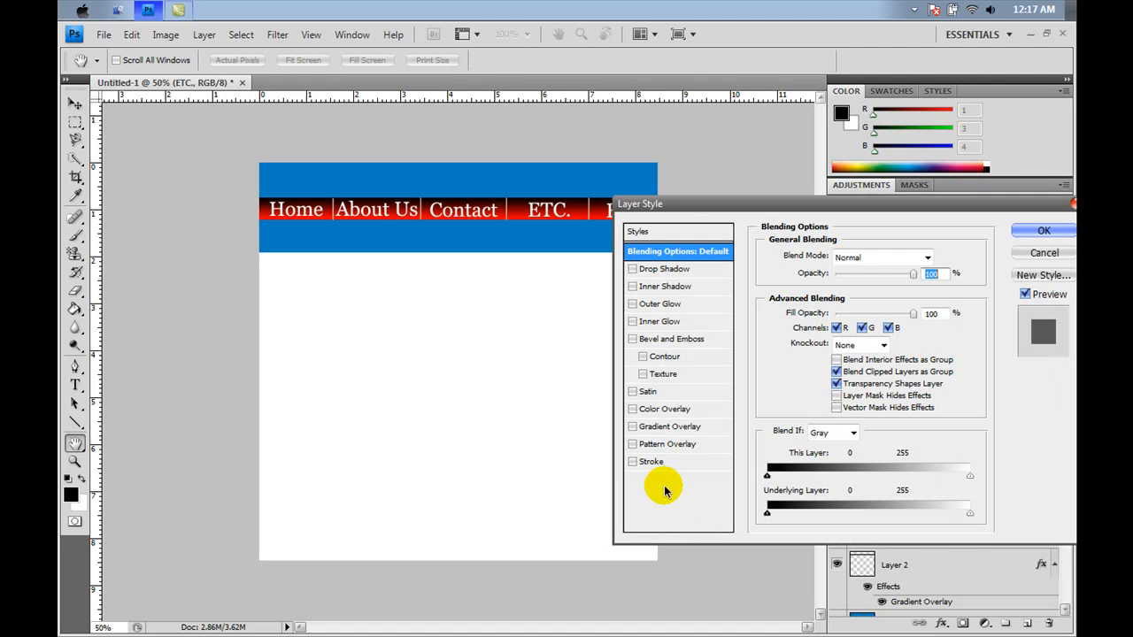
{"action": "left_click", "coordinate": [634, 461]}
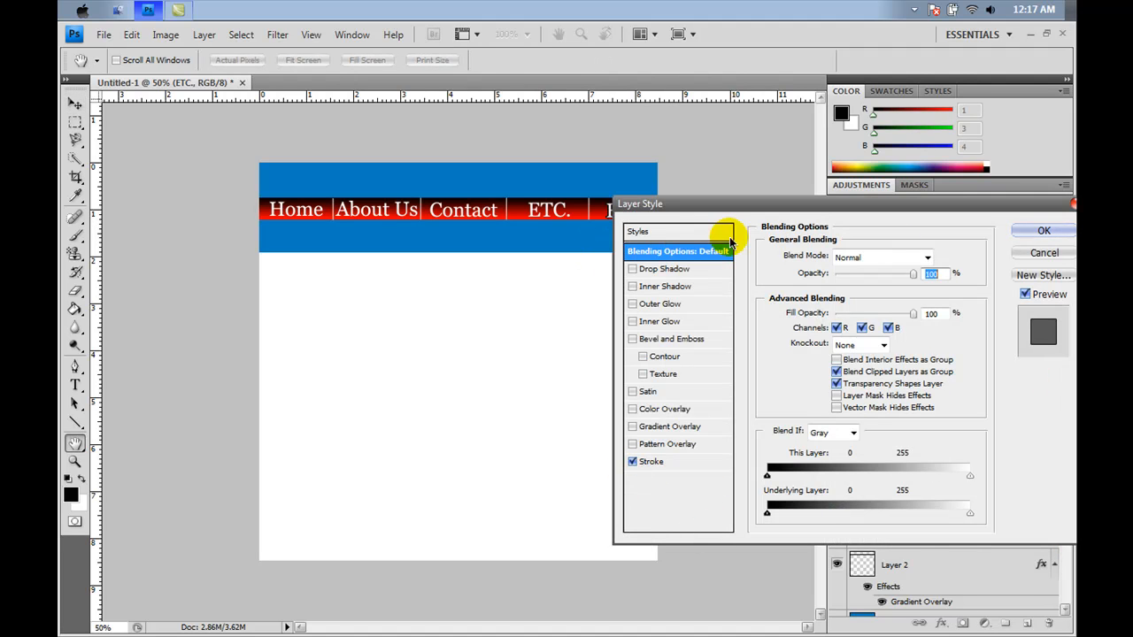
{"action": "left_click", "coordinate": [1042, 234]}
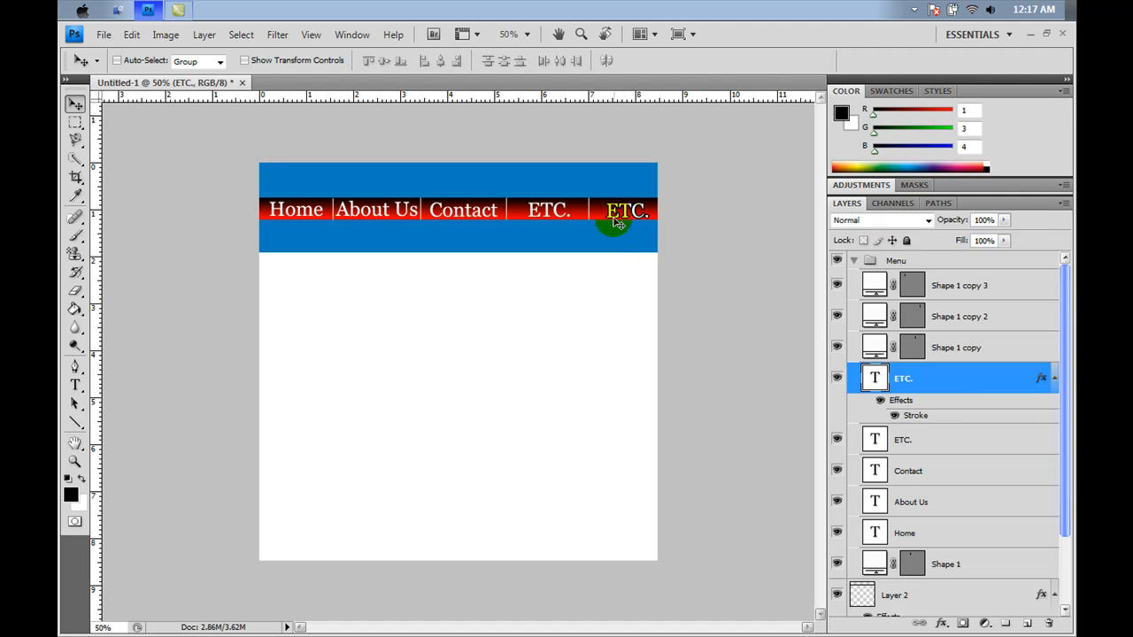
{"action": "double_click", "coordinate": [1035, 437]}
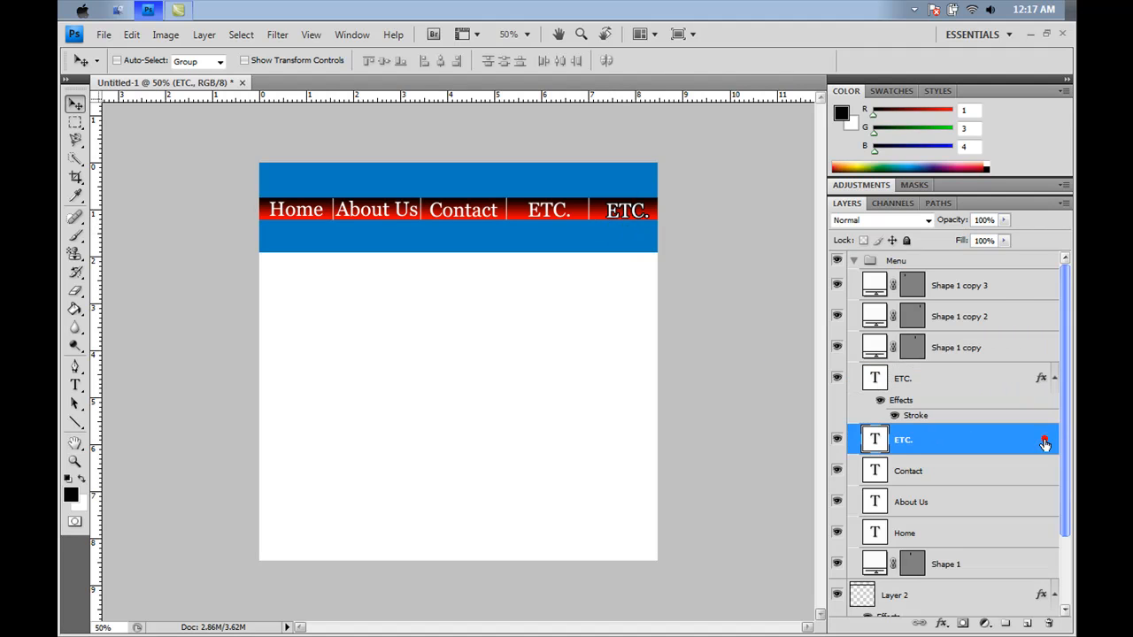
{"action": "left_click", "coordinate": [632, 461]}
{"action": "left_click", "coordinate": [1044, 230]}
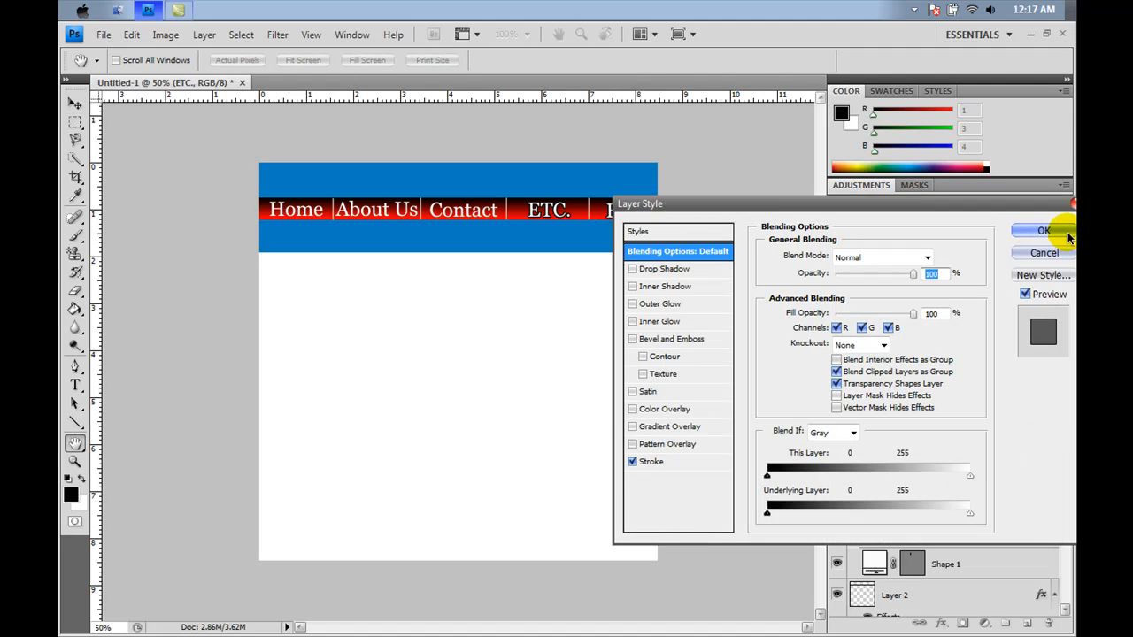
Step: Add a Stroke layer effect with default settings to the "Contact" and "About Us" text layers
{"action": "double_click", "coordinate": [1043, 501]}
{"action": "left_click", "coordinate": [632, 461]}
{"action": "left_click", "coordinate": [1043, 230]}
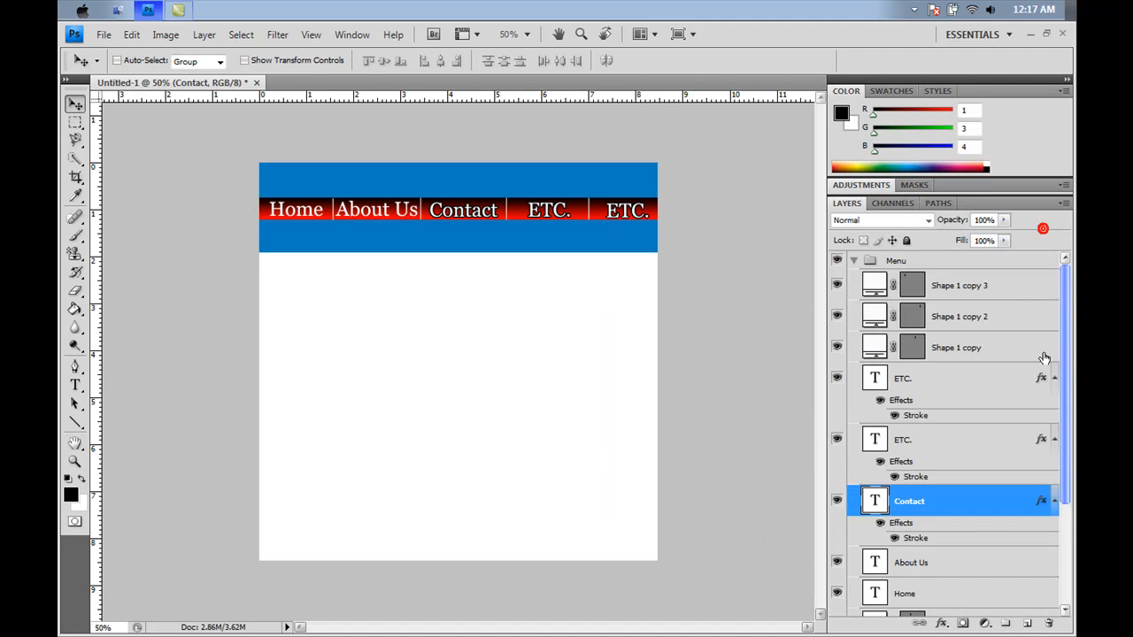
{"action": "double_click", "coordinate": [1050, 563]}
{"action": "left_click", "coordinate": [632, 461]}
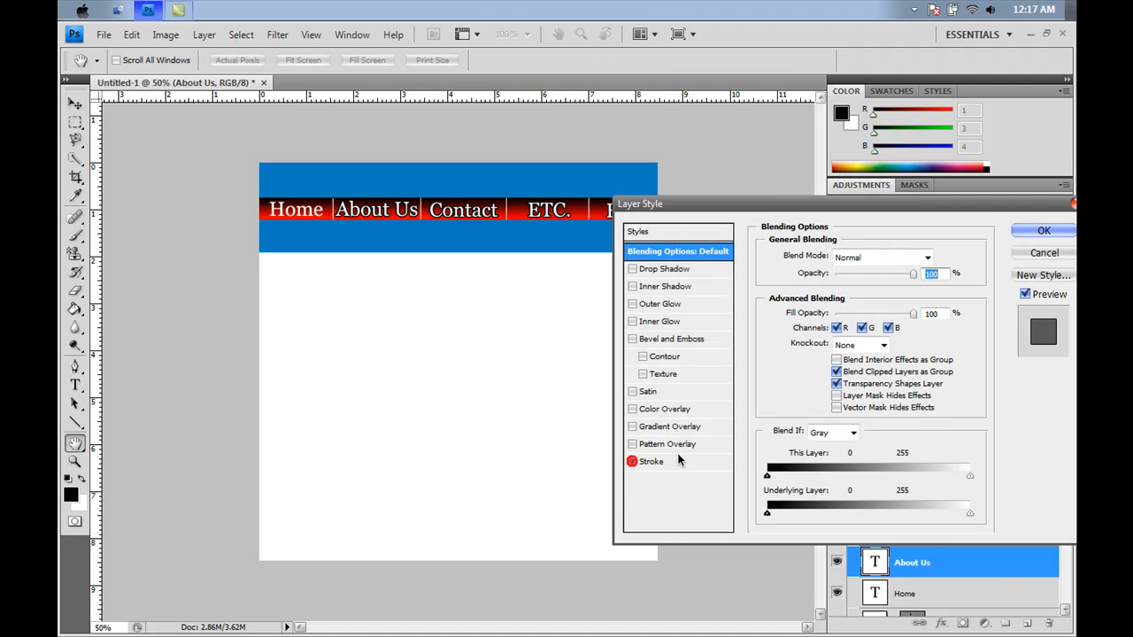
{"action": "left_click", "coordinate": [1043, 230]}
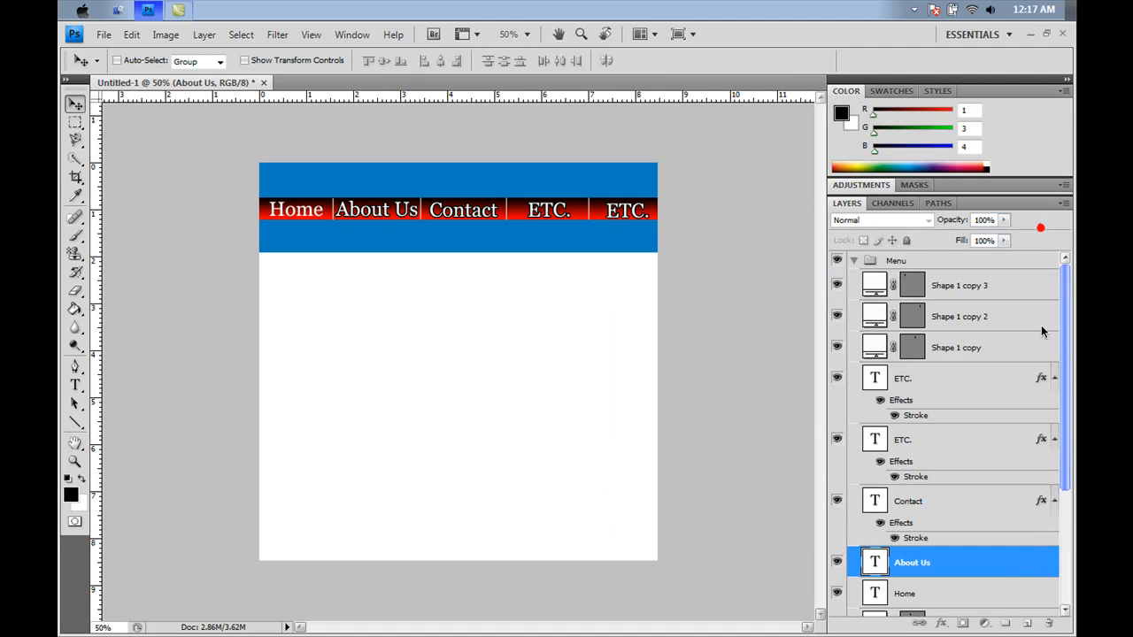
Step: Add a default Stroke layer effect to the "Home" text layer and collapse the Menu group
{"action": "left_click", "coordinate": [1067, 613]}
{"action": "double_click", "coordinate": [1044, 588]}
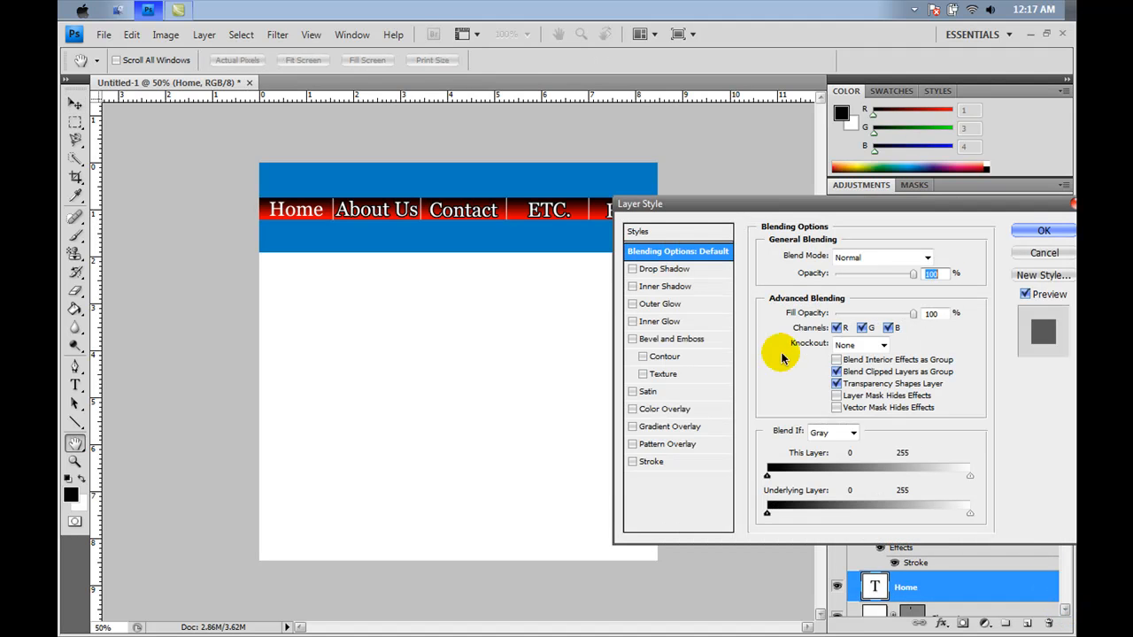
{"action": "left_click", "coordinate": [635, 463]}
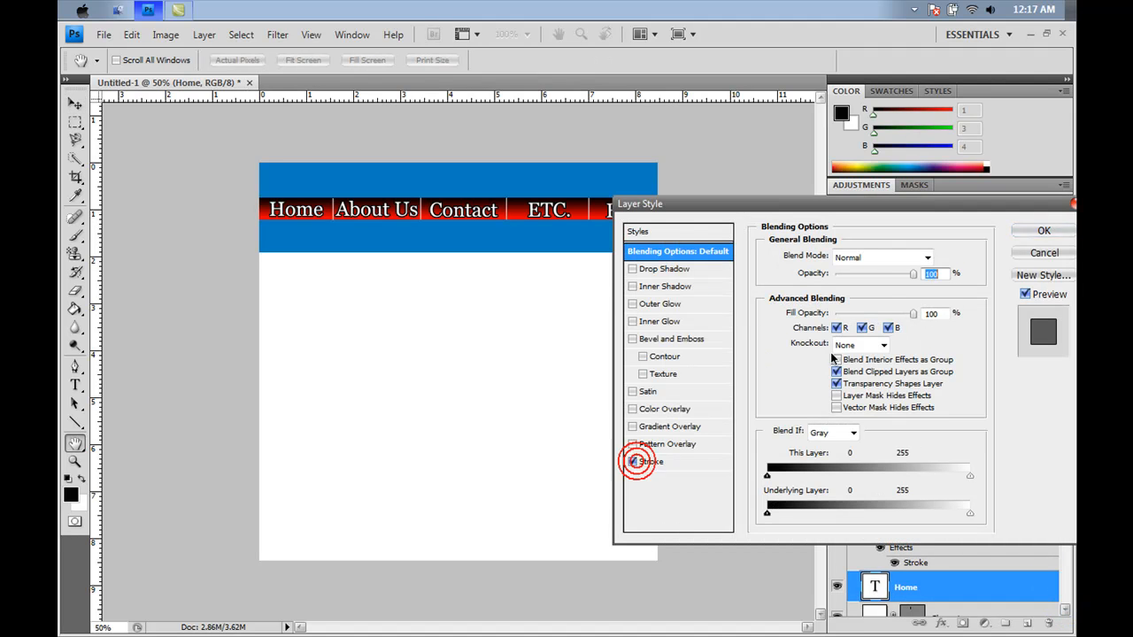
{"action": "left_click", "coordinate": [1040, 230]}
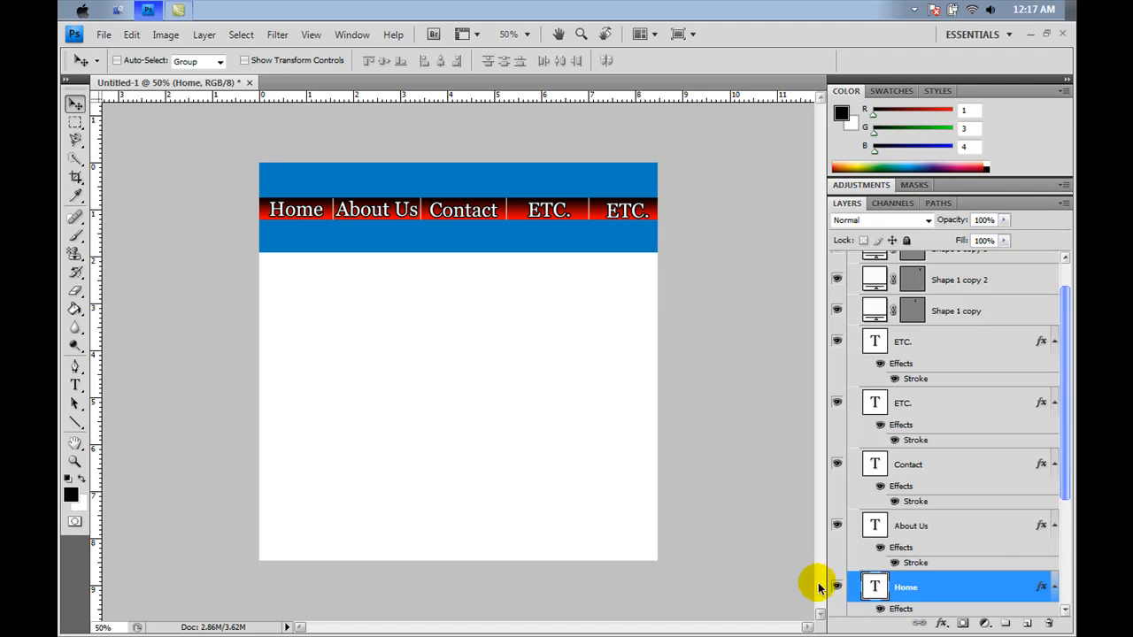
{"action": "scroll", "coordinate": [965, 472], "scroll_direction": "up", "scroll_amount": 2}
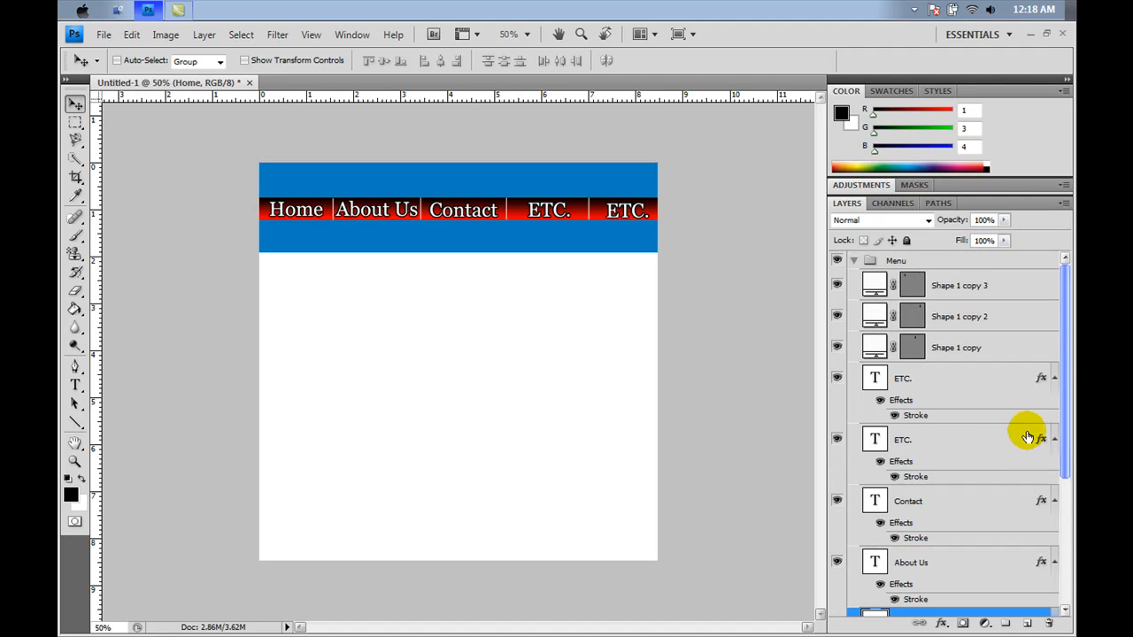
{"action": "left_click", "coordinate": [853, 263]}
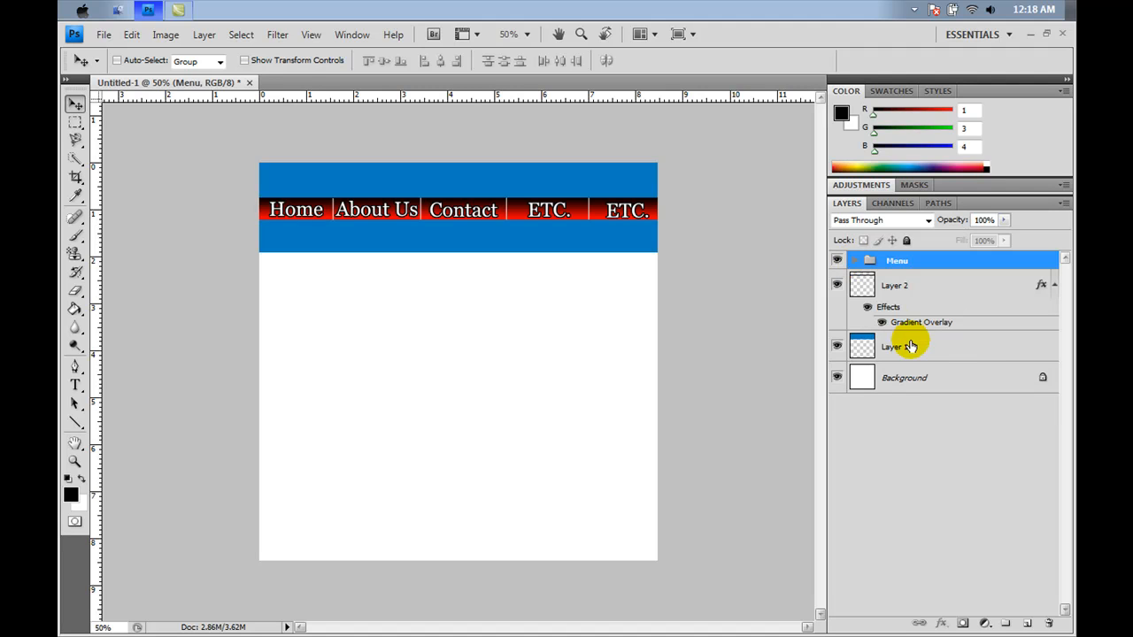
Step: Fill the blue band on Layer 1 with near-black (R 3, G 3, B 3) using the Paint Bucket
{"action": "left_click", "coordinate": [952, 360]}
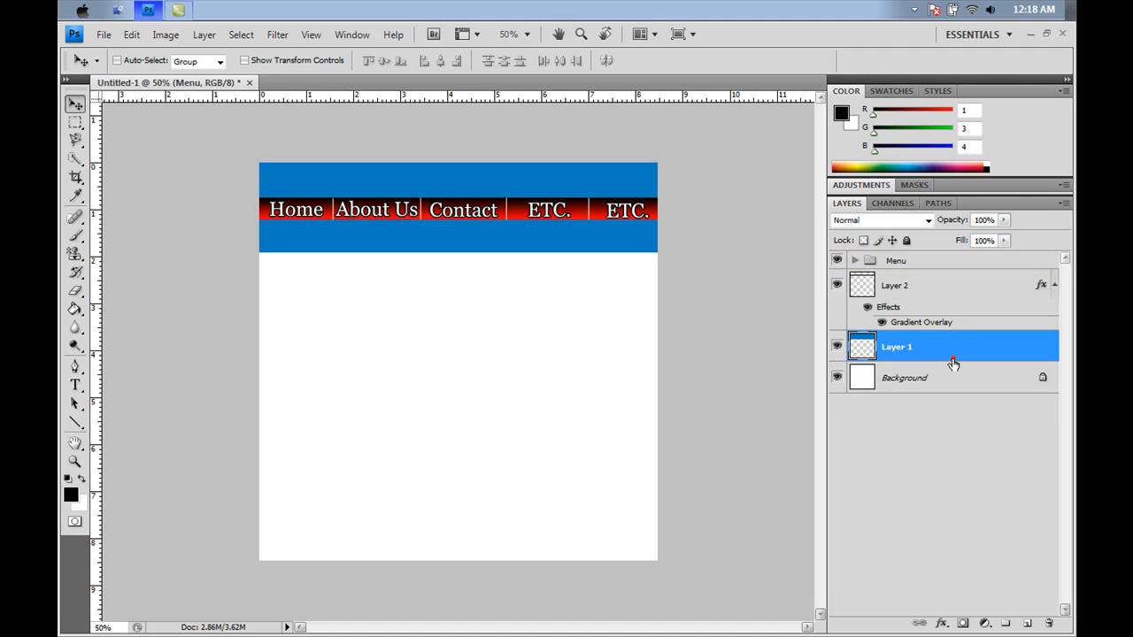
{"action": "left_click", "coordinate": [74, 305]}
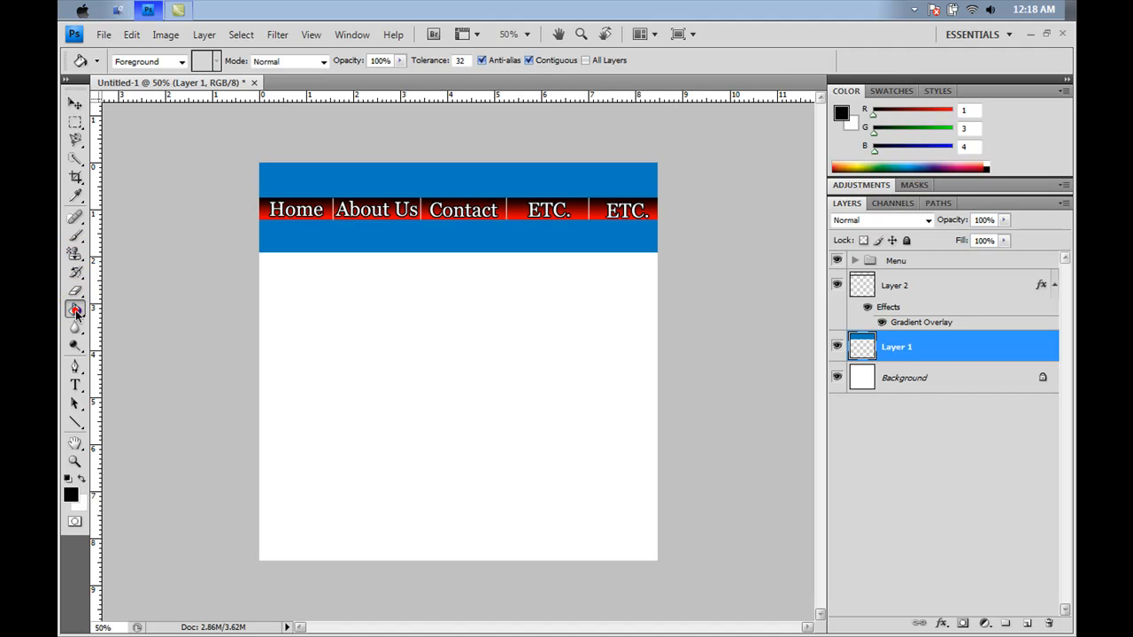
{"action": "left_click", "coordinate": [70, 498]}
{"action": "left_click", "coordinate": [606, 452]}
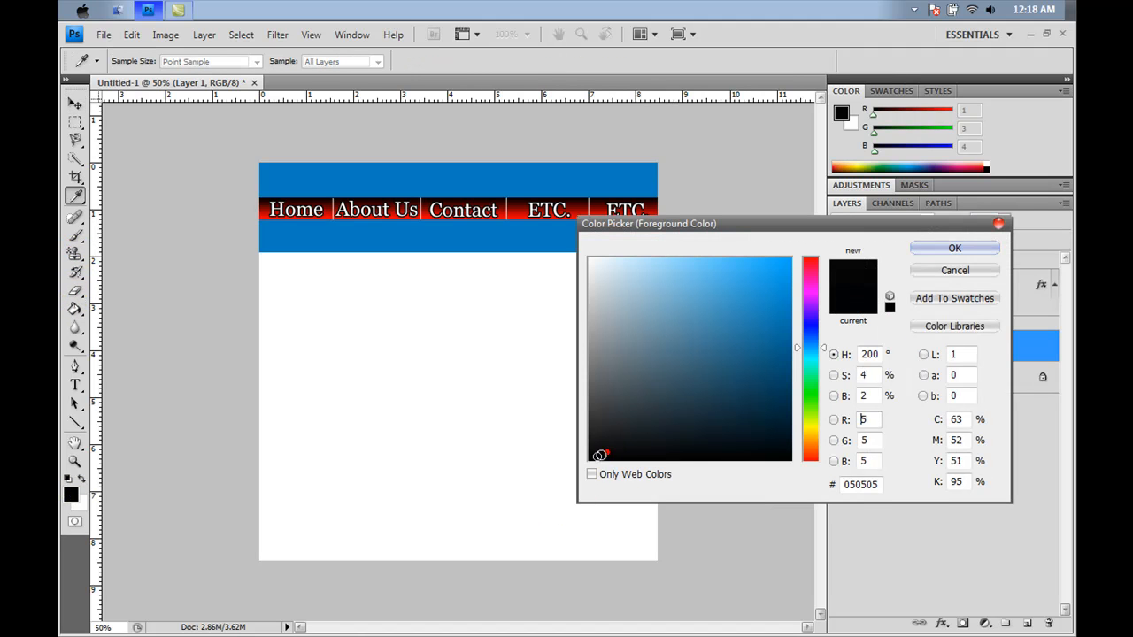
{"action": "left_click", "coordinate": [954, 248]}
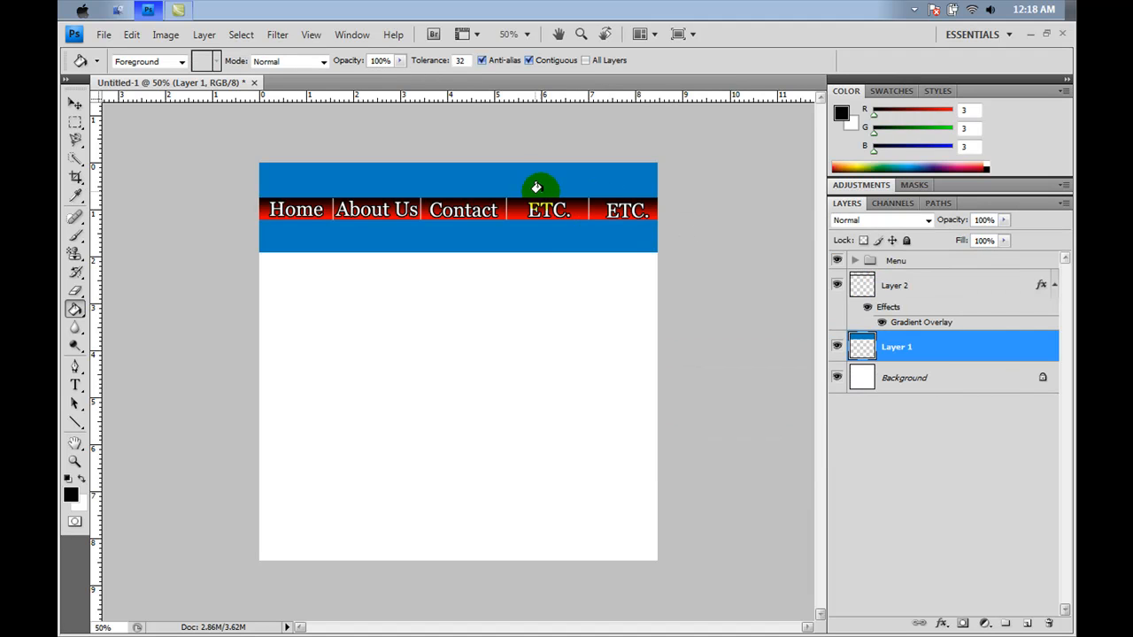
{"action": "left_click", "coordinate": [522, 182]}
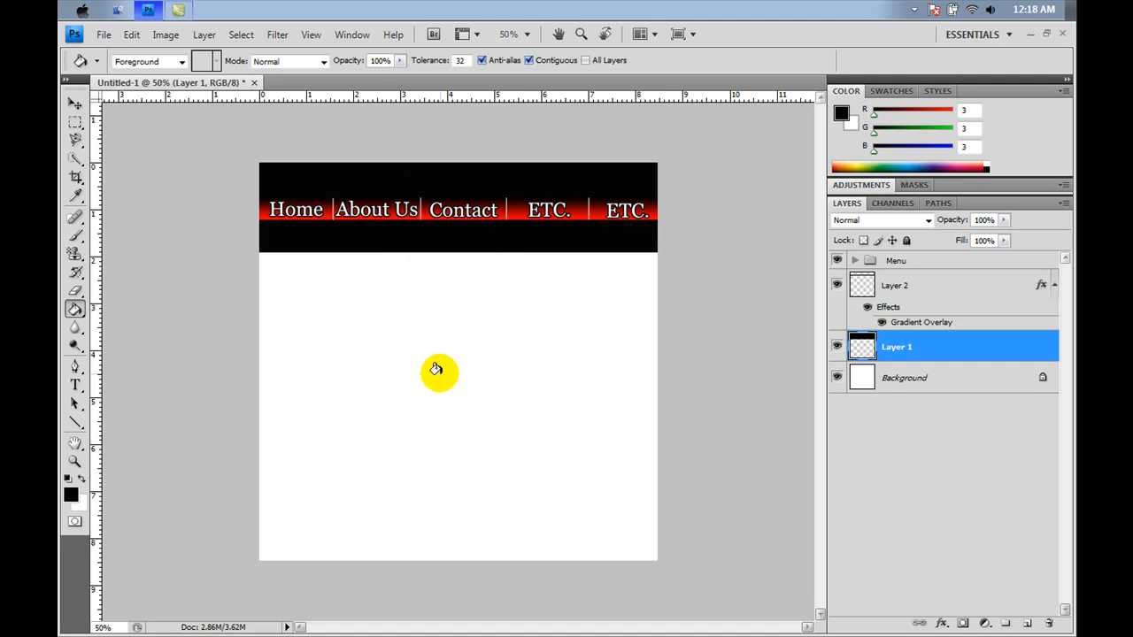
Step: Try to move the Menu group with the Move tool to reposition the navigation bar on the black band
{"action": "left_click", "coordinate": [915, 264]}
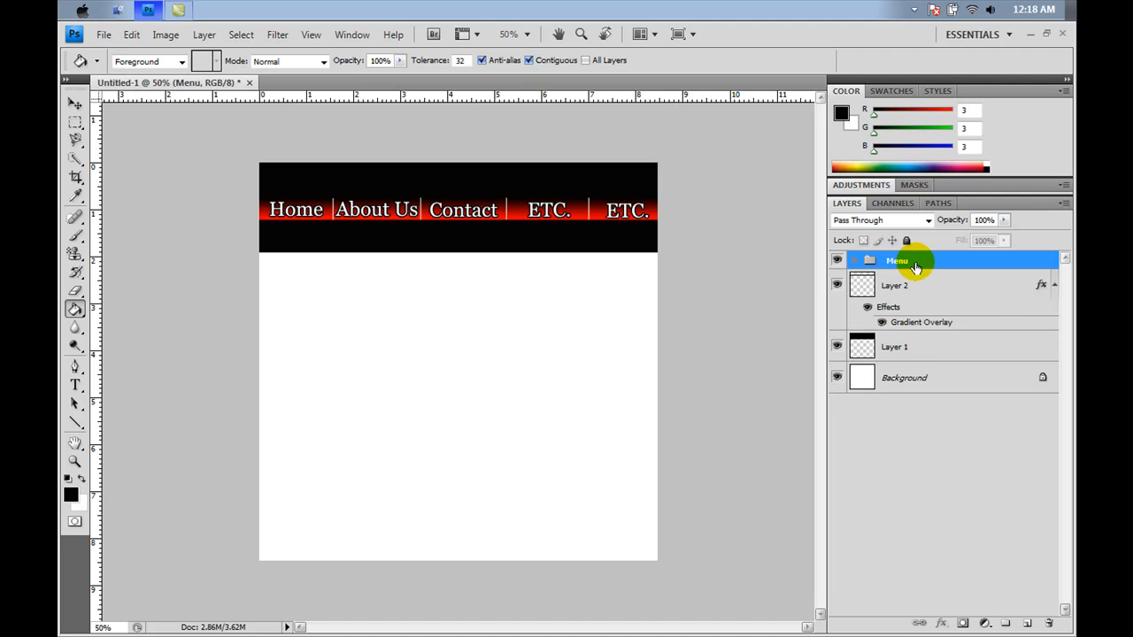
{"action": "left_click", "coordinate": [74, 104]}
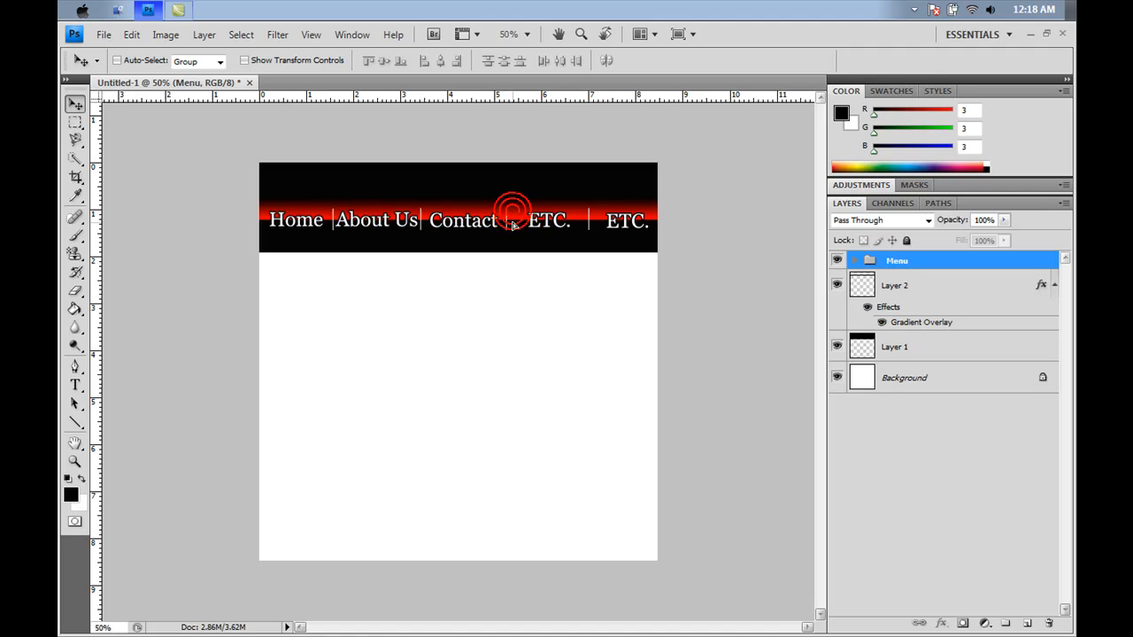
{"action": "left_click_drag", "start_coordinate": [518, 216], "coordinate": [515, 215]}
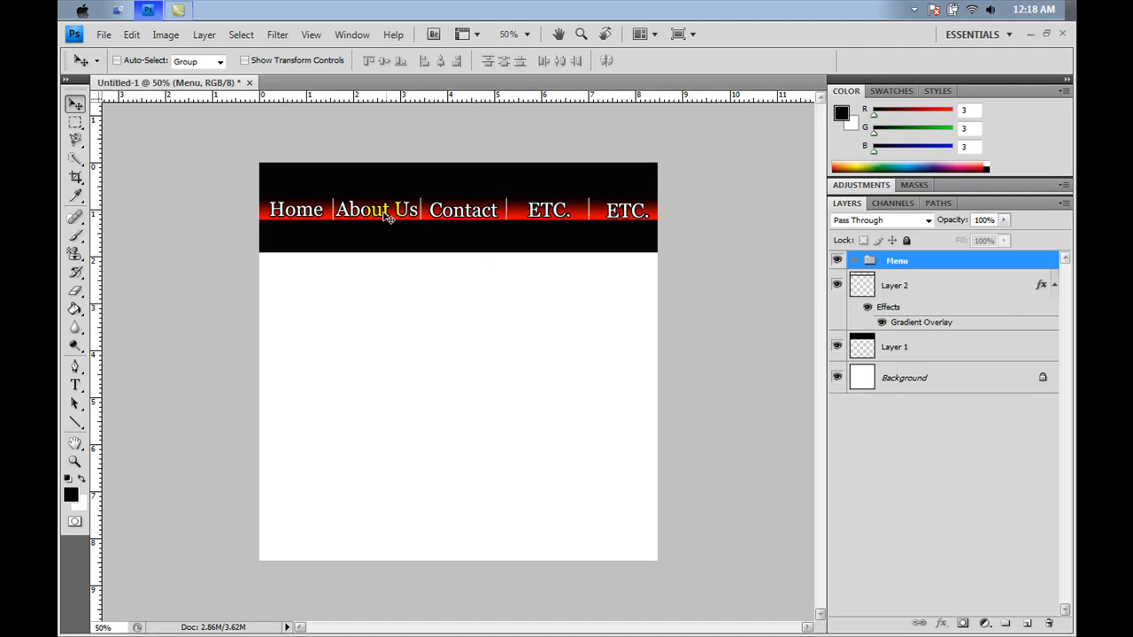
Step: Put the gradient bar's Layer 2 into the Menu group and nudge the group down to the black band's lower edge
{"action": "left_click_drag", "start_coordinate": [909, 284], "coordinate": [909, 264]}
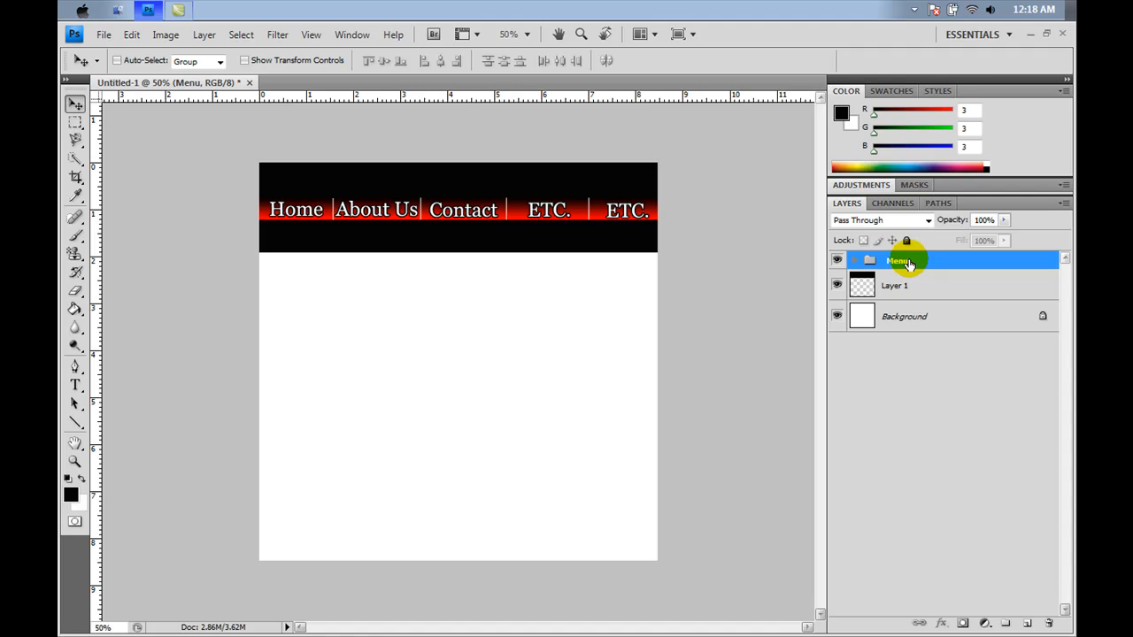
{"action": "key", "text": "Down"}
{"action": "key", "text": "Down"}
{"action": "key", "text": "Down"}
{"action": "key", "text": "Down"}
{"action": "key", "text": "Down"}
{"action": "key", "text": "Down"}
{"action": "key", "text": "Down"}
{"action": "key", "text": "Down"}
{"action": "key", "text": "Down"}
{"action": "key", "text": "Down"}
{"action": "key", "text": "Down"}
{"action": "key", "text": "Down"}
{"action": "key", "text": "Down"}
{"action": "key", "text": "Down"}
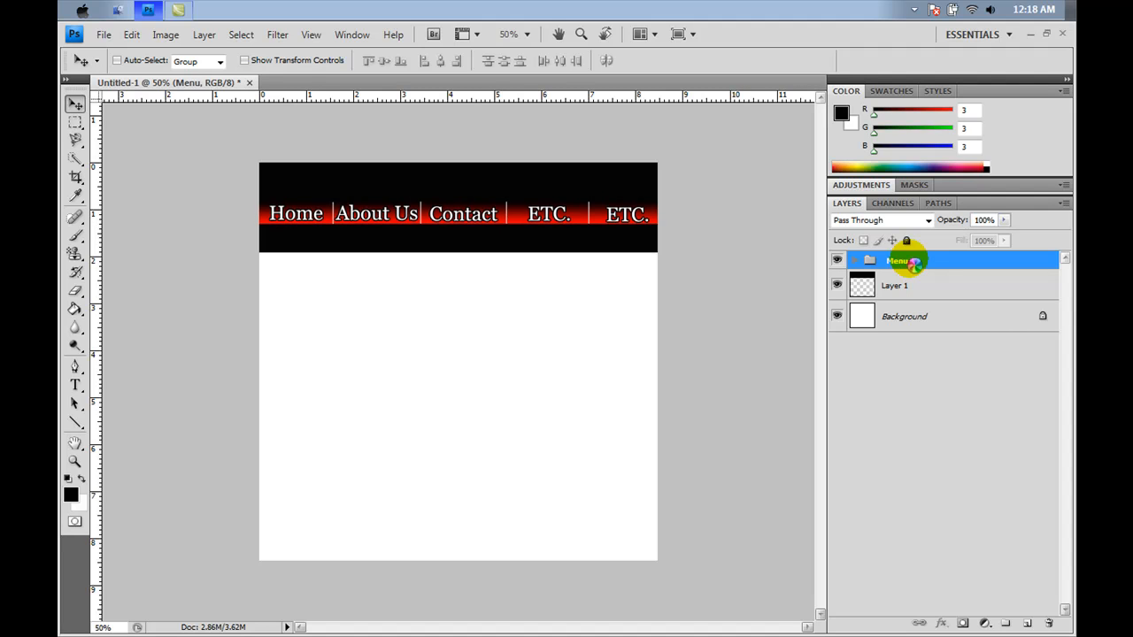
{"action": "key", "text": "Down"}
{"action": "key", "text": "Down"}
{"action": "key", "text": "Down"}
{"action": "key", "text": "Down"}
{"action": "key", "text": "Down"}
{"action": "key", "text": "Down"}
{"action": "key", "text": "Down"}
{"action": "key", "text": "Down"}
{"action": "key", "text": "Down"}
{"action": "key", "text": "Down"}
{"action": "key", "text": "Down"}
{"action": "key", "text": "Down"}
{"action": "key", "text": "Down"}
{"action": "key", "text": "Down"}
{"action": "key", "text": "Down"}
{"action": "key", "text": "Down"}
{"action": "key", "text": "Down"}
{"action": "key", "text": "Down"}
{"action": "key", "text": "Down"}
{"action": "key", "text": "Down"}
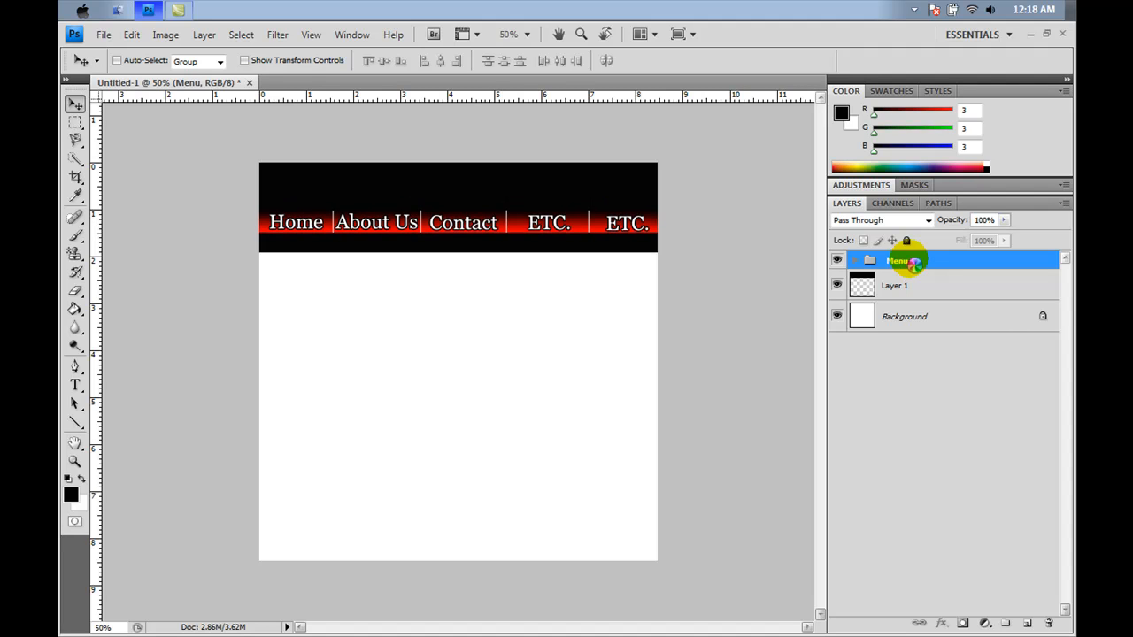
{"action": "key", "text": "Down"}
{"action": "key", "text": "Down"}
{"action": "key", "text": "Down"}
{"action": "key", "text": "Down"}
{"action": "key", "text": "Down"}
{"action": "key", "text": "Down"}
{"action": "key", "text": "Down"}
{"action": "key", "text": "Down"}
{"action": "key", "text": "Down"}
{"action": "key", "text": "Down"}
{"action": "key", "text": "Down"}
{"action": "key", "text": "Down"}
{"action": "key", "text": "Down"}
{"action": "key", "text": "Down"}
{"action": "key", "text": "Down"}
{"action": "key", "text": "Down"}
{"action": "key", "text": "Down"}
{"action": "key", "text": "Down"}
{"action": "key", "text": "Down"}
{"action": "key", "text": "Down"}
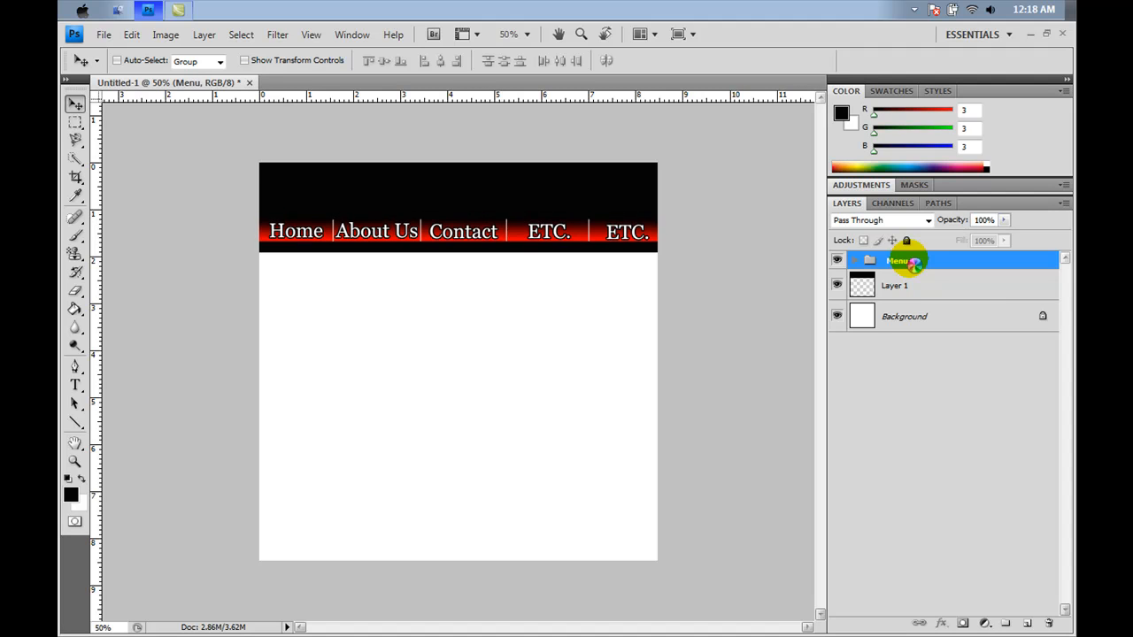
{"action": "key", "text": "Down"}
{"action": "key", "text": "Down"}
{"action": "key", "text": "Down"}
{"action": "key", "text": "Down"}
{"action": "key", "text": "Down"}
{"action": "key", "text": "Down"}
{"action": "key", "text": "Down"}
{"action": "key", "text": "Down"}
{"action": "key", "text": "Down"}
{"action": "key", "text": "Down"}
{"action": "key", "text": "Down"}
{"action": "key", "text": "Down"}
{"action": "key", "text": "Down"}
{"action": "key", "text": "Down"}
{"action": "key", "text": "Down"}
{"action": "key", "text": "Down"}
{"action": "key", "text": "Down"}
{"action": "key", "text": "Down"}
{"action": "key", "text": "Down"}
{"action": "key", "text": "Down"}
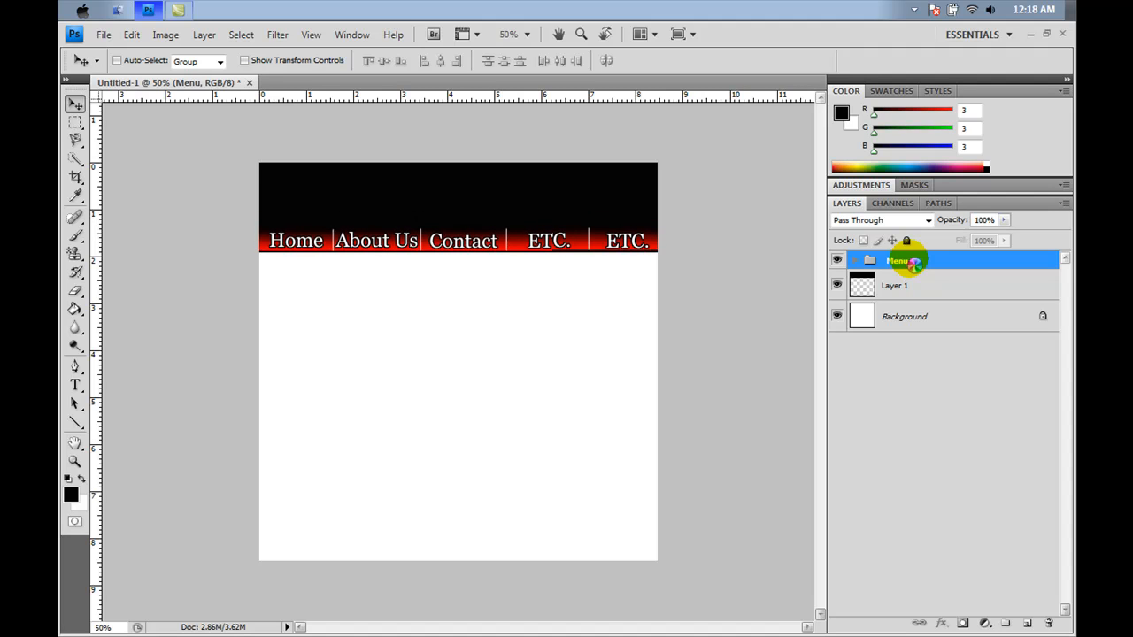
{"action": "key", "text": "Down"}
{"action": "key", "text": "Down"}
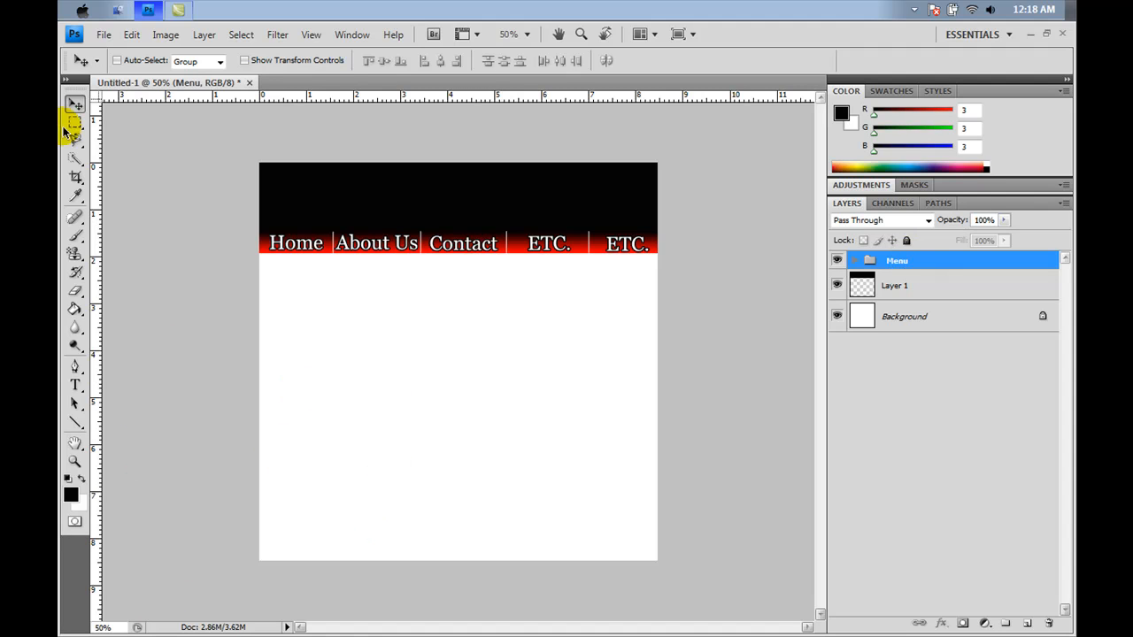
Step: Create a new layer and select the whole white area below the navigation bar with the Rectangular Marquee
{"action": "key", "text": "ctrl+shift+n"}
{"action": "key", "text": "Return"}
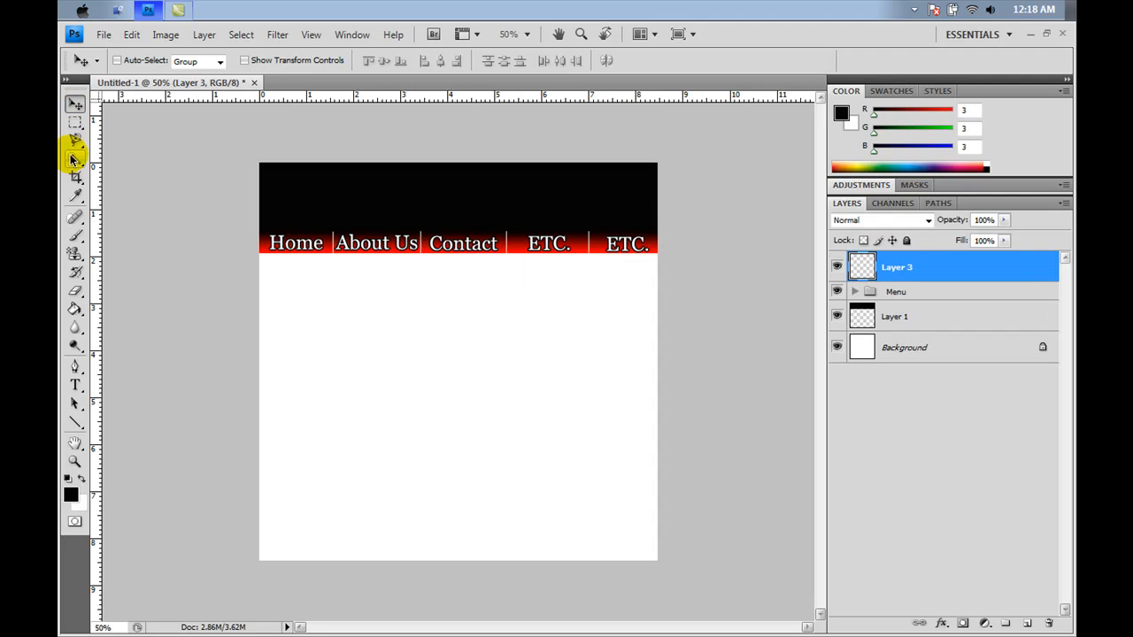
{"action": "left_click", "coordinate": [75, 121]}
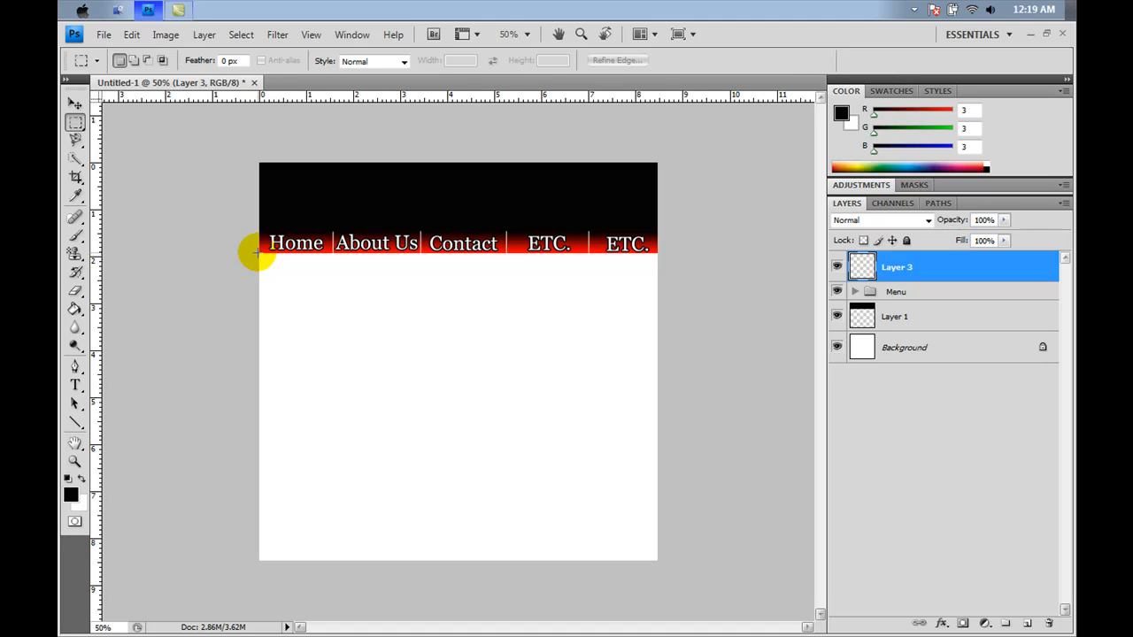
{"action": "left_click_drag", "start_coordinate": [260, 255], "coordinate": [262, 485]}
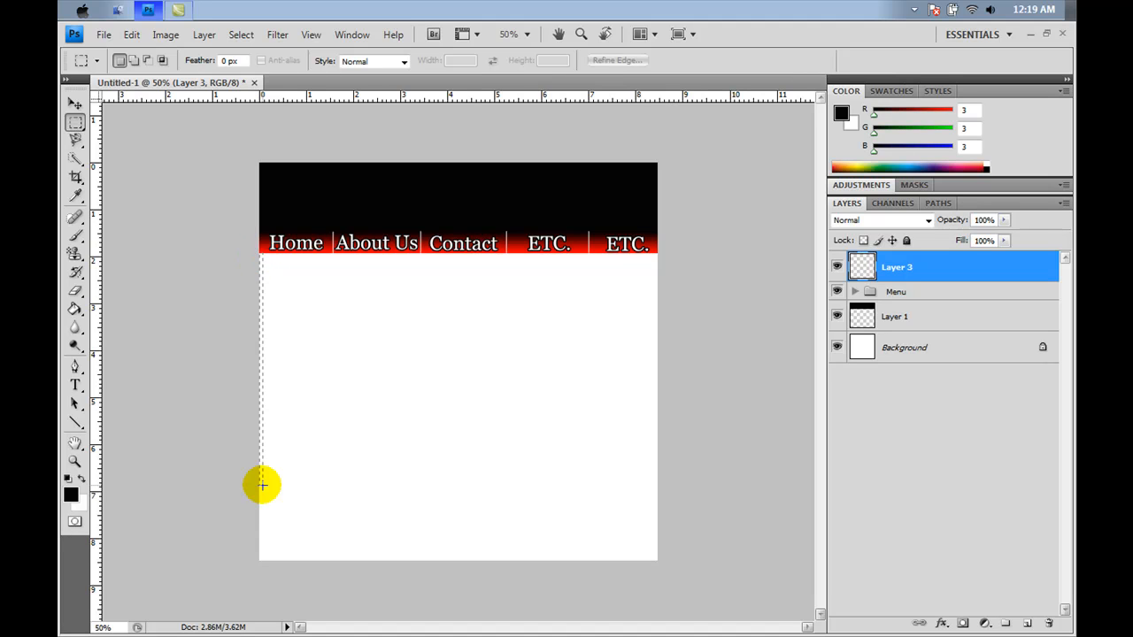
{"action": "left_click_drag", "start_coordinate": [324, 538], "coordinate": [656, 544]}
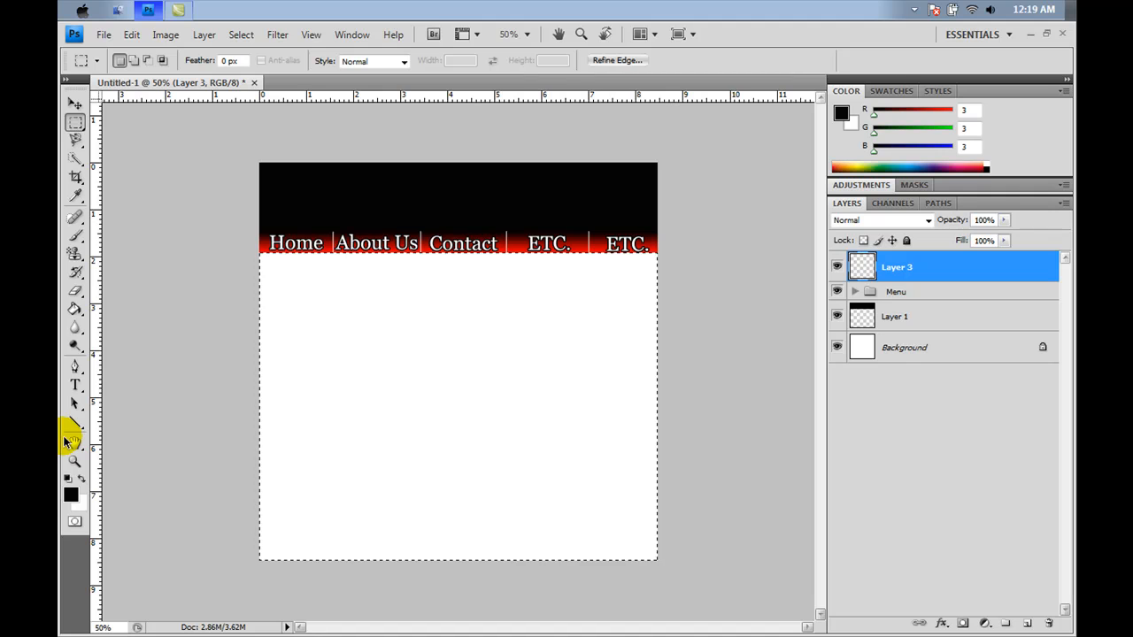
Step: Fill the selected content area on Layer 3 with grey (R 197, G 197, B 197) using the Paint Bucket
{"action": "left_click", "coordinate": [74, 308]}
{"action": "left_click", "coordinate": [70, 494]}
{"action": "left_click_drag", "start_coordinate": [589, 429], "coordinate": [586, 303]}
{"action": "left_click", "coordinate": [915, 248]}
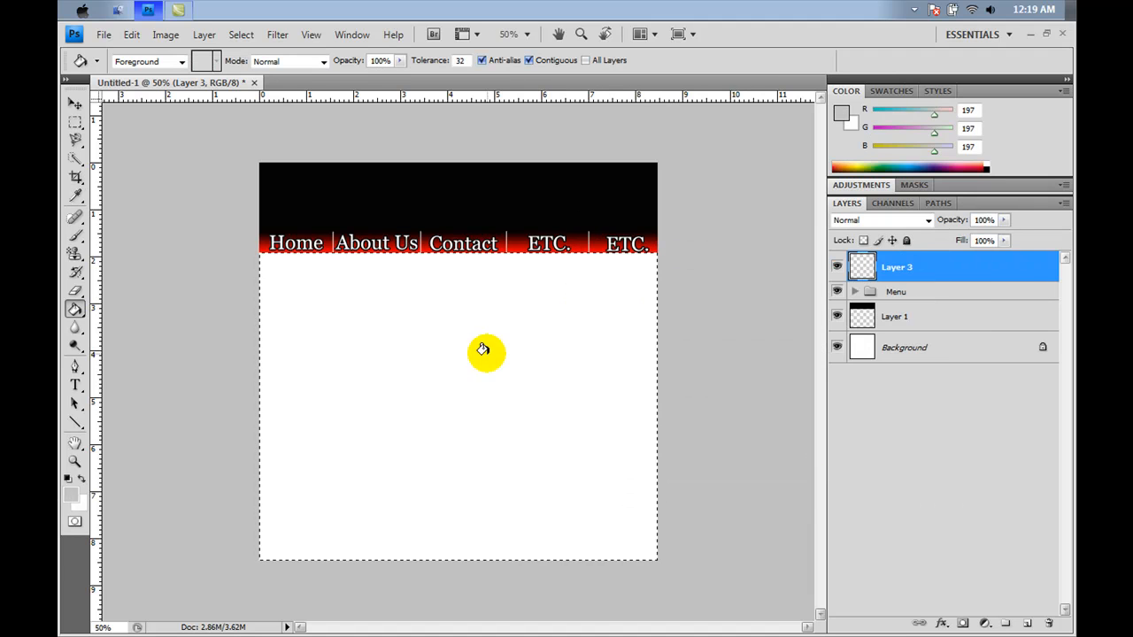
{"action": "left_click", "coordinate": [486, 353]}
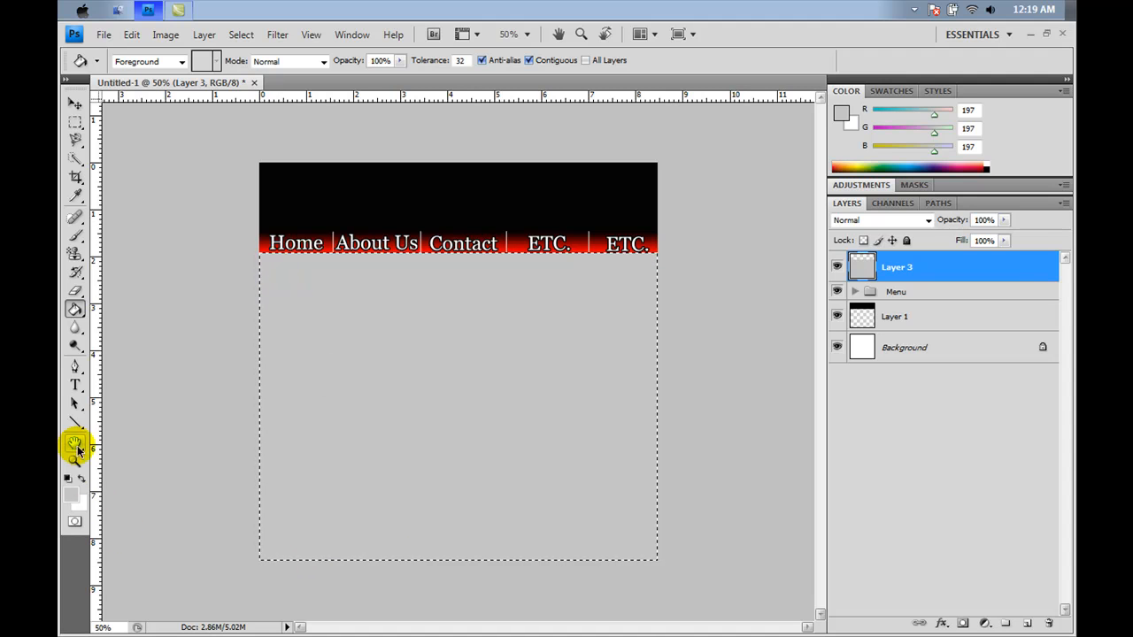
Step: Fill the content area with light grey (R 224, G 224, B 224) using the Paint Bucket, and deselect
{"action": "left_click", "coordinate": [70, 491]}
{"action": "left_click_drag", "start_coordinate": [587, 296], "coordinate": [590, 282]}
{"action": "left_click", "coordinate": [982, 254]}
{"action": "left_click", "coordinate": [498, 395]}
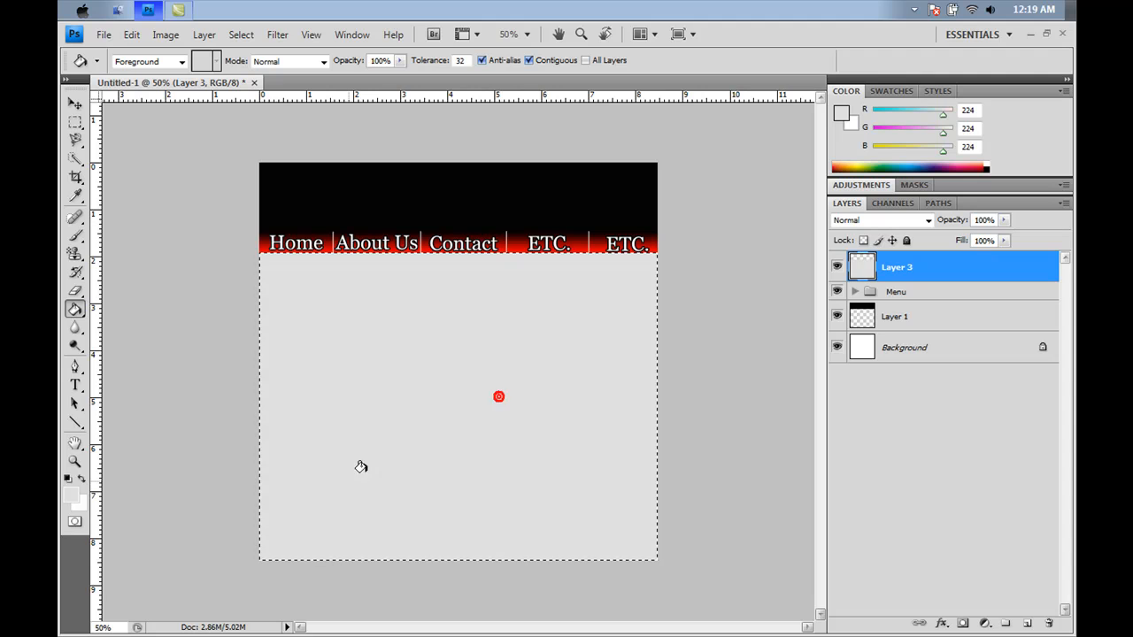
{"action": "left_click", "coordinate": [77, 103]}
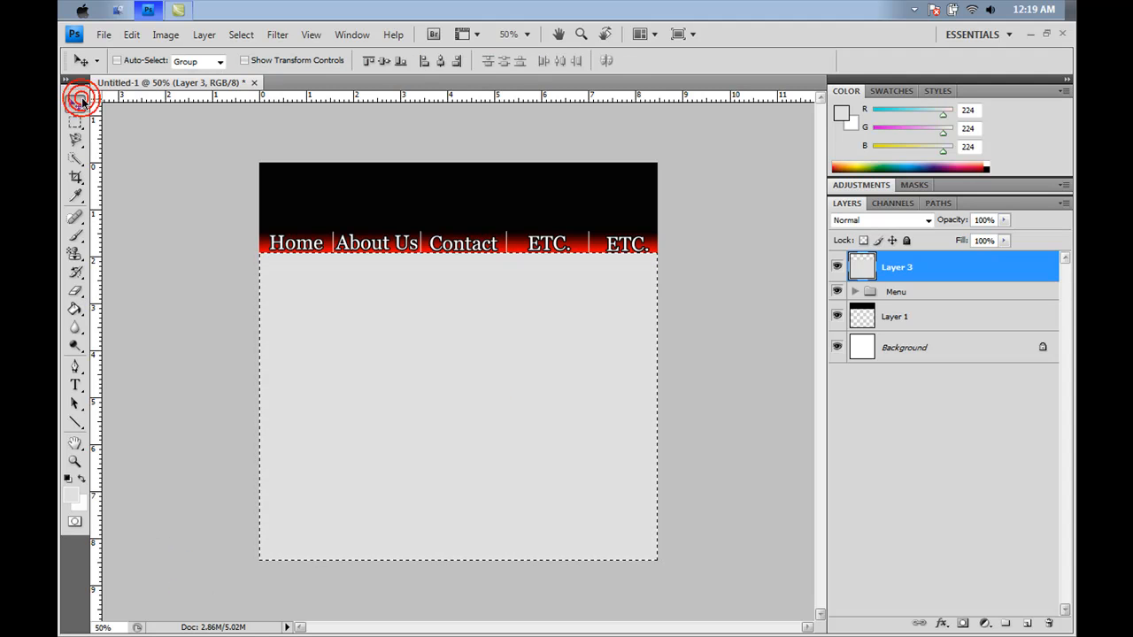
{"action": "key", "text": "ctrl+d"}
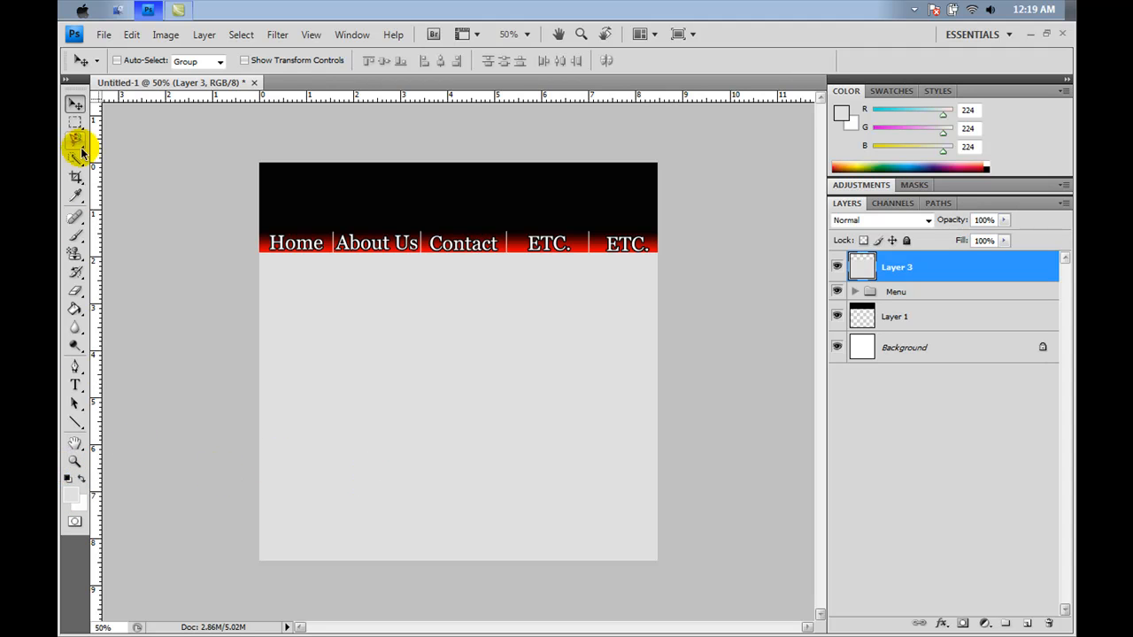
Step: Create a new layer and select a thin, full-width strip near the canvas's lower edge with the Rectangular Marquee
{"action": "key", "text": "ctrl+shift+n"}
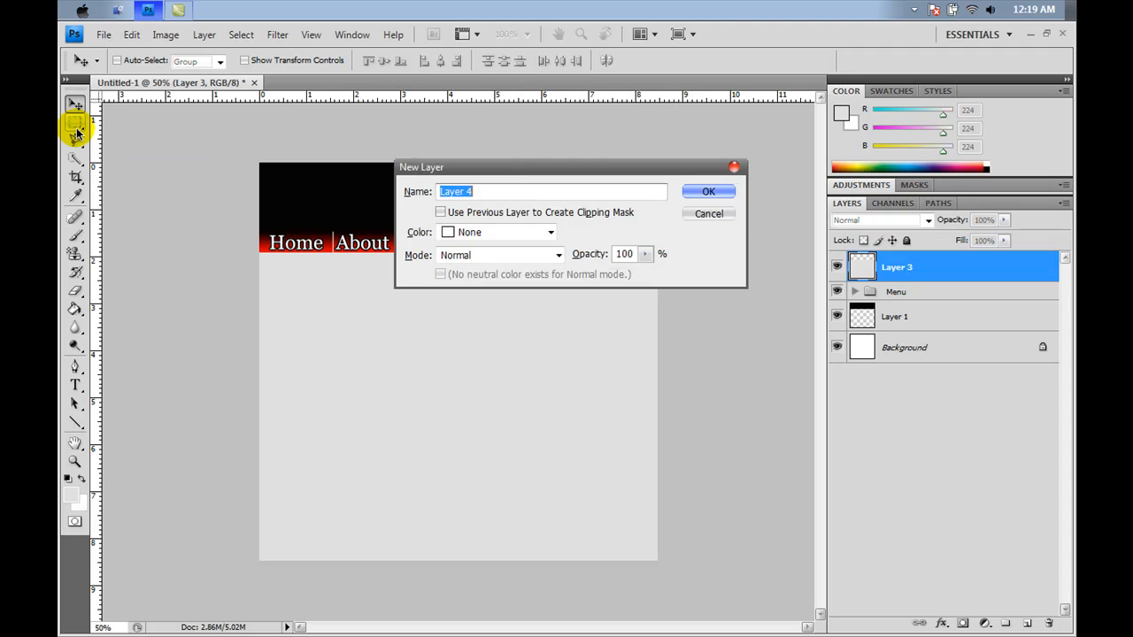
{"action": "key", "text": "Return"}
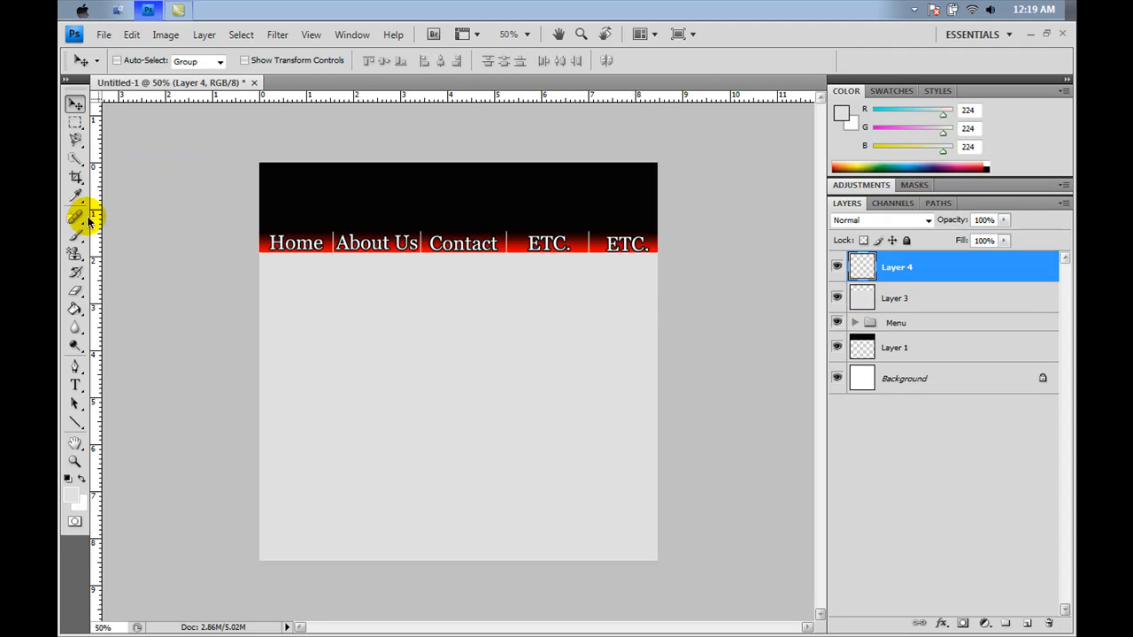
{"action": "left_click", "coordinate": [75, 122]}
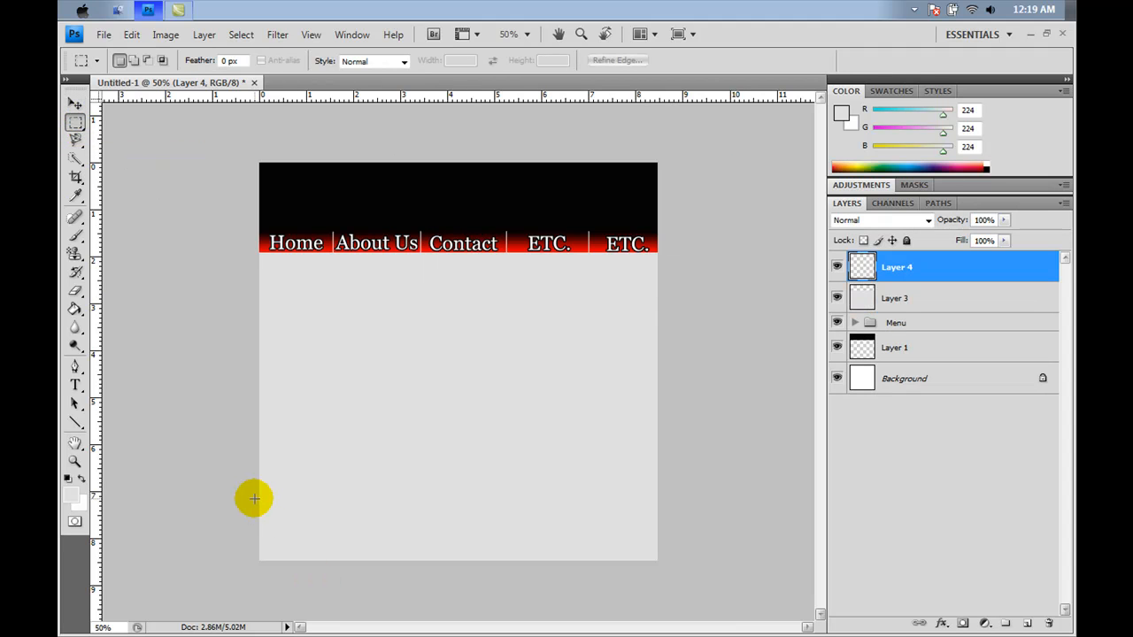
{"action": "left_click_drag", "start_coordinate": [259, 541], "coordinate": [433, 541]}
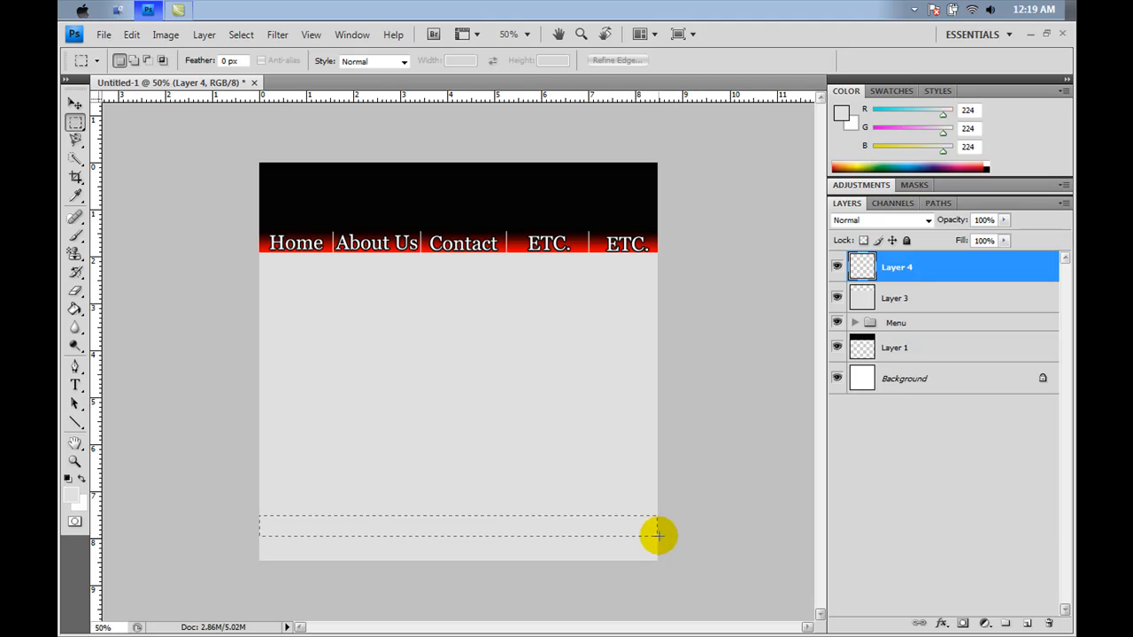
{"action": "left_click_drag", "start_coordinate": [657, 536], "coordinate": [658, 535]}
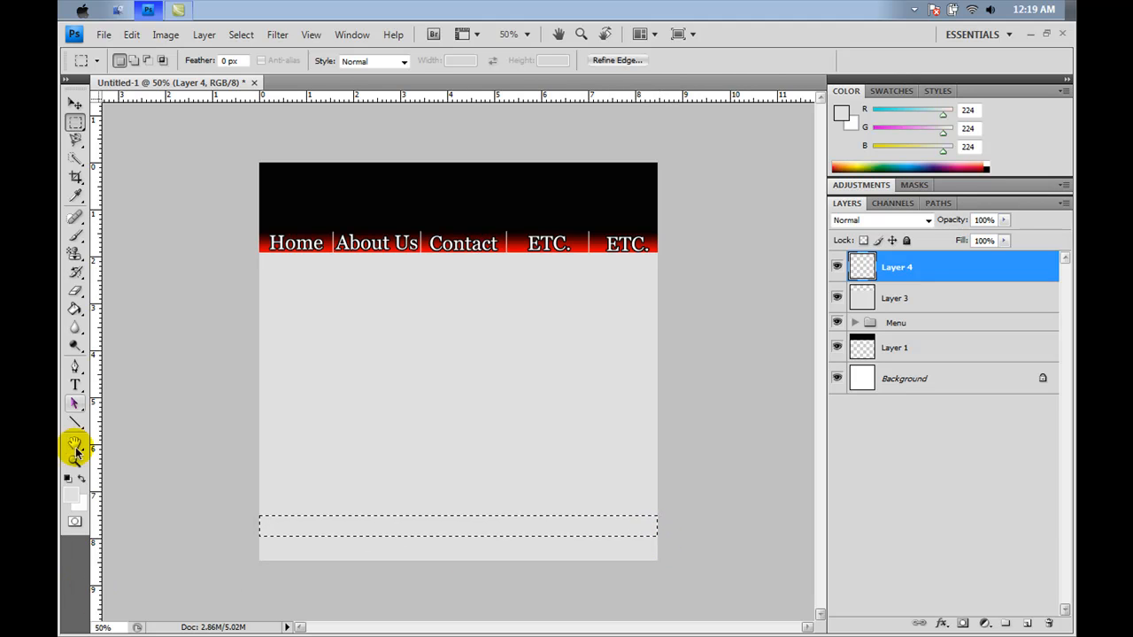
Step: Fill the selected footer strip on Layer 4 with black (#000000) using the Paint Bucket, and deselect
{"action": "left_click", "coordinate": [75, 309]}
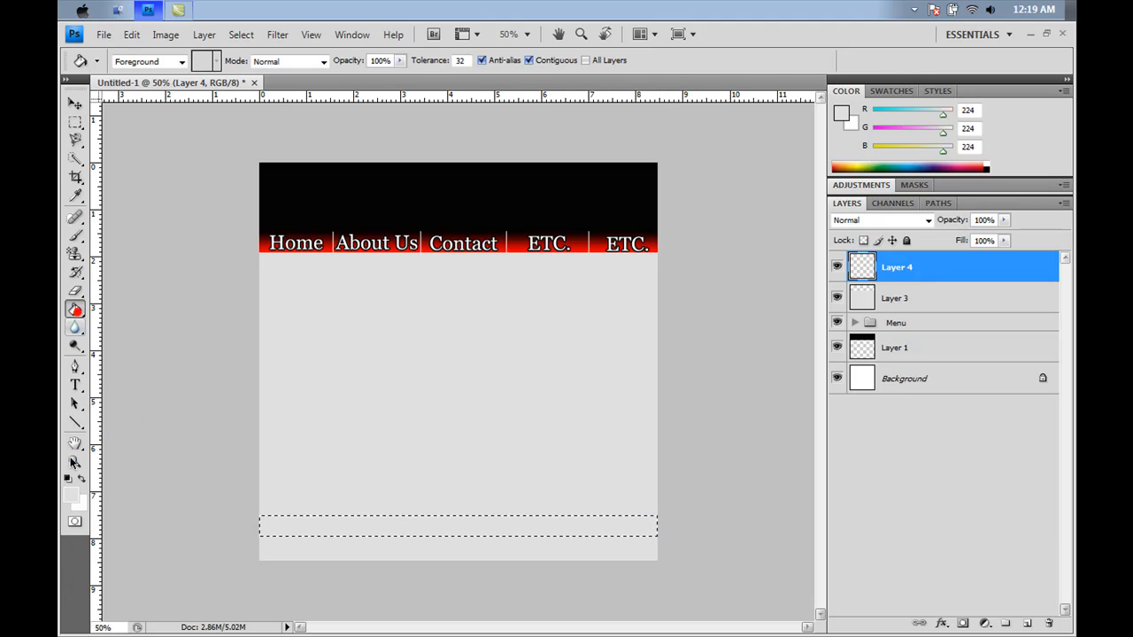
{"action": "left_click", "coordinate": [69, 492]}
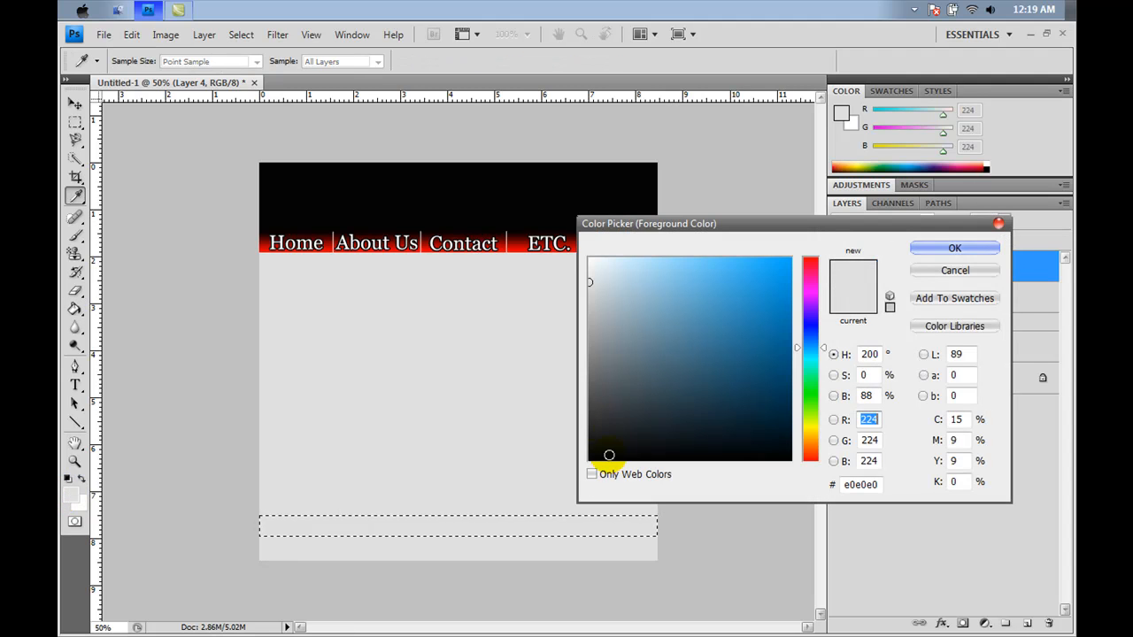
{"action": "left_click", "coordinate": [594, 459]}
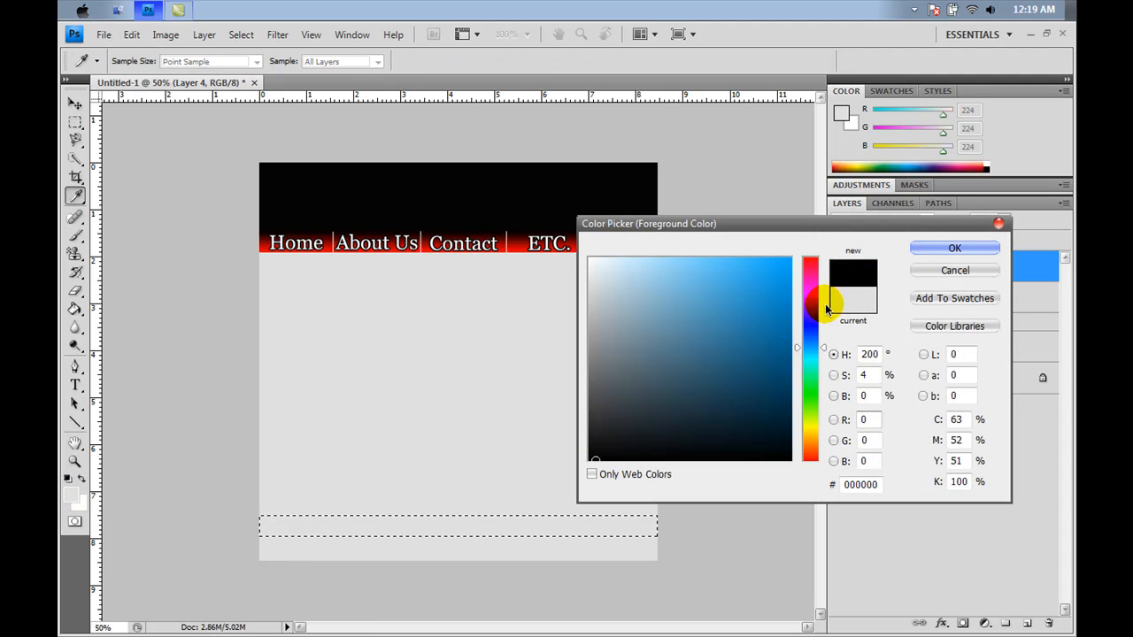
{"action": "left_click", "coordinate": [960, 248]}
{"action": "key", "text": "g"}
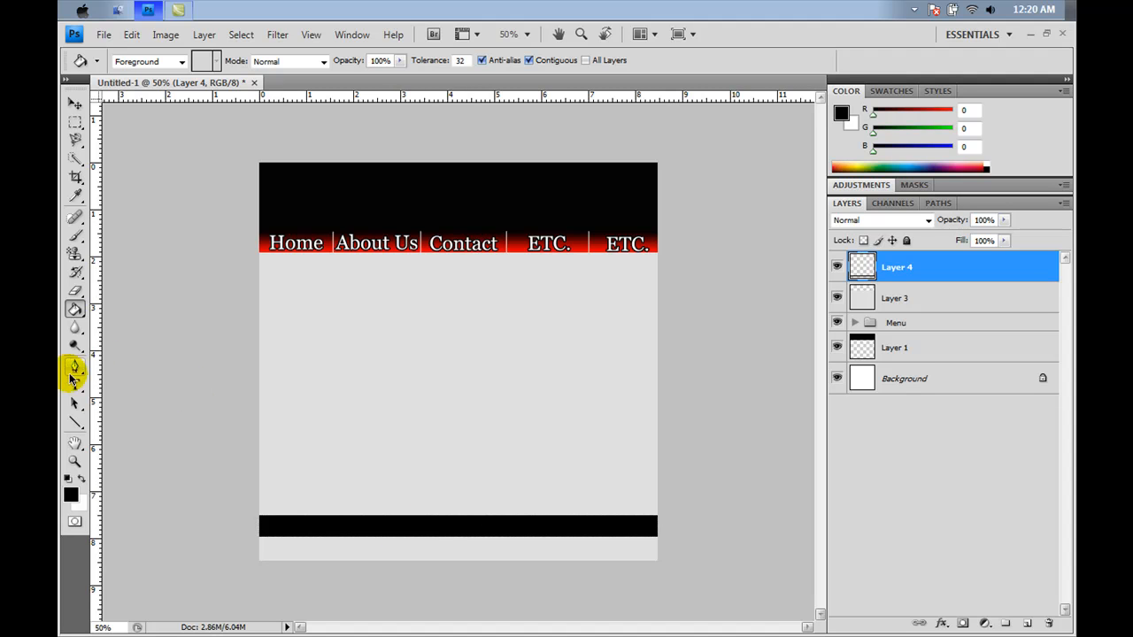
{"action": "left_click", "coordinate": [74, 423]}
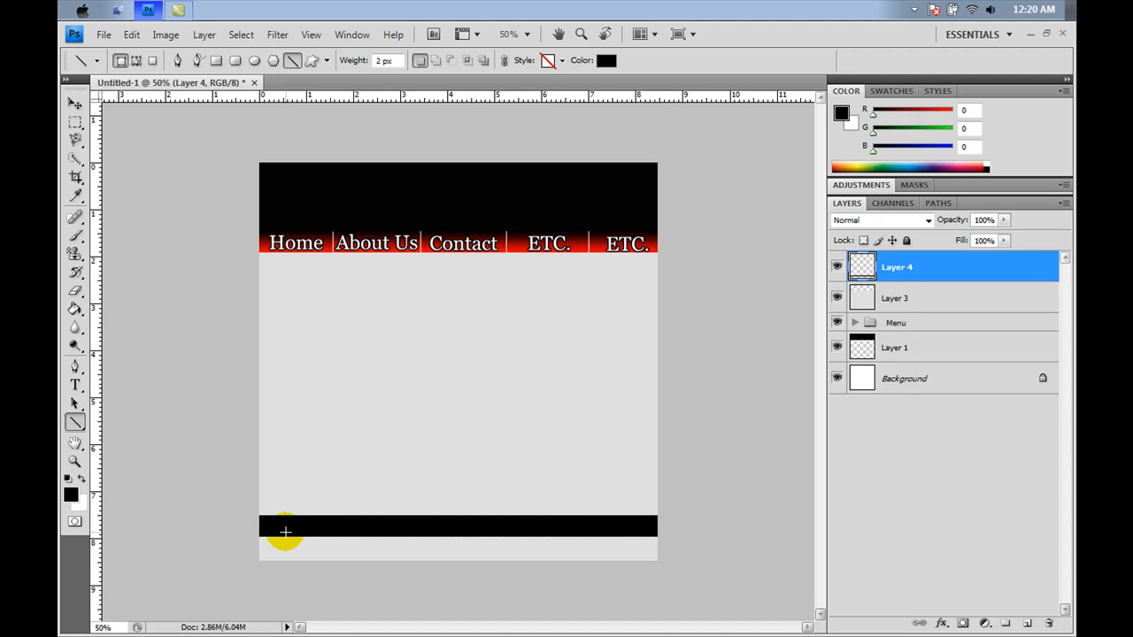
{"action": "left_click_drag", "start_coordinate": [280, 519], "coordinate": [284, 532]}
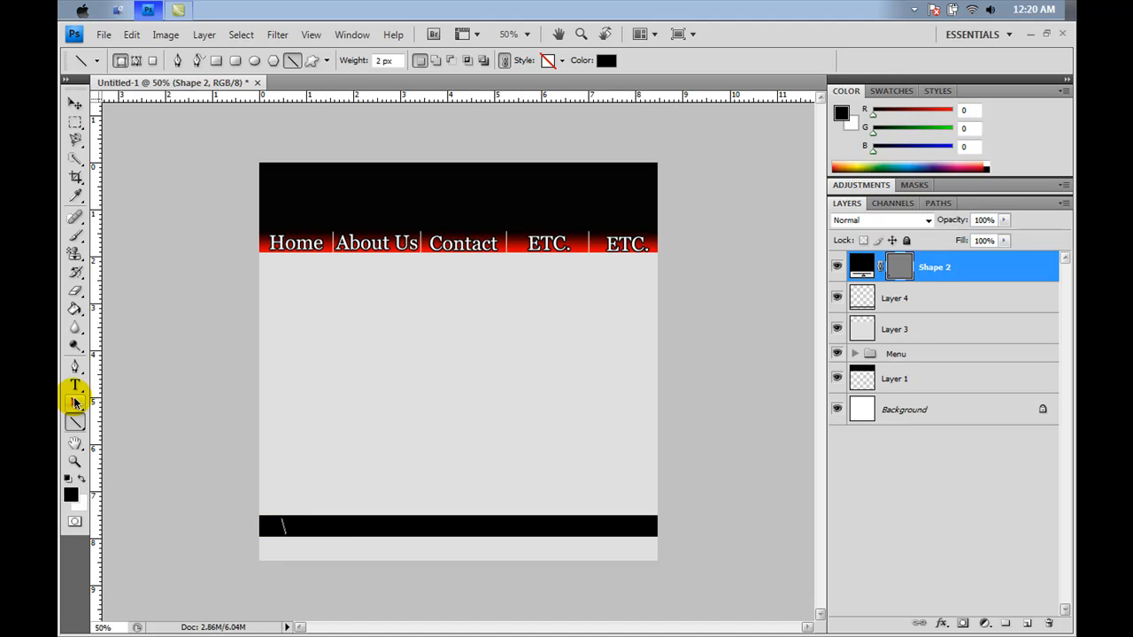
{"action": "key", "text": "ctrl+z"}
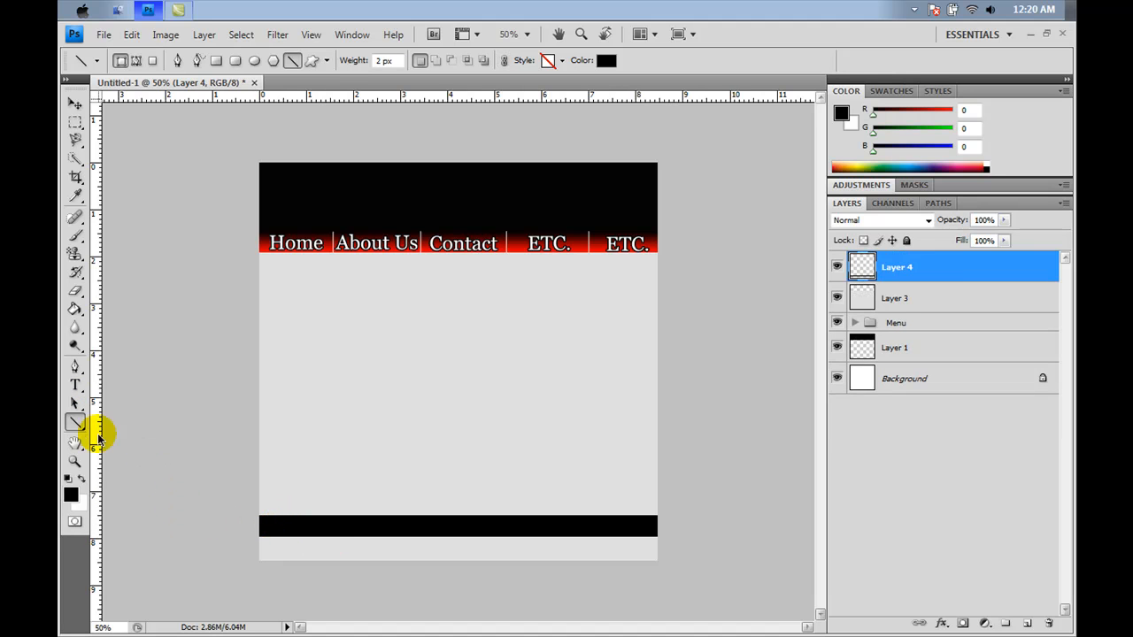
Step: Try to apply the red-to-black reflected gradient to the footer strip on Layer 4 with the Gradient tool
{"action": "left_click", "coordinate": [76, 308]}
{"action": "left_click", "coordinate": [119, 303]}
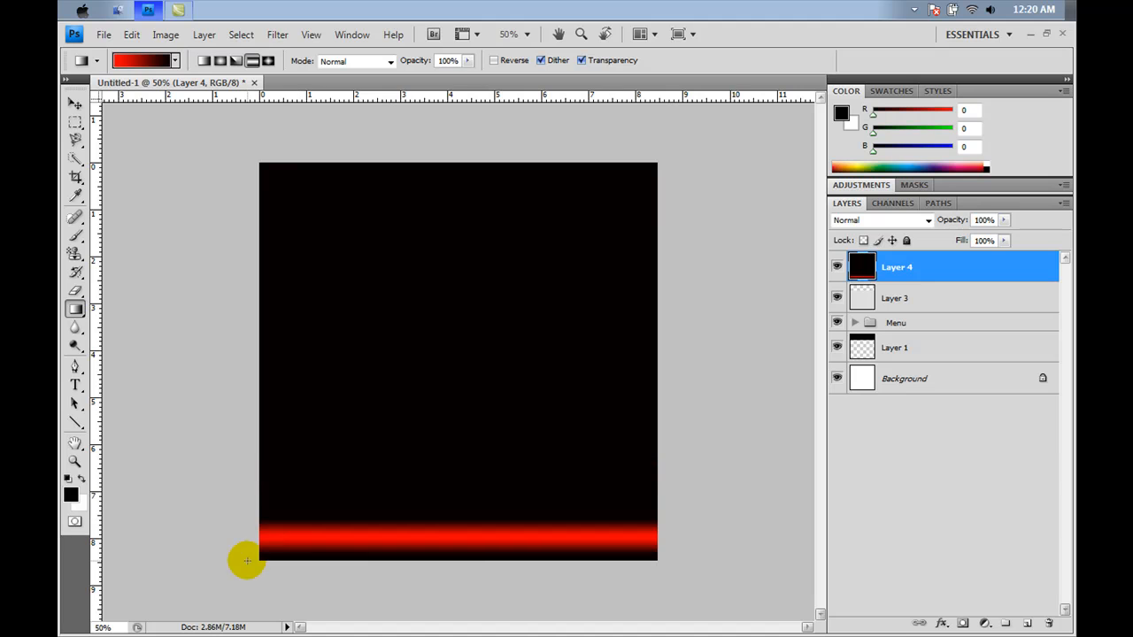
{"action": "key", "text": "ctrl+z"}
{"action": "left_click_drag", "start_coordinate": [294, 523], "coordinate": [273, 540]}
{"action": "key", "text": "ctrl+z"}
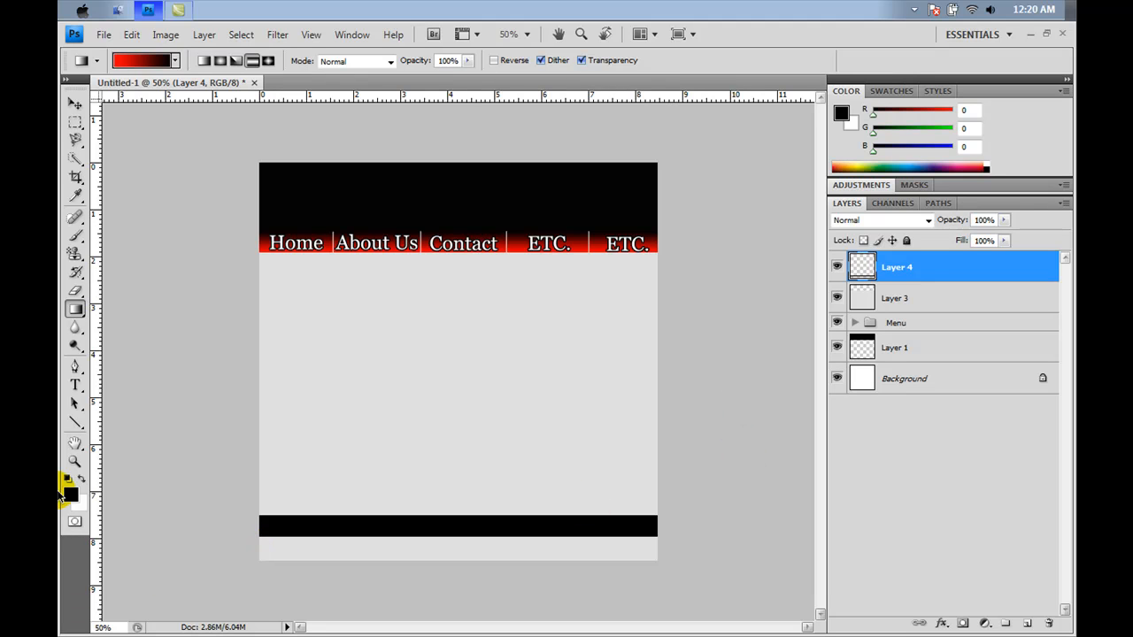
{"action": "left_click_drag", "start_coordinate": [76, 315], "coordinate": [108, 323]}
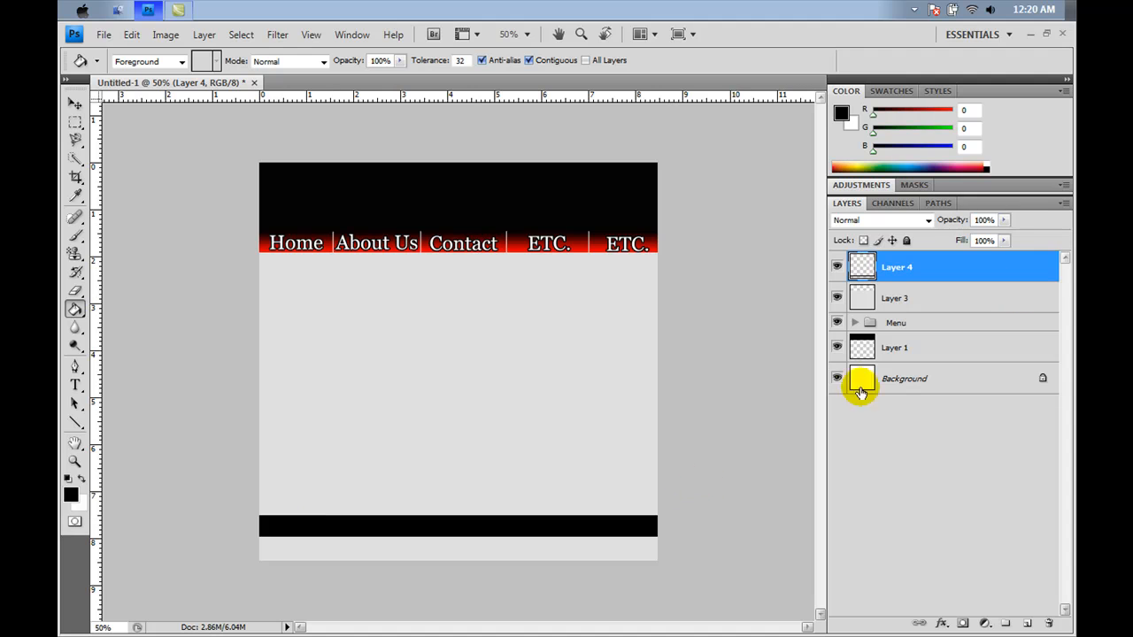
Step: Add a Gradient Overlay effect to Layer 4 running from black to red, with the white end stop changed to #ff0000
{"action": "double_click", "coordinate": [1037, 276]}
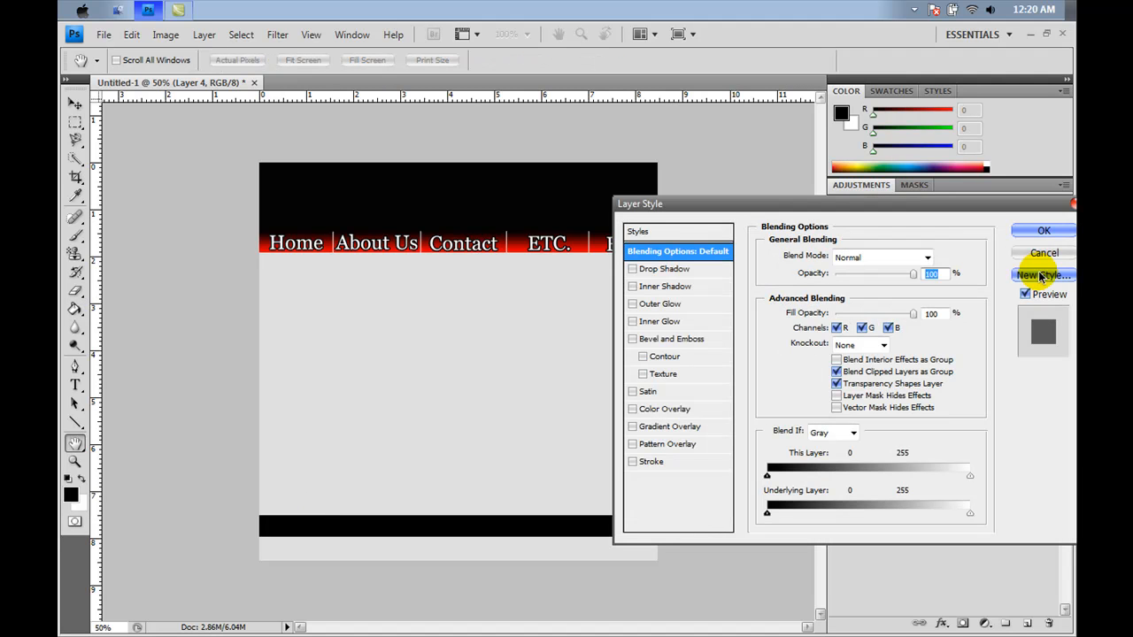
{"action": "left_click", "coordinate": [632, 427]}
{"action": "left_click", "coordinate": [655, 426]}
{"action": "left_click", "coordinate": [833, 292]}
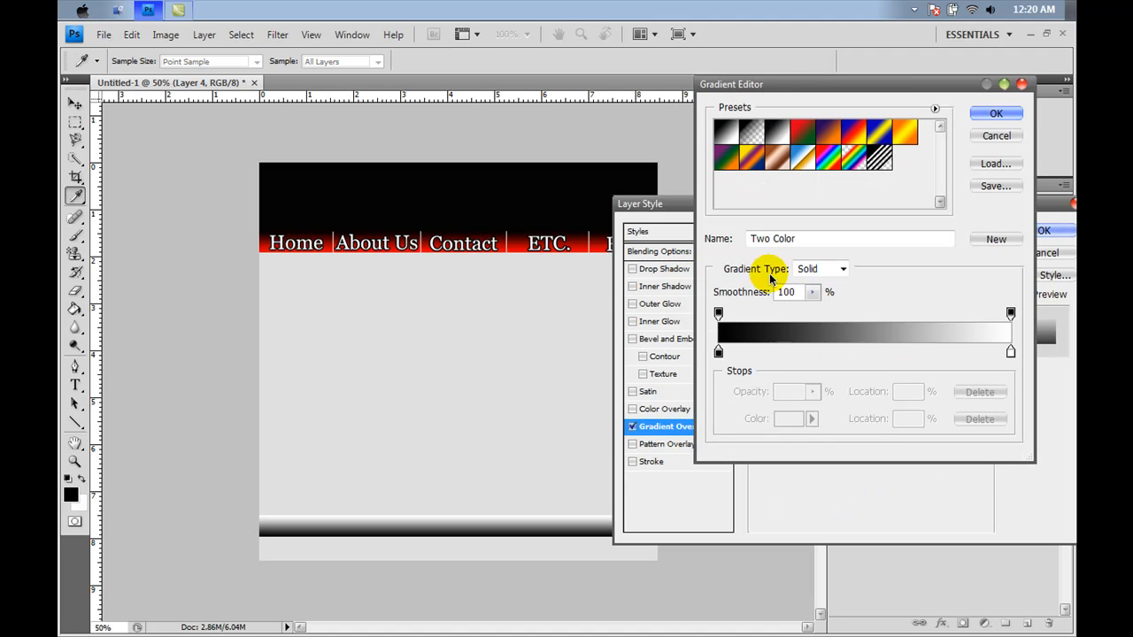
{"action": "left_click", "coordinate": [1010, 353]}
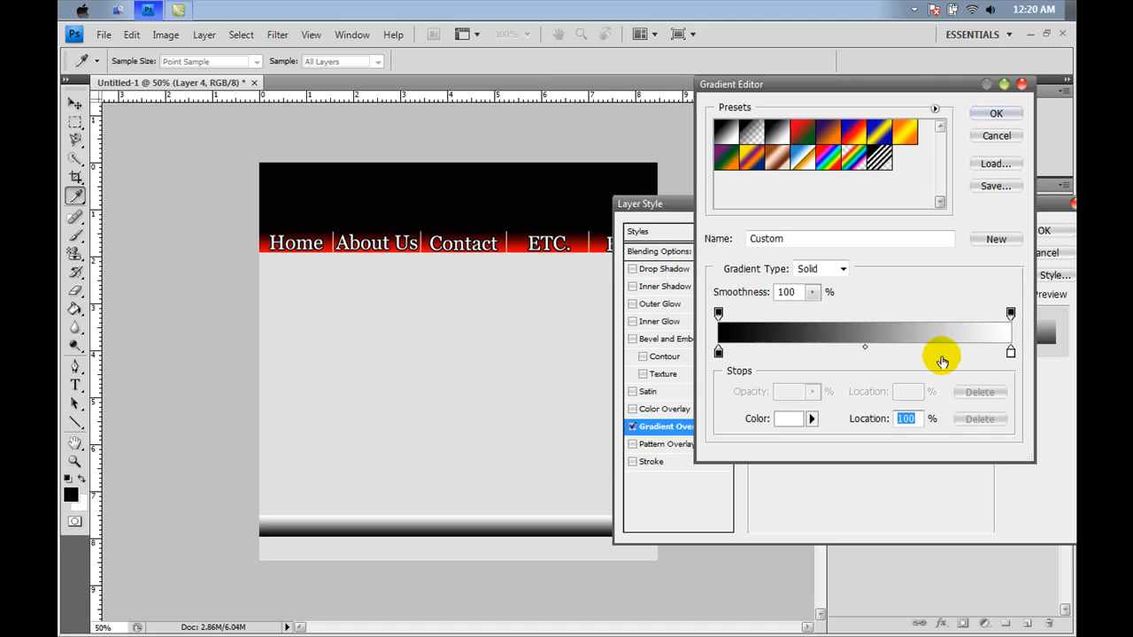
{"action": "left_click", "coordinate": [789, 418]}
{"action": "left_click", "coordinate": [792, 259]}
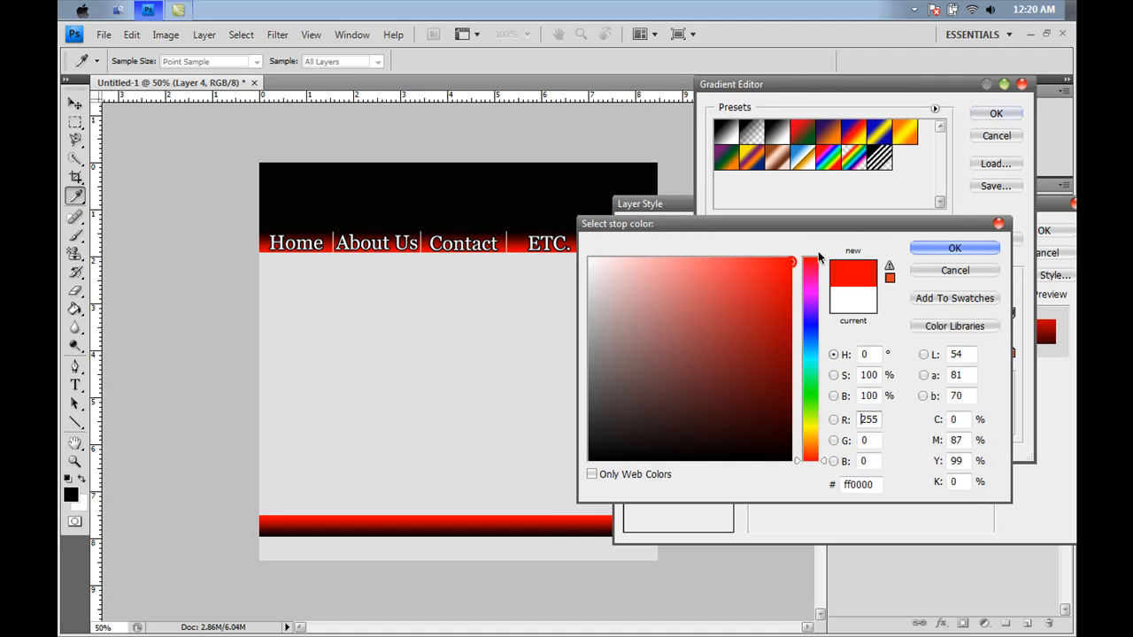
{"action": "left_click", "coordinate": [954, 248]}
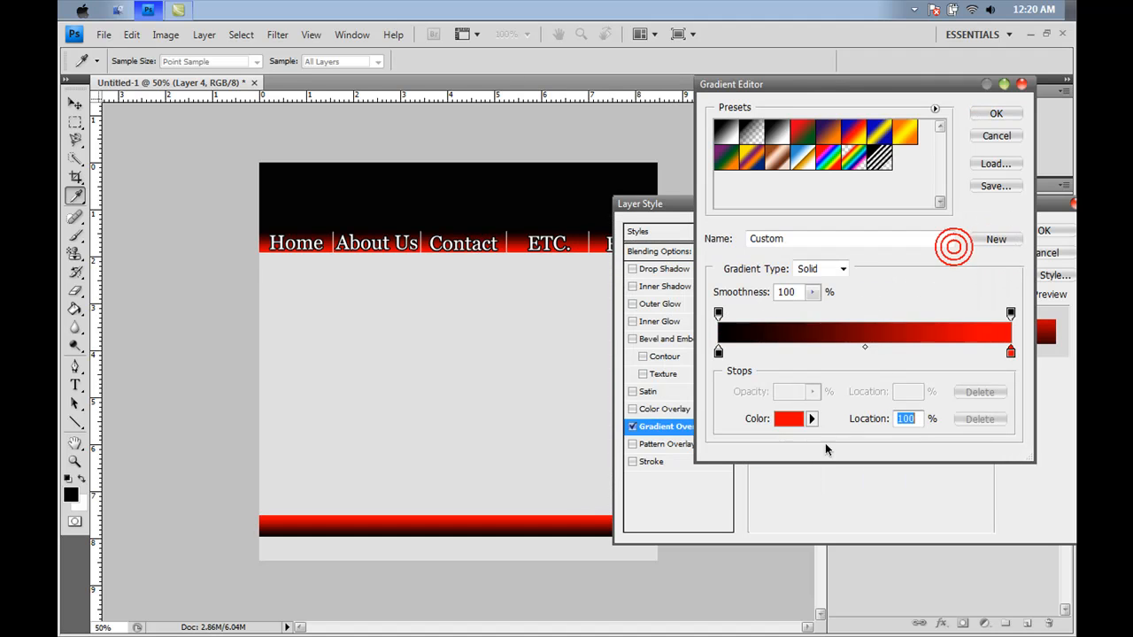
{"action": "left_click", "coordinate": [996, 114]}
Step: Set the Gradient Overlay's scale to 150% and apply the layer style to Layer 4
{"action": "left_click_drag", "start_coordinate": [870, 358], "coordinate": [929, 363]}
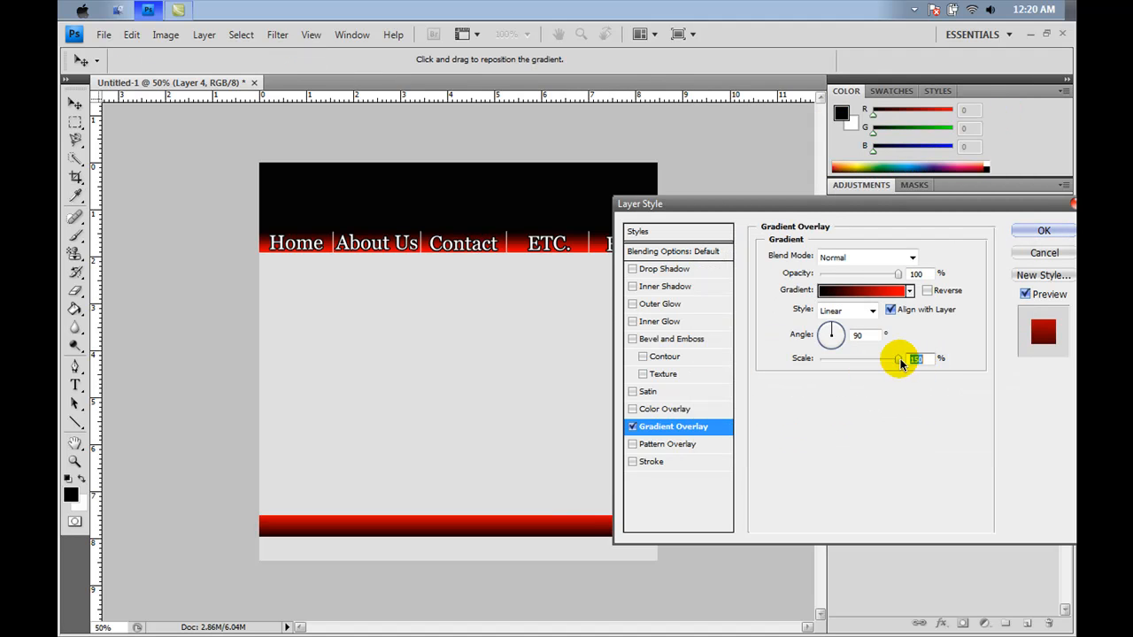
{"action": "left_click", "coordinate": [1044, 231]}
{"action": "key", "text": "g"}
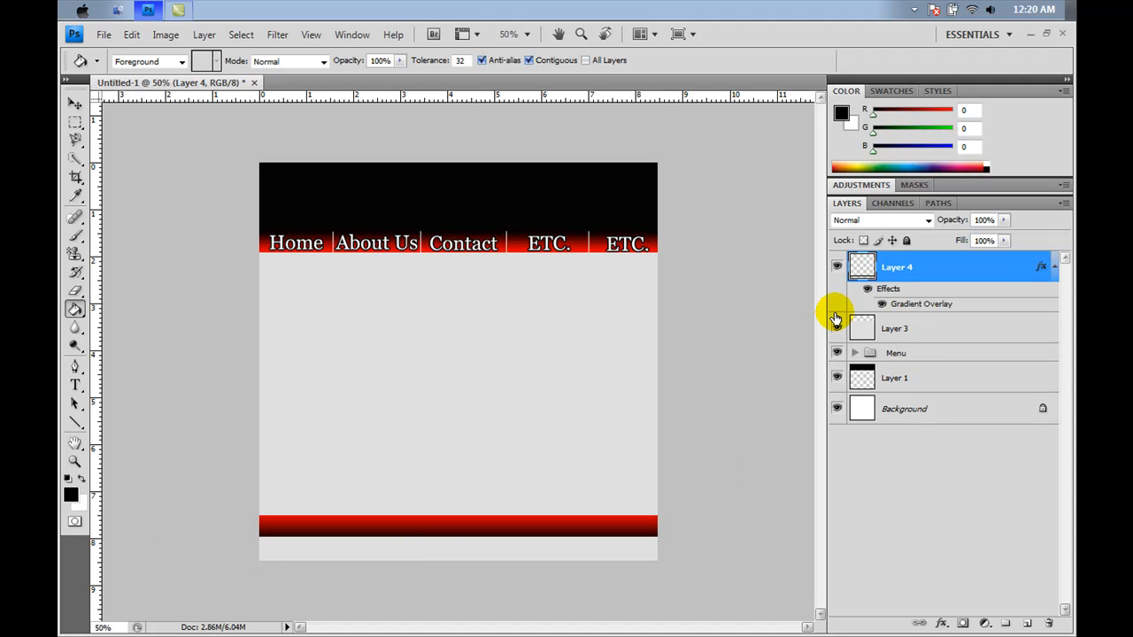
Step: Nudge the gradient footer strip on Layer 4 down closer to the canvas's lower edge with the Move tool
{"action": "left_click", "coordinate": [76, 102]}
{"action": "key", "text": "Down"}
{"action": "key", "text": "Down"}
{"action": "key", "text": "Down"}
{"action": "key", "text": "Down"}
{"action": "key", "text": "Down"}
{"action": "key", "text": "Down"}
{"action": "key", "text": "Down"}
{"action": "key", "text": "Down"}
{"action": "key", "text": "Down"}
{"action": "key", "text": "Down"}
{"action": "key", "text": "Down"}
{"action": "key", "text": "Down"}
{"action": "key", "text": "Down"}
{"action": "key", "text": "Down"}
{"action": "key", "text": "Down"}
{"action": "key", "text": "Down"}
{"action": "key", "text": "Down"}
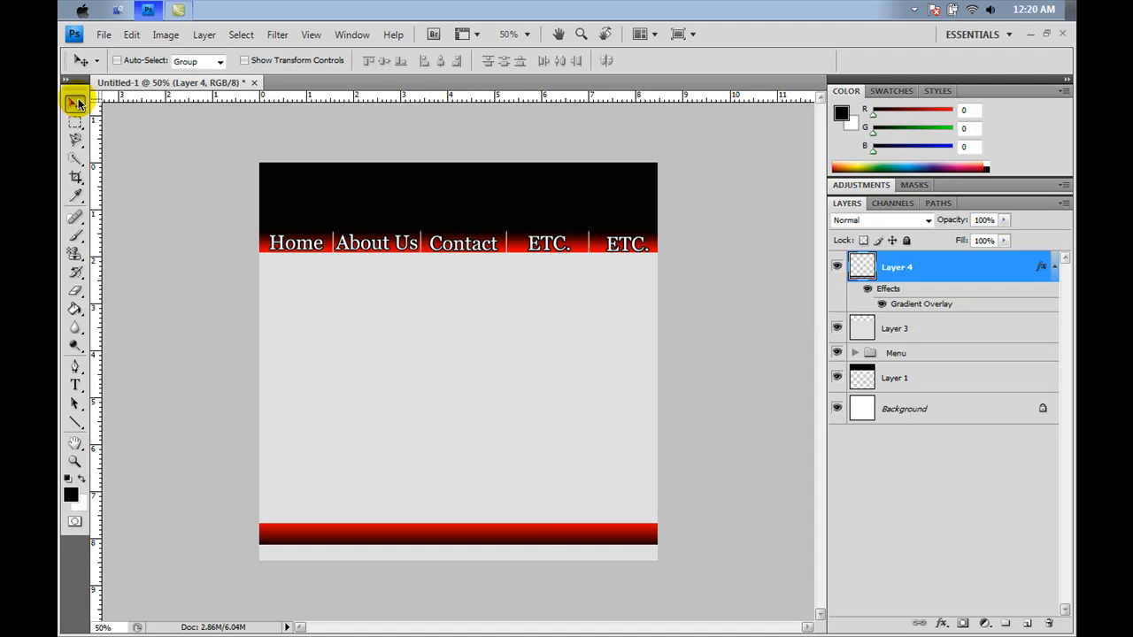
{"action": "key", "text": "Down"}
{"action": "key", "text": "Down"}
{"action": "key", "text": "Down"}
{"action": "key", "text": "Down"}
{"action": "key", "text": "Down"}
{"action": "key", "text": "Down"}
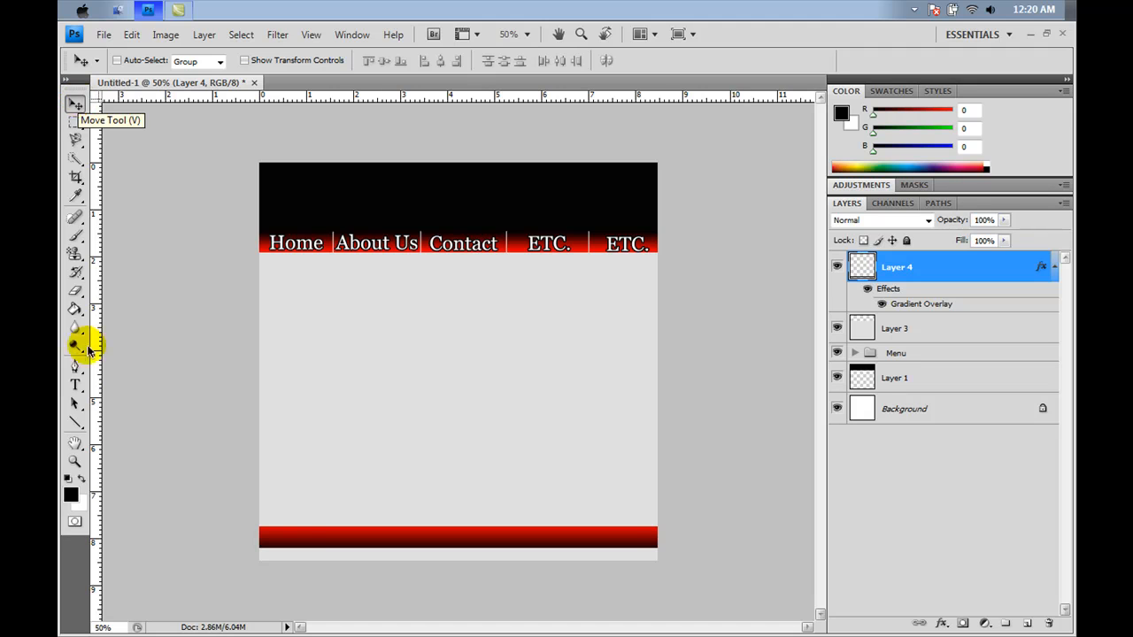
Step: Add a centred text box over the gradient footer strip reading "Copyright 2011" in white 12 pt Georgia
{"action": "left_click", "coordinate": [73, 384]}
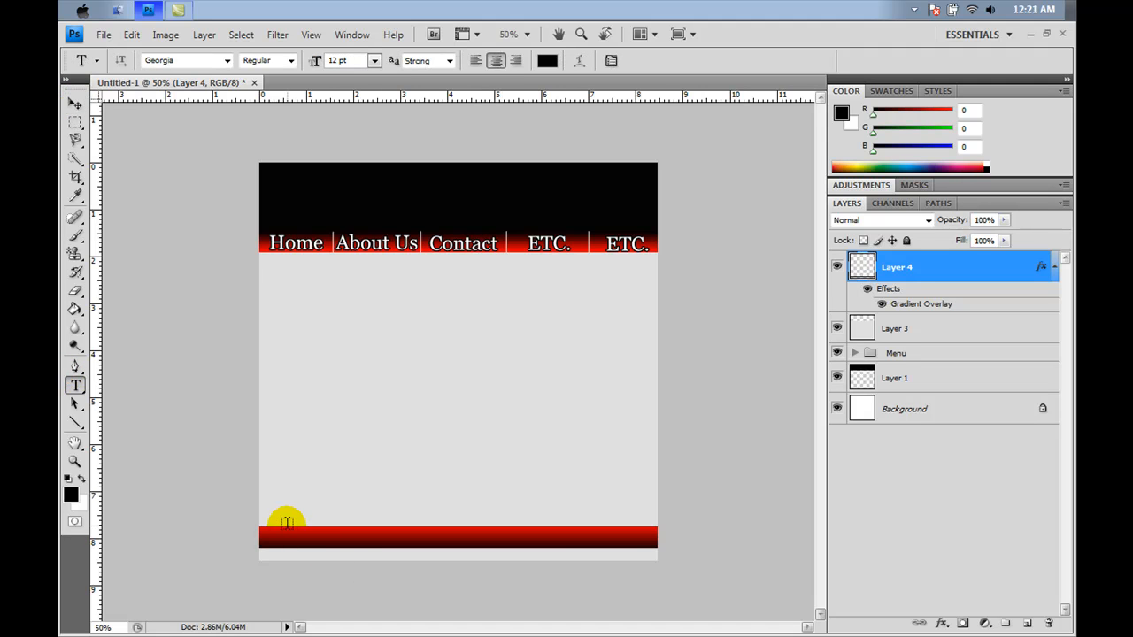
{"action": "left_click_drag", "start_coordinate": [352, 550], "coordinate": [628, 548]}
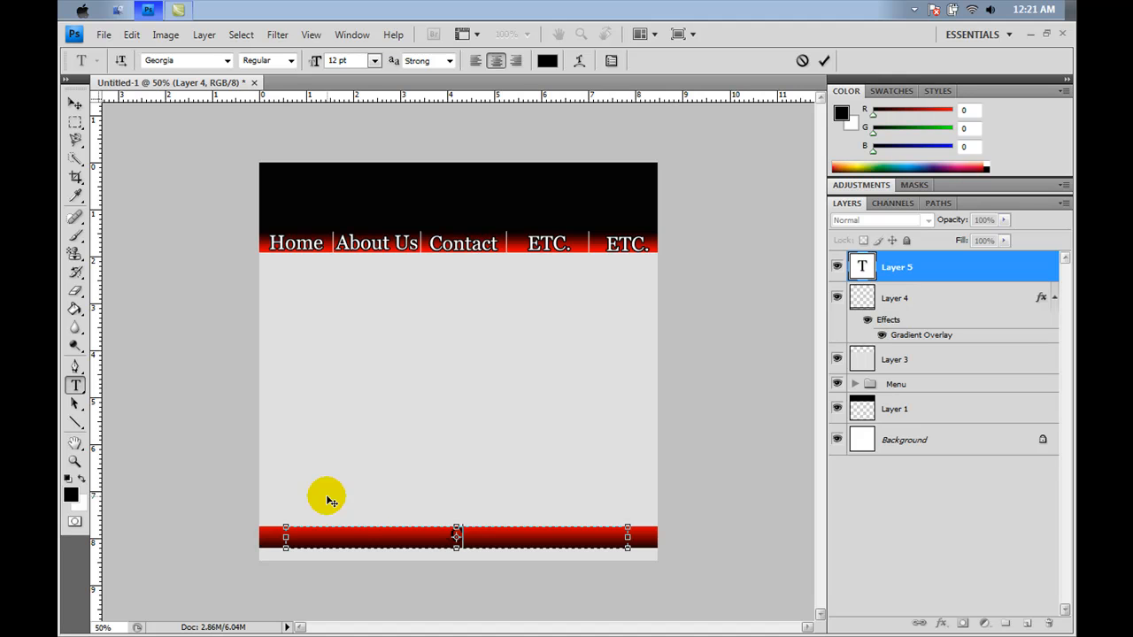
{"action": "left_click", "coordinate": [549, 61]}
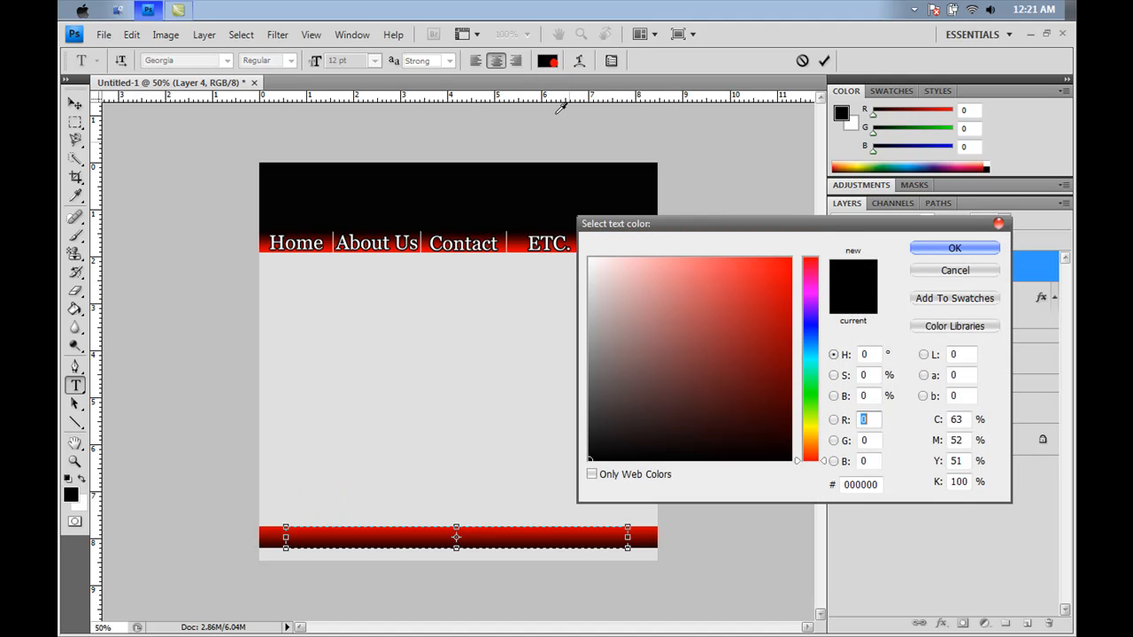
{"action": "left_click", "coordinate": [589, 259]}
{"action": "left_click", "coordinate": [945, 247]}
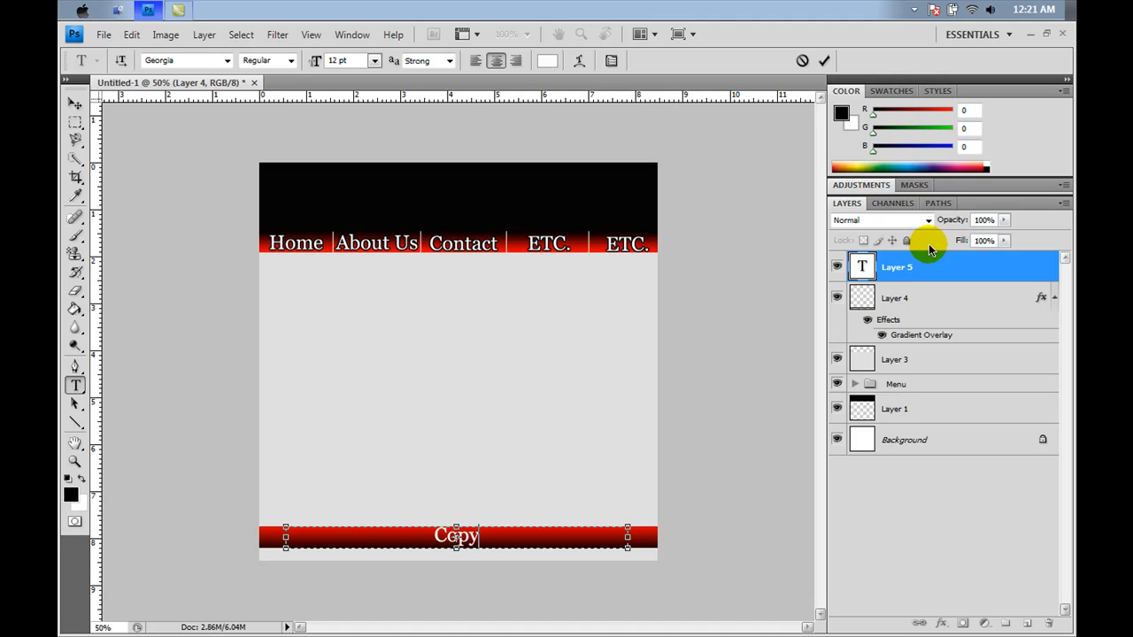
{"action": "type", "text": "ht"}
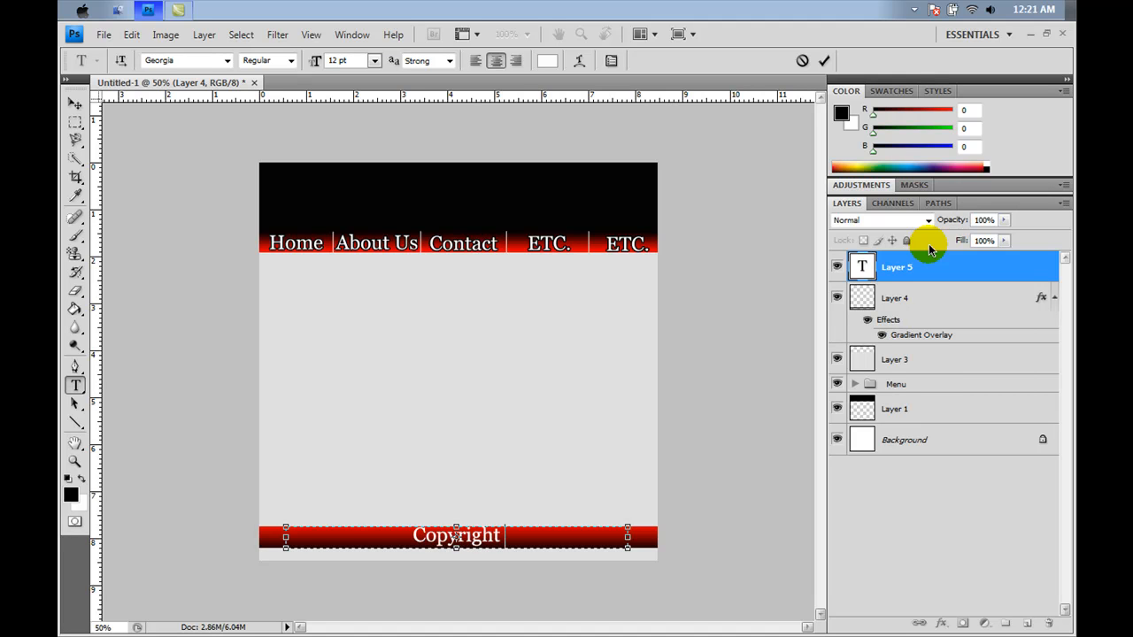
{"action": "type", "text": " 2011"}
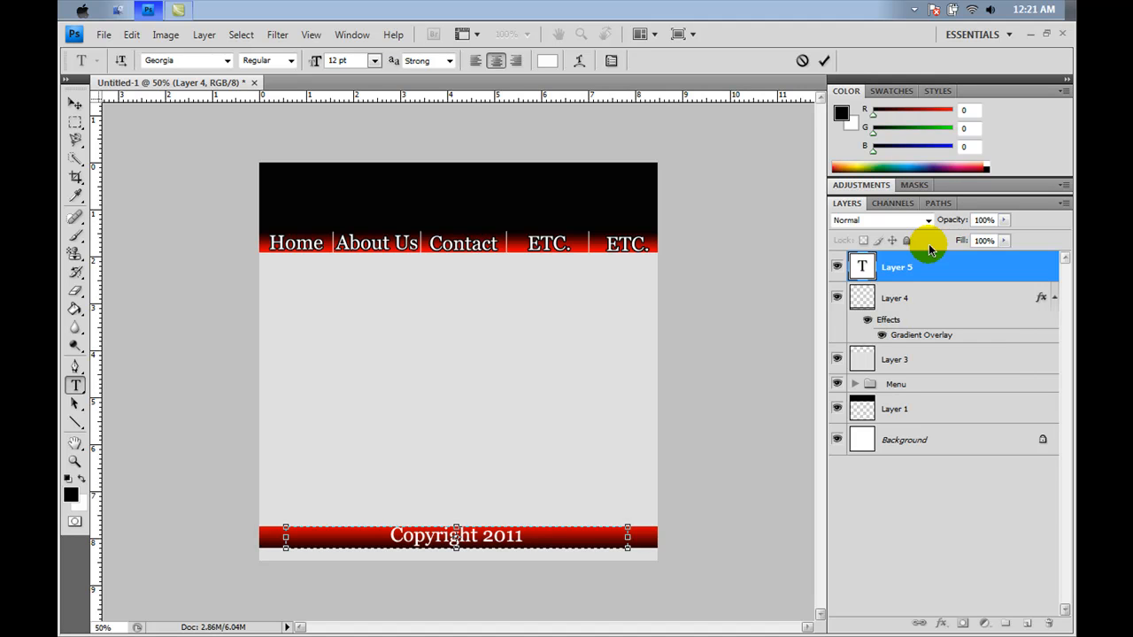
{"action": "left_click", "coordinate": [73, 103]}
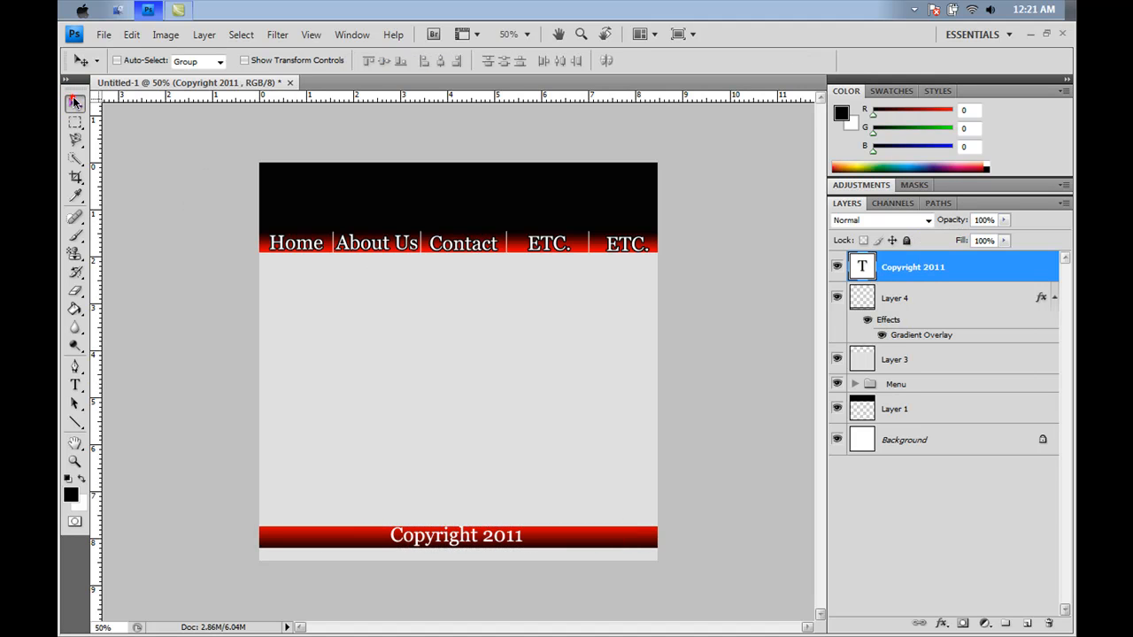
Step: Add a Stroke effect to the Copyright 2011 text layer and nudge the text down slightly within the footer strip
{"action": "double_click", "coordinate": [1047, 273]}
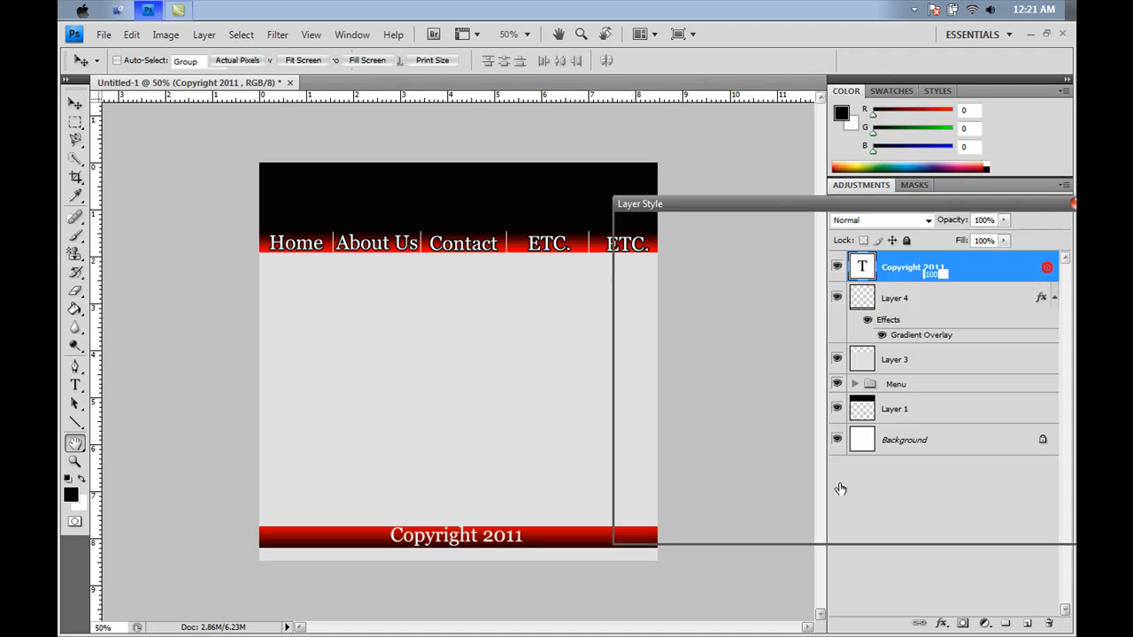
{"action": "left_click", "coordinate": [632, 462]}
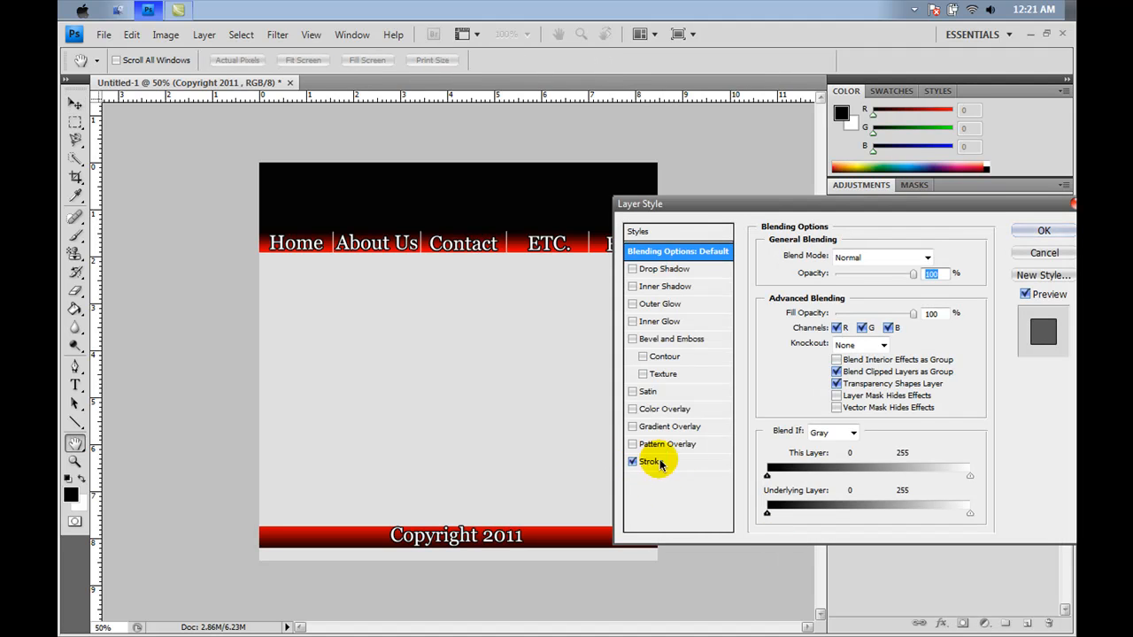
{"action": "left_click", "coordinate": [1043, 229]}
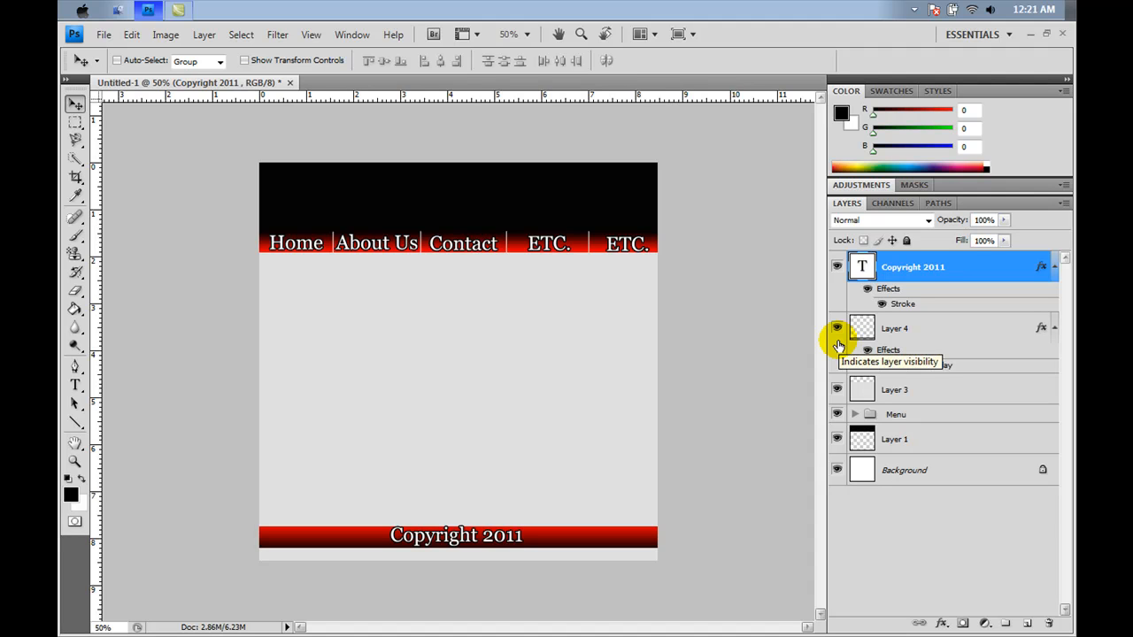
{"action": "key", "text": "Down"}
{"action": "key", "text": "Down"}
{"action": "key", "text": "Down"}
{"action": "key", "text": "Down"}
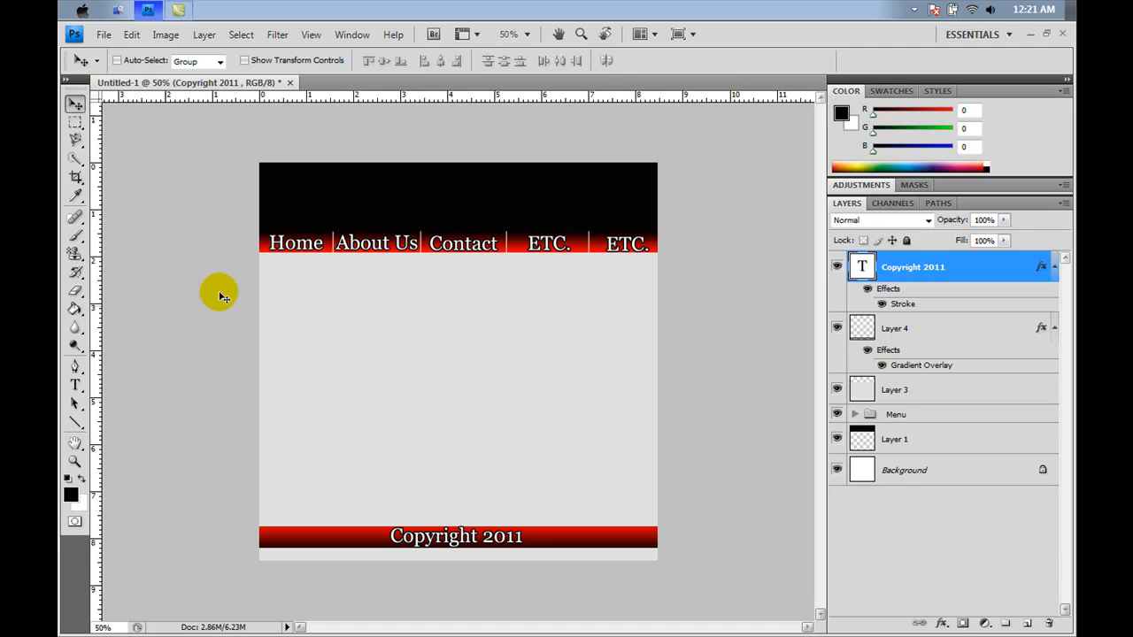
Step: Create a new layer and marquee a large content rectangle in the grey area, leaving room for a sidebar on its left
{"action": "left_click", "coordinate": [75, 385]}
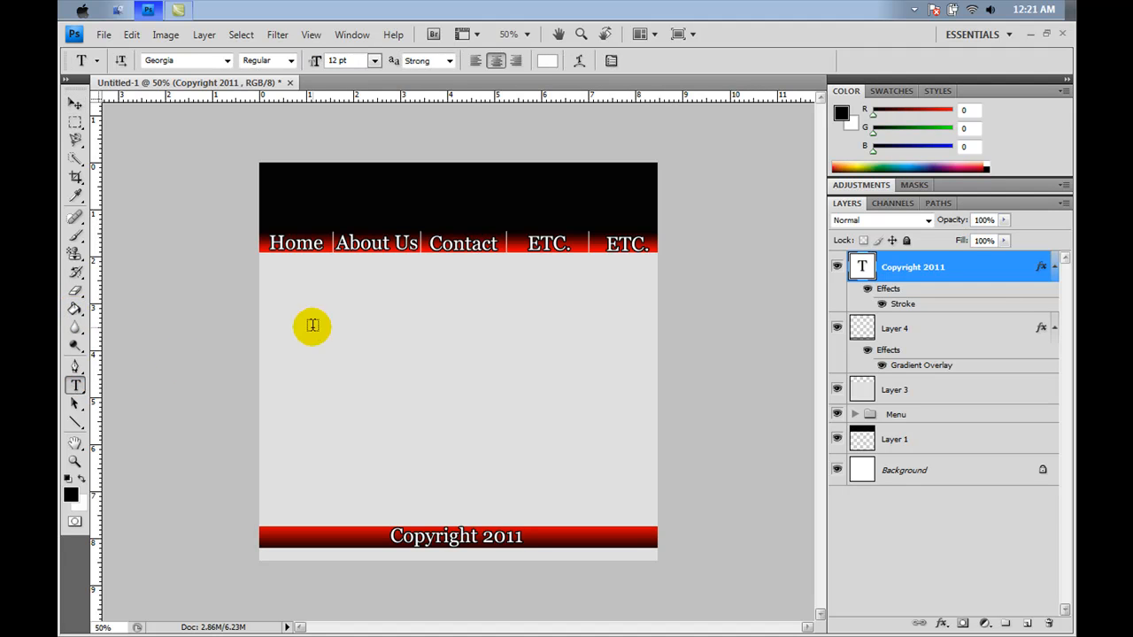
{"action": "left_click", "coordinate": [75, 120]}
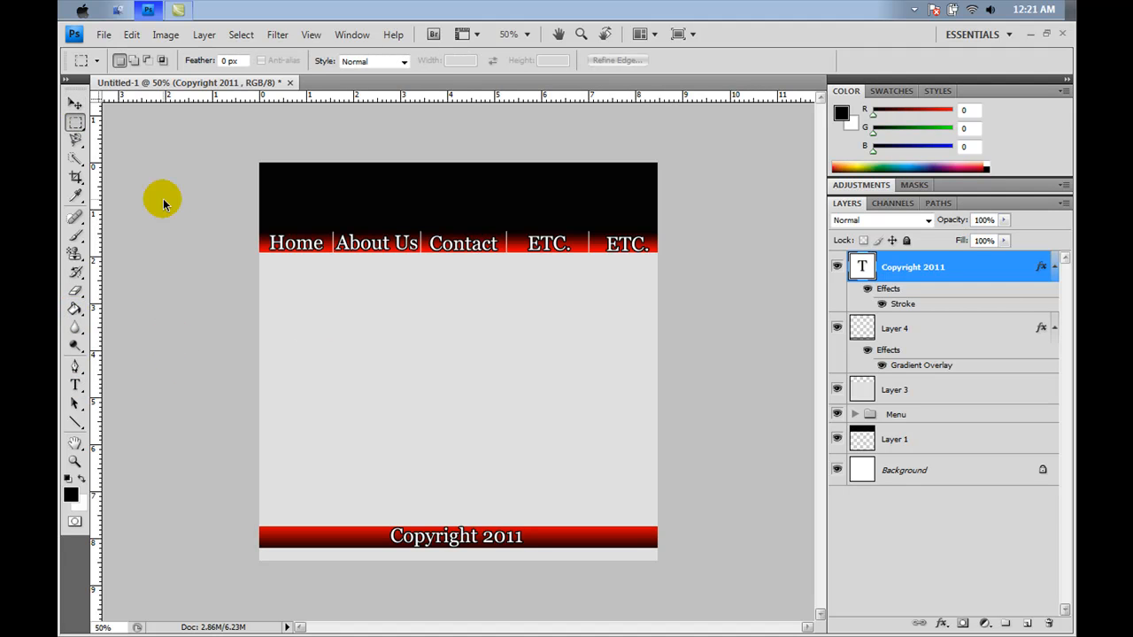
{"action": "key", "text": "ctrl+shift+n"}
{"action": "key", "text": "Return"}
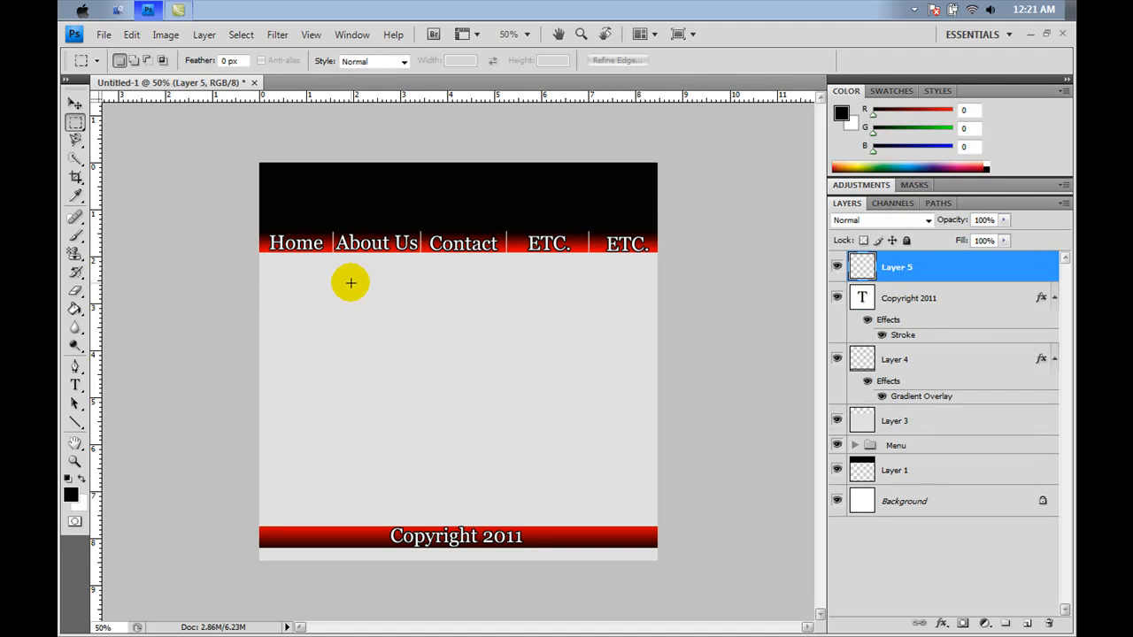
{"action": "left_click_drag", "start_coordinate": [395, 471], "coordinate": [650, 489]}
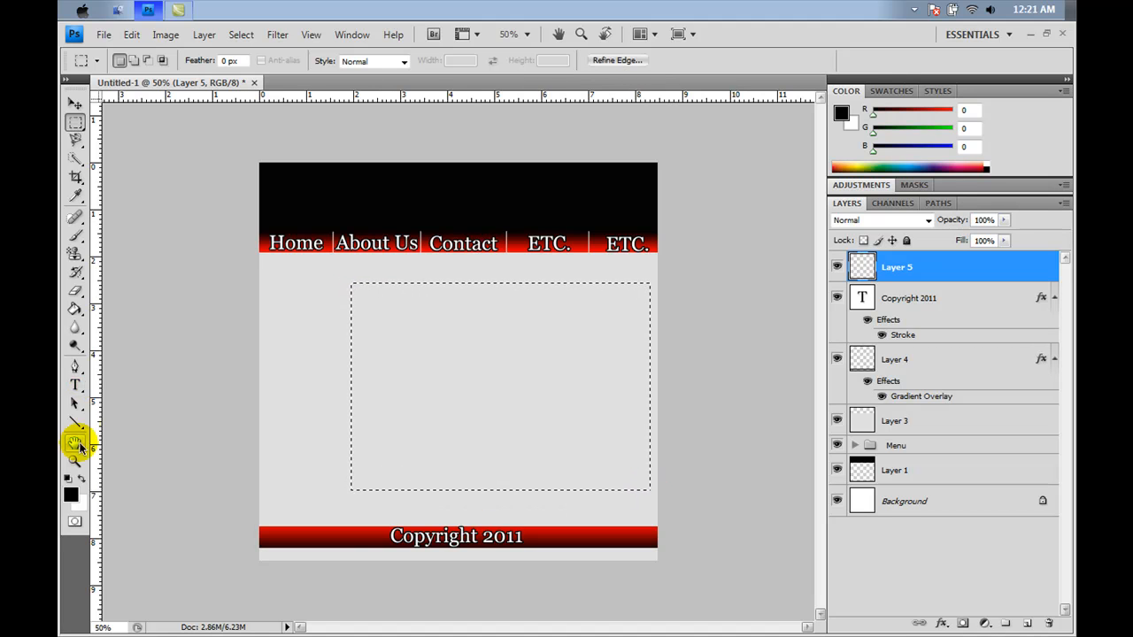
Step: Fill the content rectangle on Layer 5 with near-white #fdfefe using the Paint Bucket and clear the selection
{"action": "left_click", "coordinate": [76, 294]}
{"action": "left_click", "coordinate": [75, 309]}
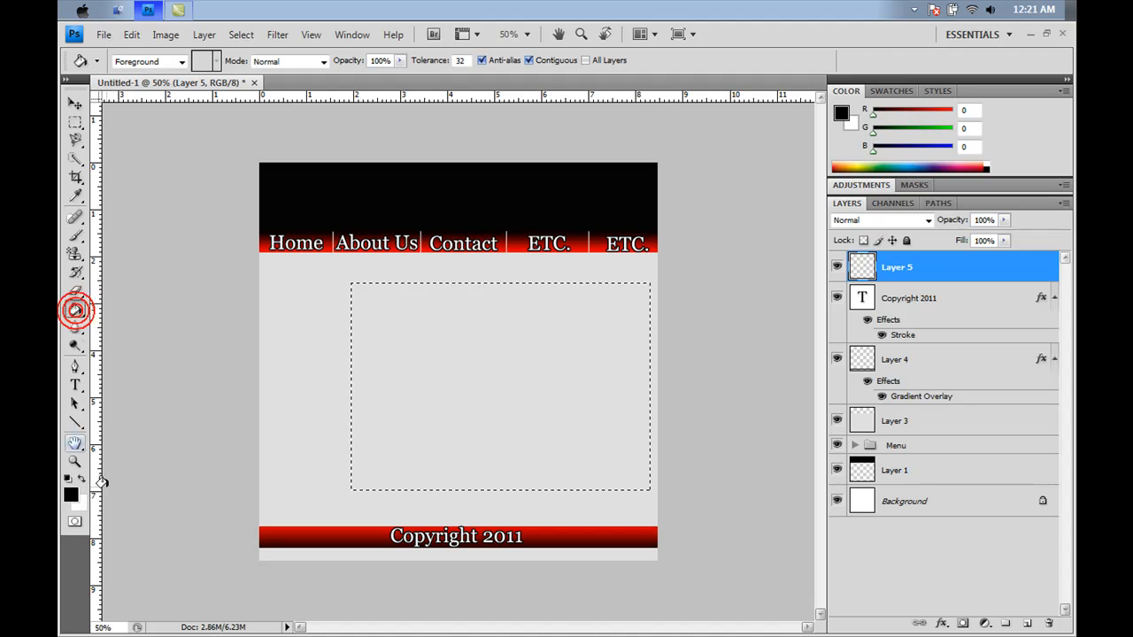
{"action": "left_click", "coordinate": [69, 497]}
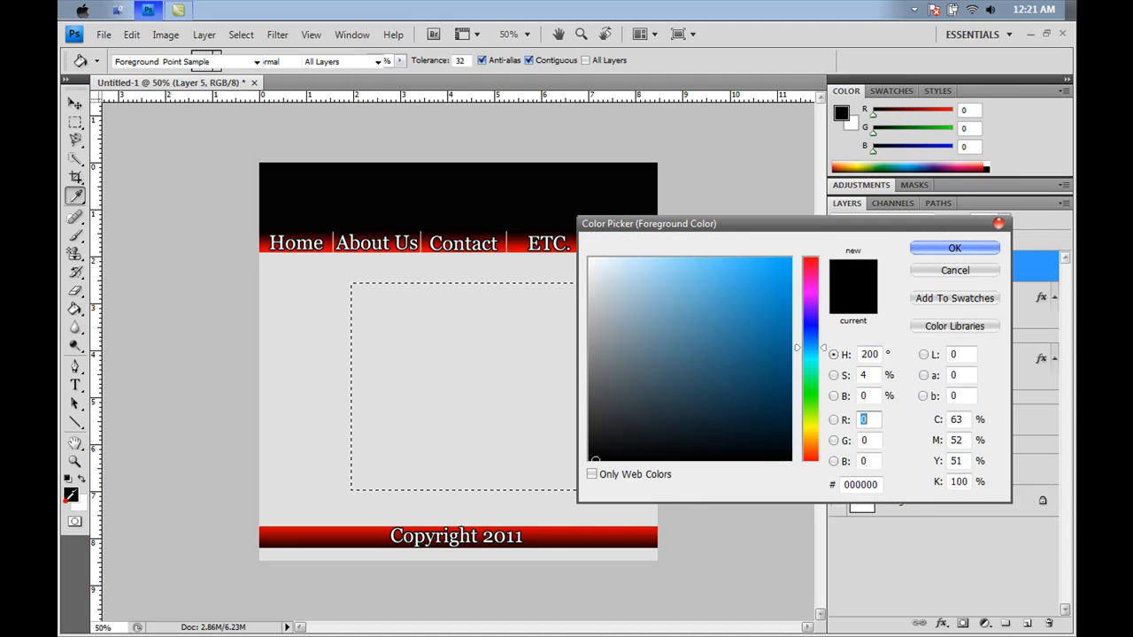
{"action": "left_click", "coordinate": [590, 259]}
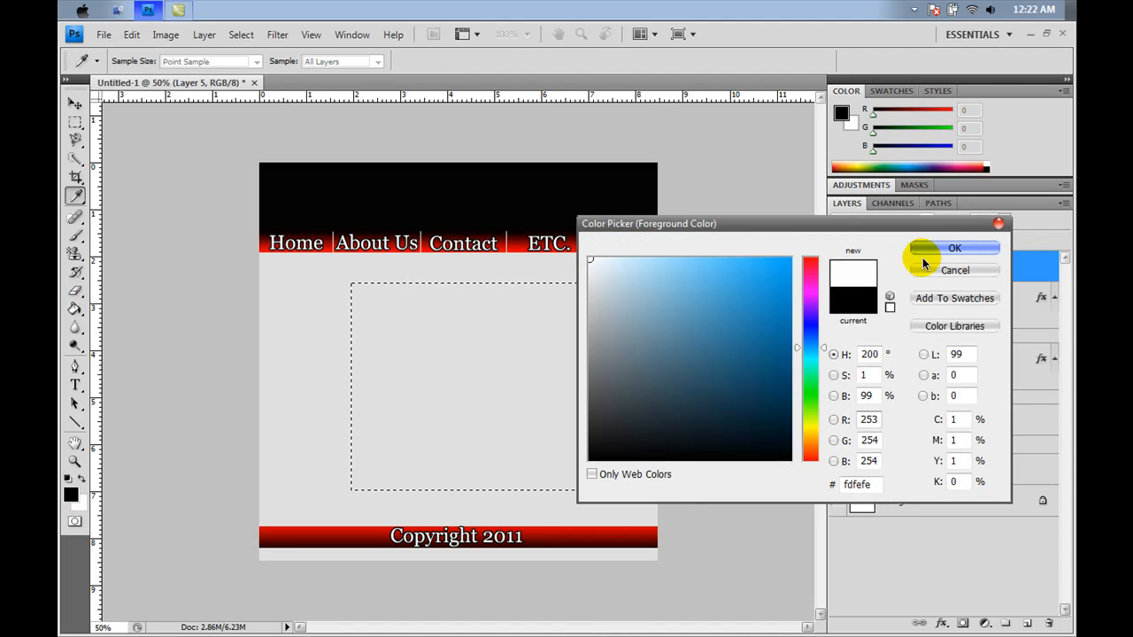
{"action": "left_click", "coordinate": [954, 247]}
{"action": "left_click", "coordinate": [515, 327]}
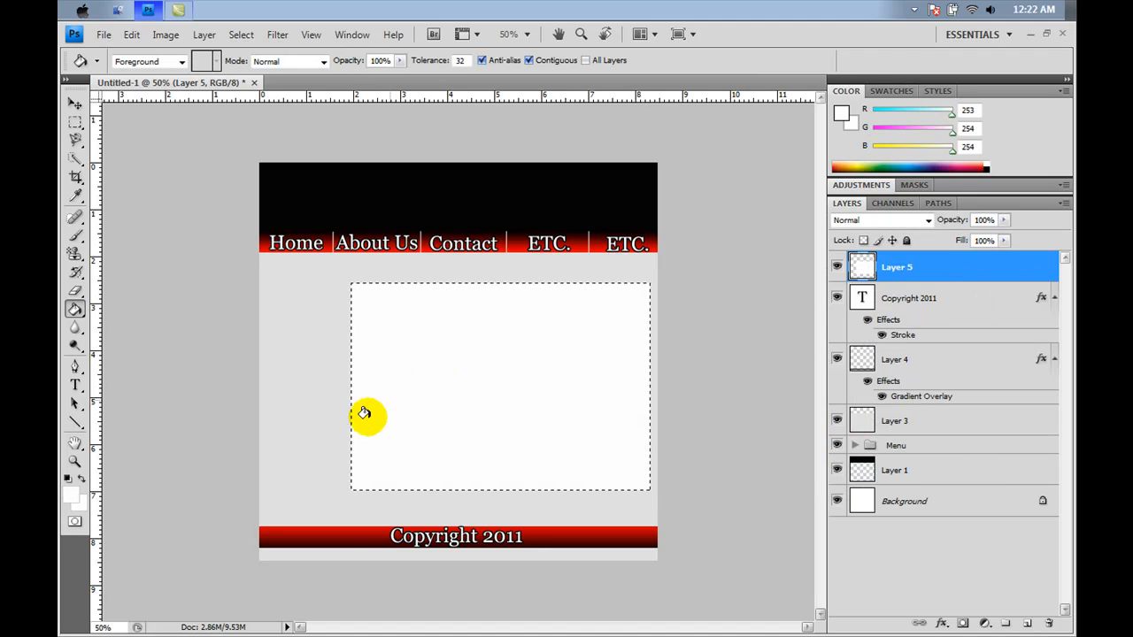
{"action": "left_click", "coordinate": [74, 125]}
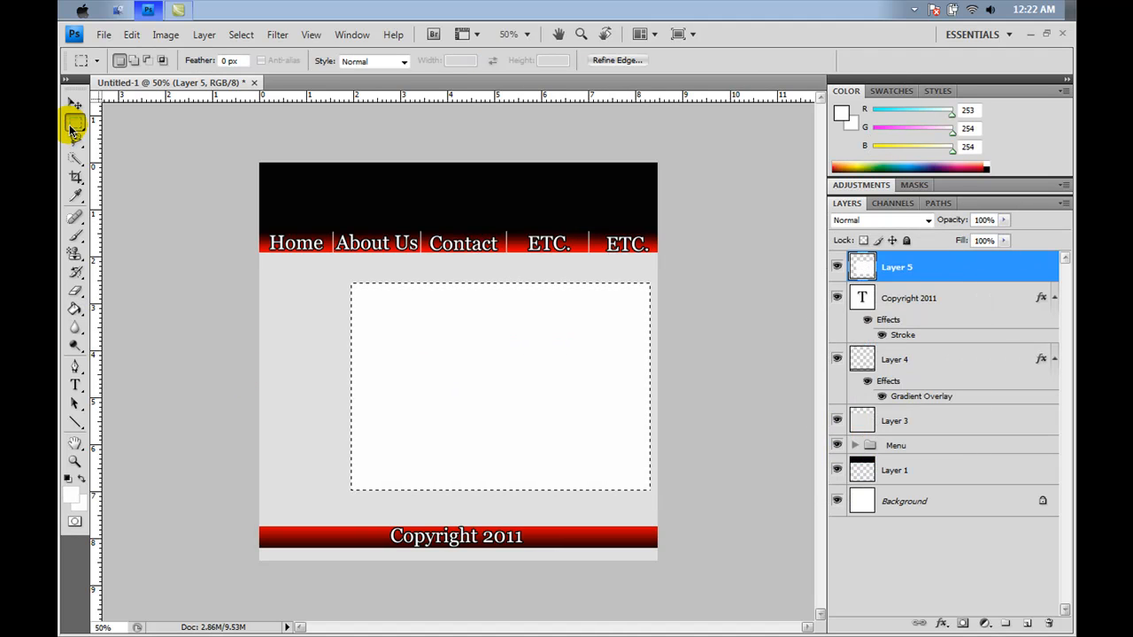
{"action": "key", "text": "ctrl+d"}
Step: On a new layer, create a narrow sidebar rectangle beside the content box, matching its height and filled with the same near-white
{"action": "key", "text": "ctrl+shift+n"}
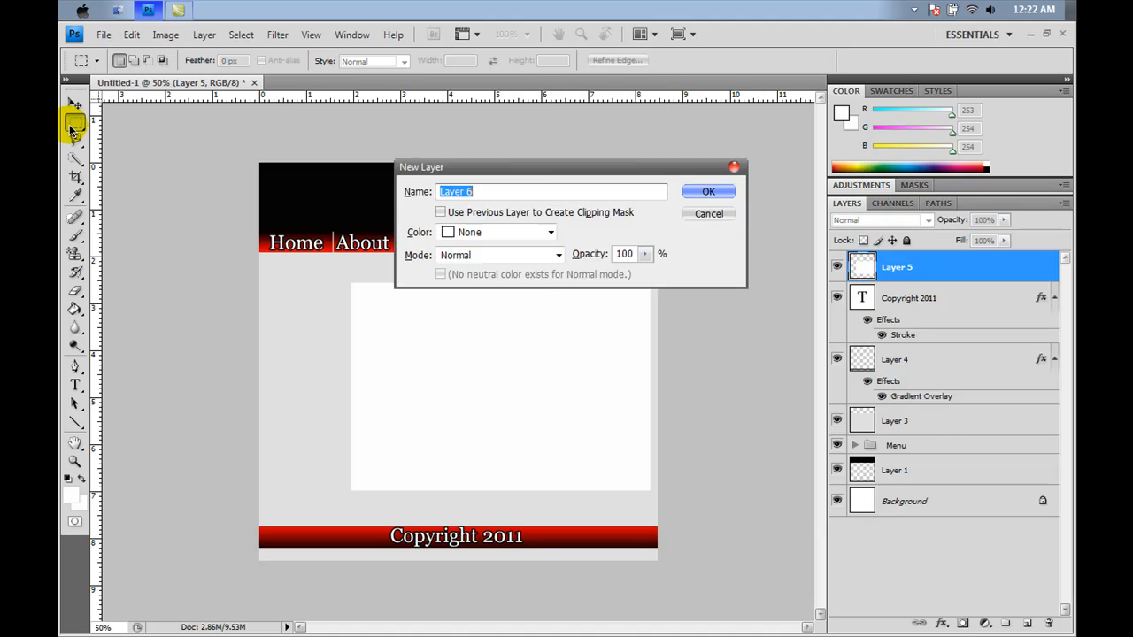
{"action": "key", "text": "Return"}
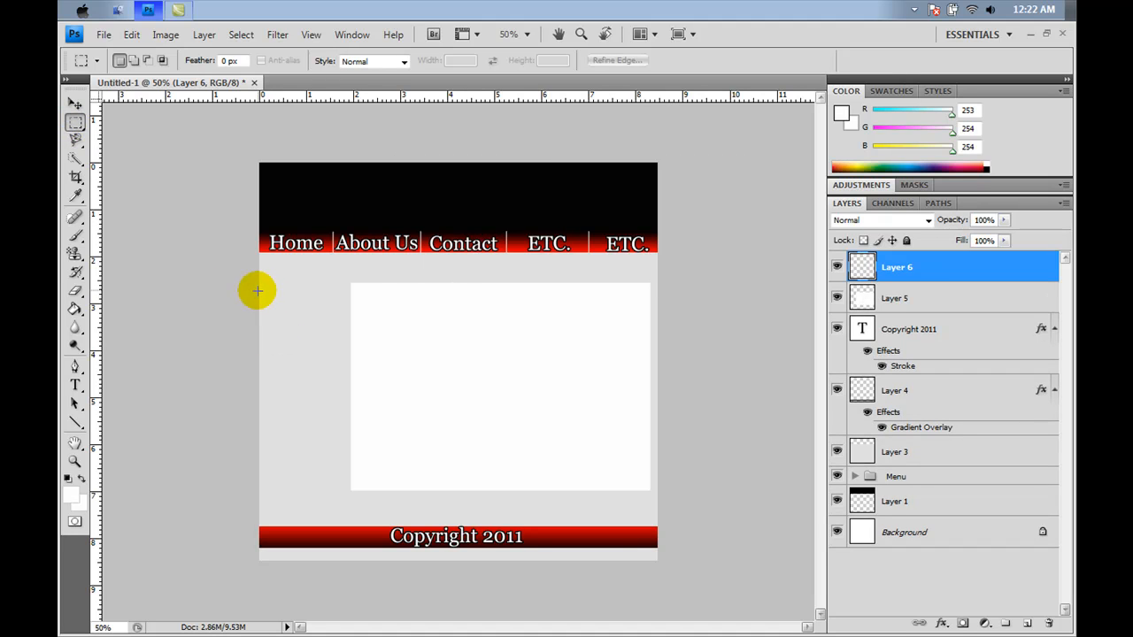
{"action": "left_click_drag", "start_coordinate": [264, 284], "coordinate": [265, 311]}
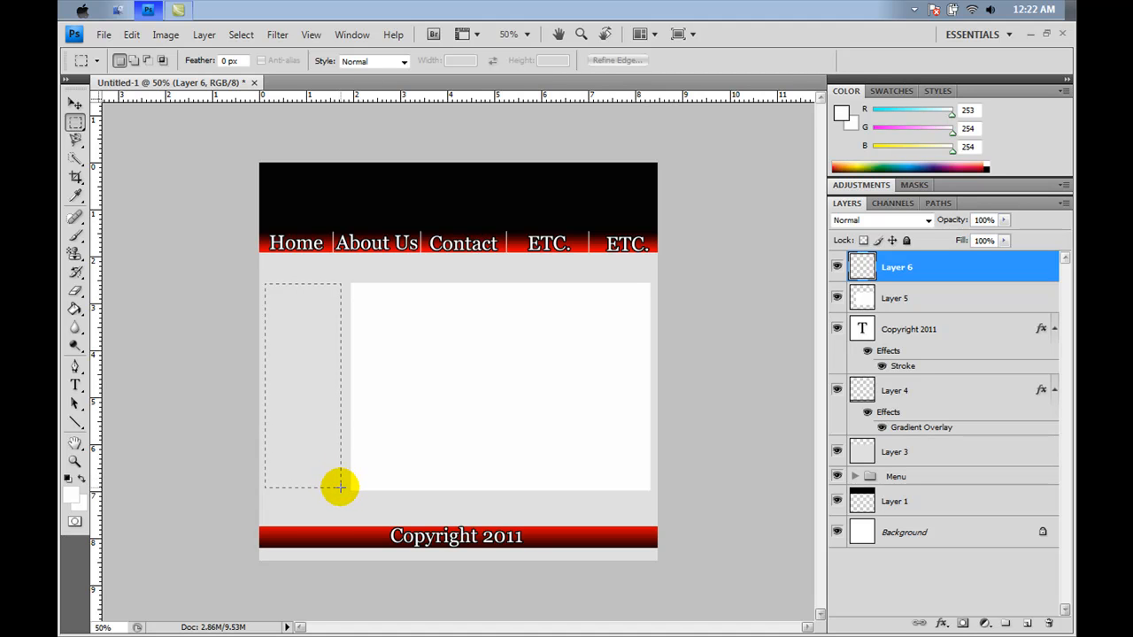
{"action": "left_click_drag", "start_coordinate": [340, 488], "coordinate": [340, 488]}
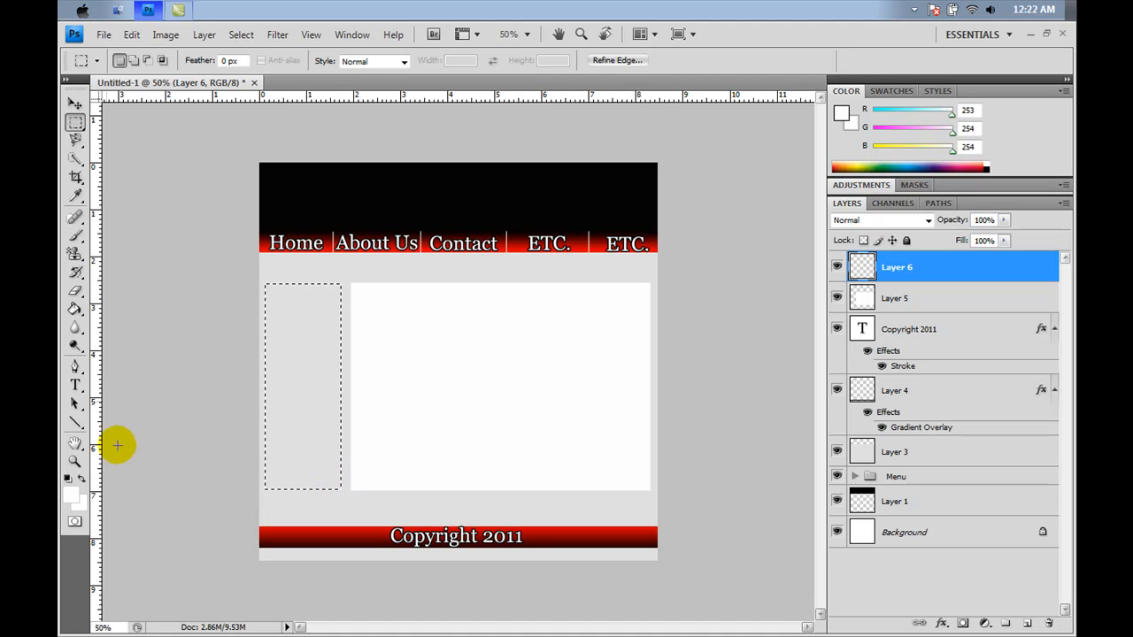
{"action": "left_click", "coordinate": [73, 310]}
{"action": "left_click", "coordinate": [296, 358]}
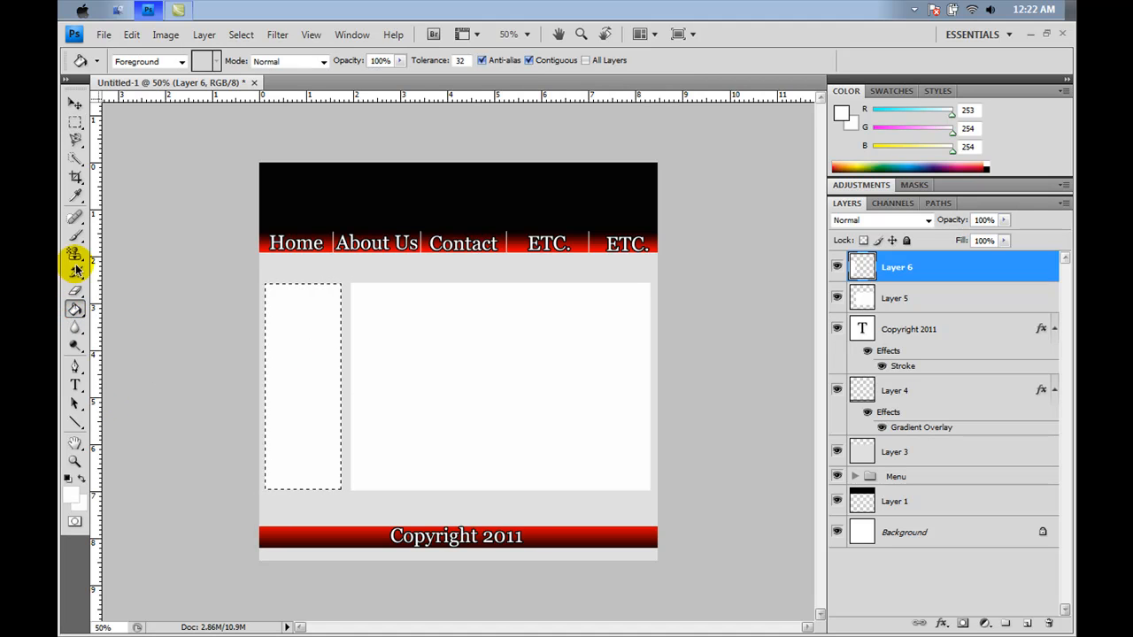
{"action": "left_click", "coordinate": [73, 105]}
{"action": "key", "text": "ctrl+d"}
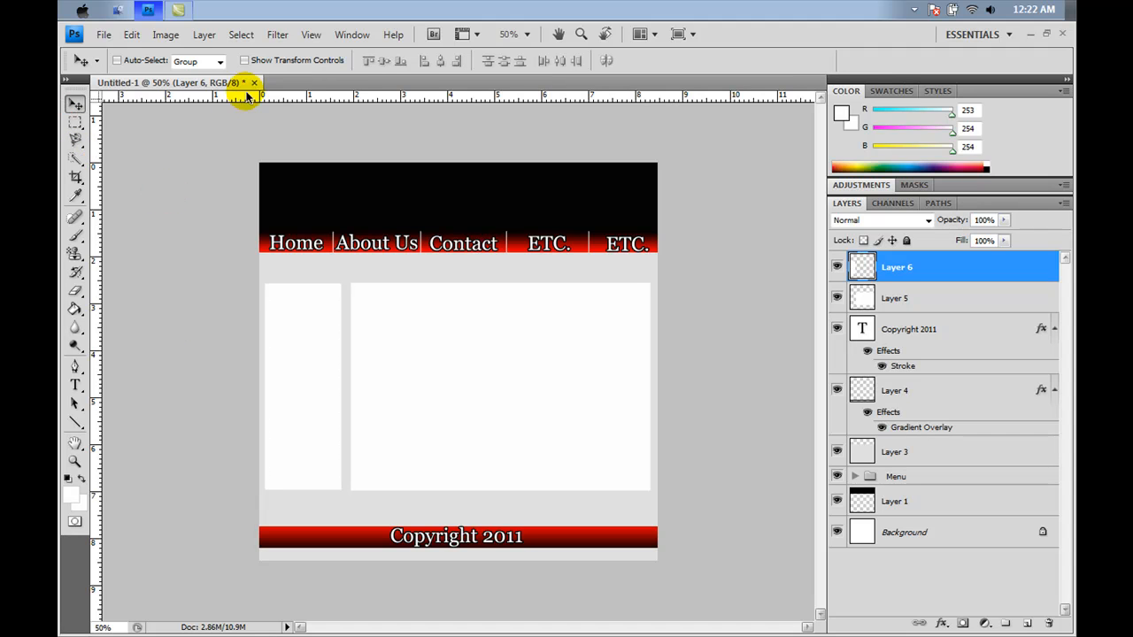
Step: Open the solar image from the Project Images folder
{"action": "left_click", "coordinate": [101, 35]}
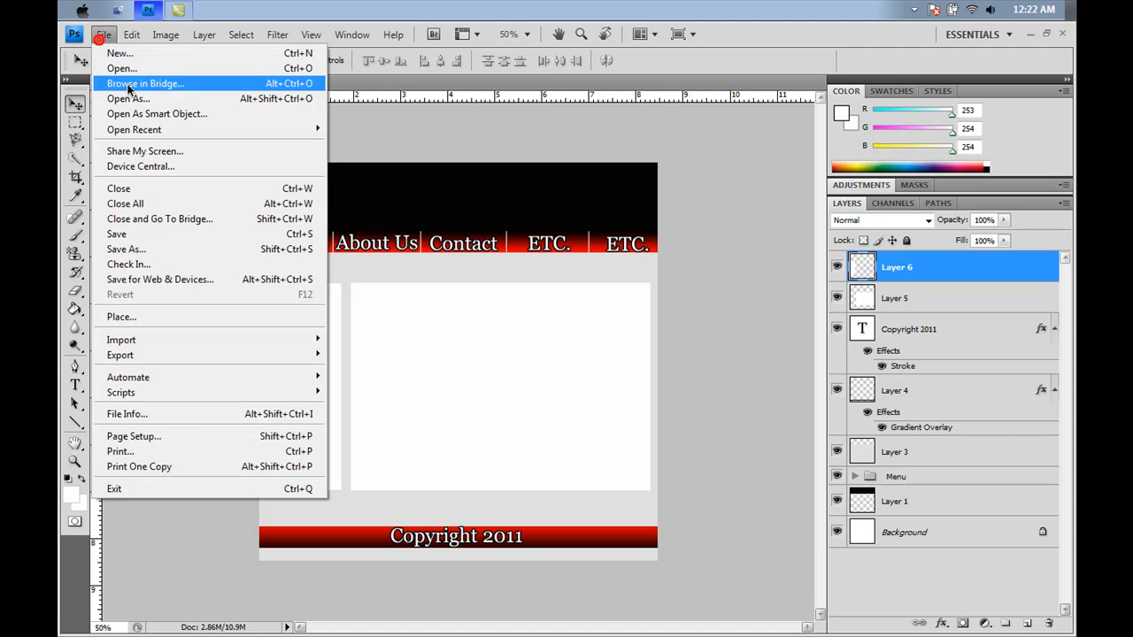
{"action": "left_click", "coordinate": [131, 71]}
{"action": "left_click", "coordinate": [471, 187]}
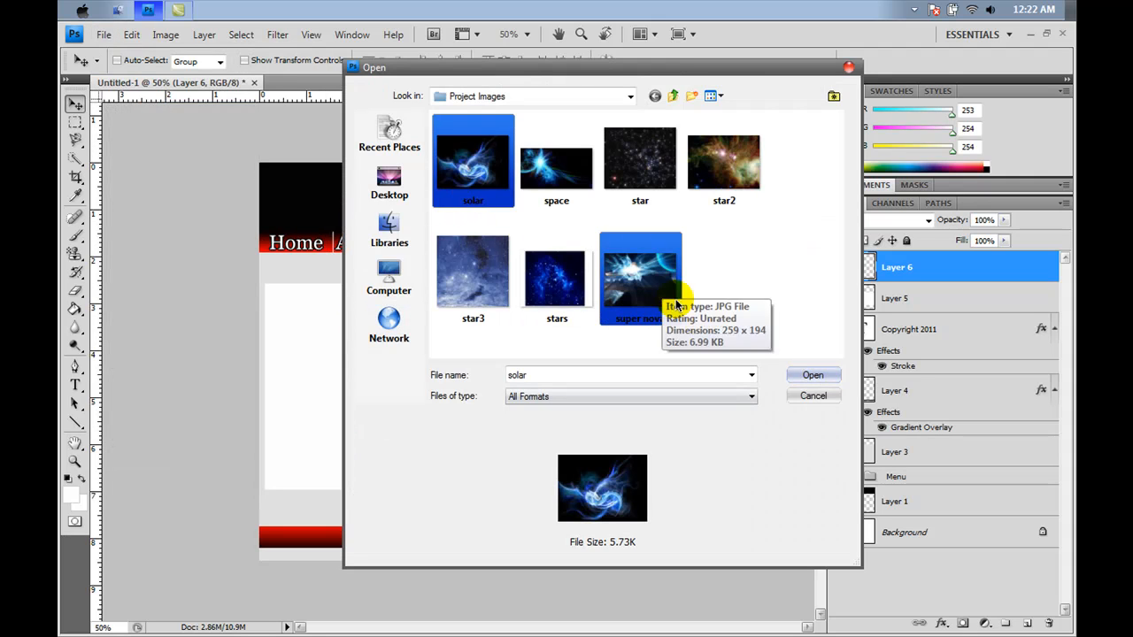
{"action": "left_click", "coordinate": [812, 377]}
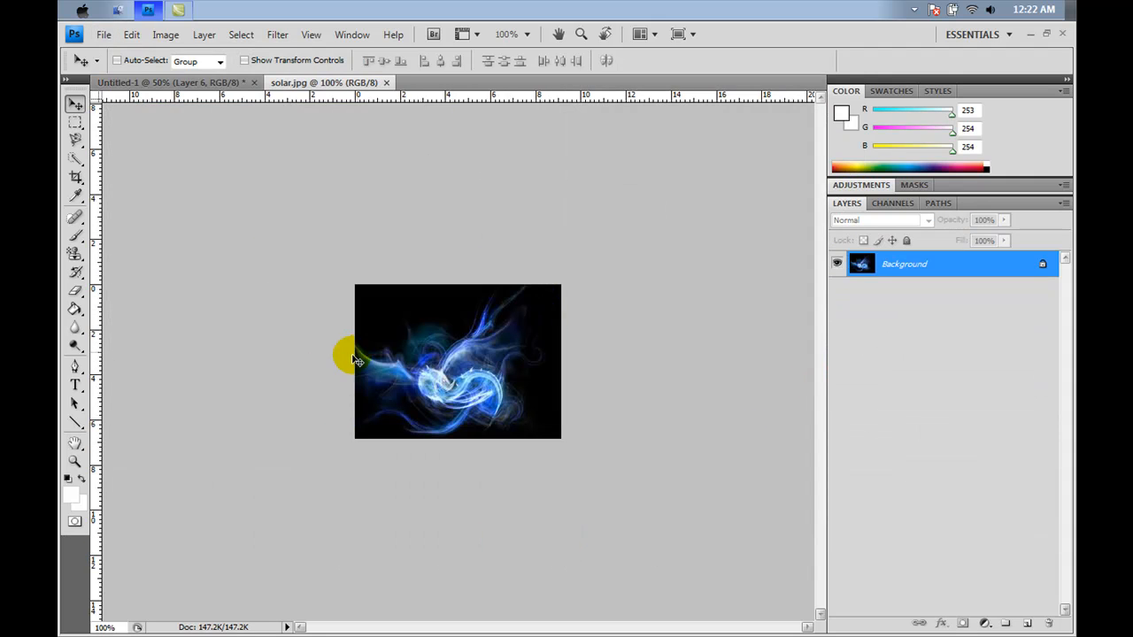
Step: Copy the entire solar.jpg image and paste it into the Untitled-1 website layout
{"action": "left_click", "coordinate": [76, 120]}
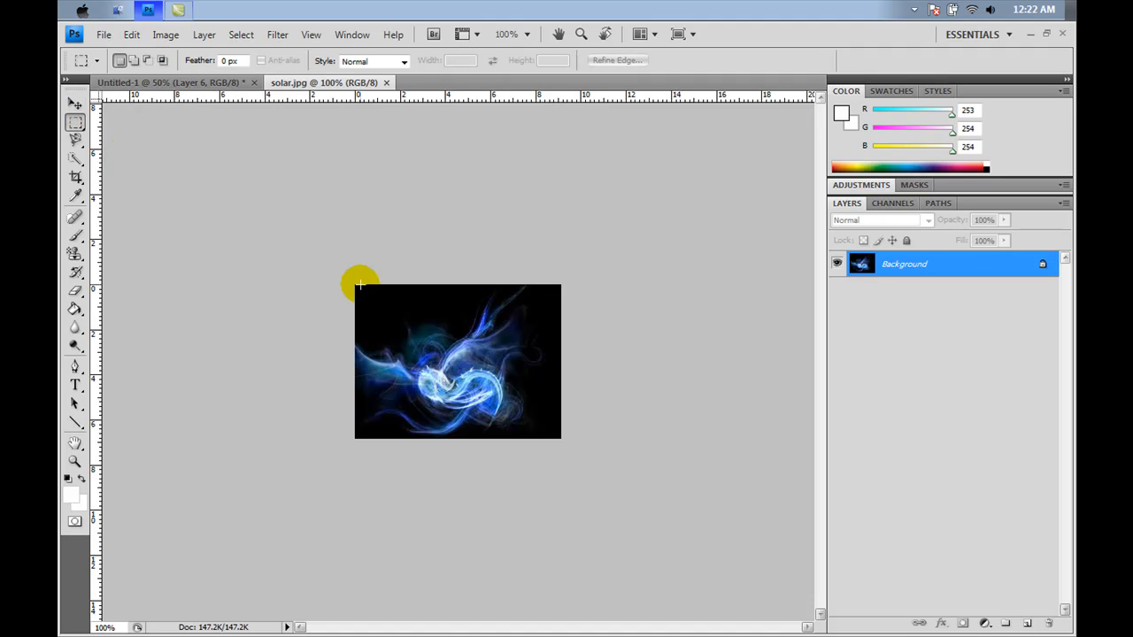
{"action": "left_click_drag", "start_coordinate": [355, 285], "coordinate": [578, 440]}
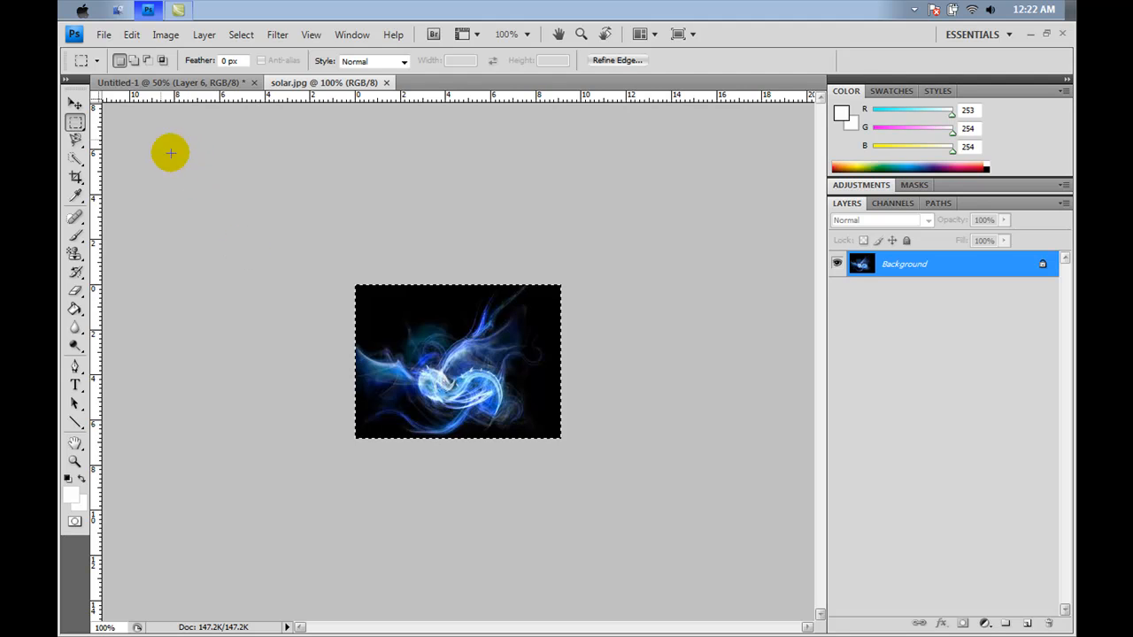
{"action": "left_click", "coordinate": [133, 82]}
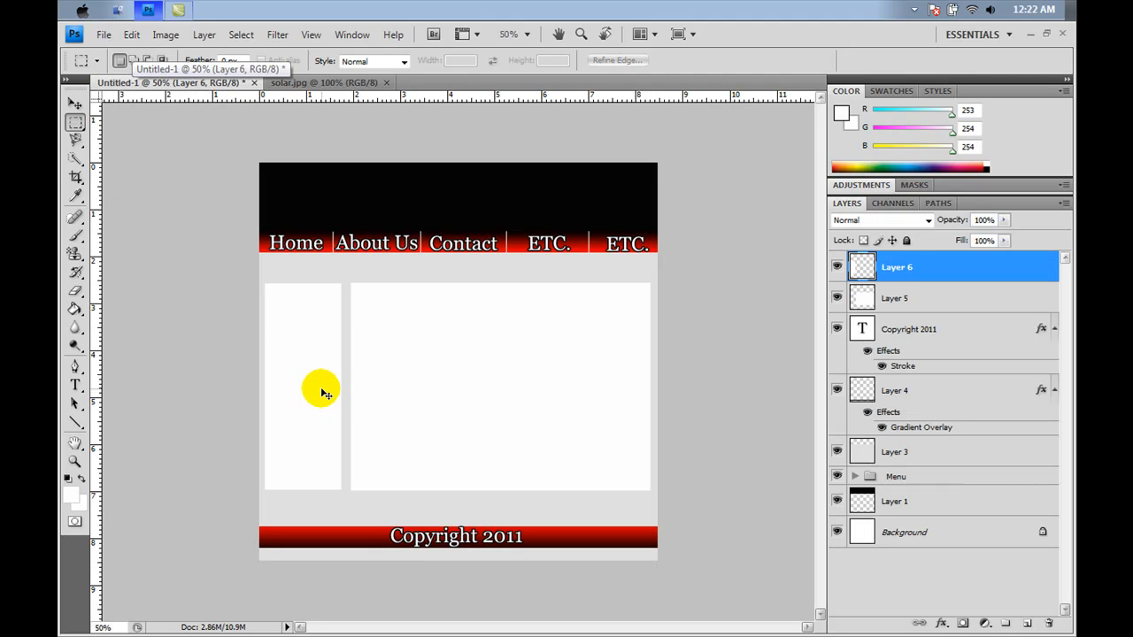
{"action": "key", "text": "ctrl+v"}
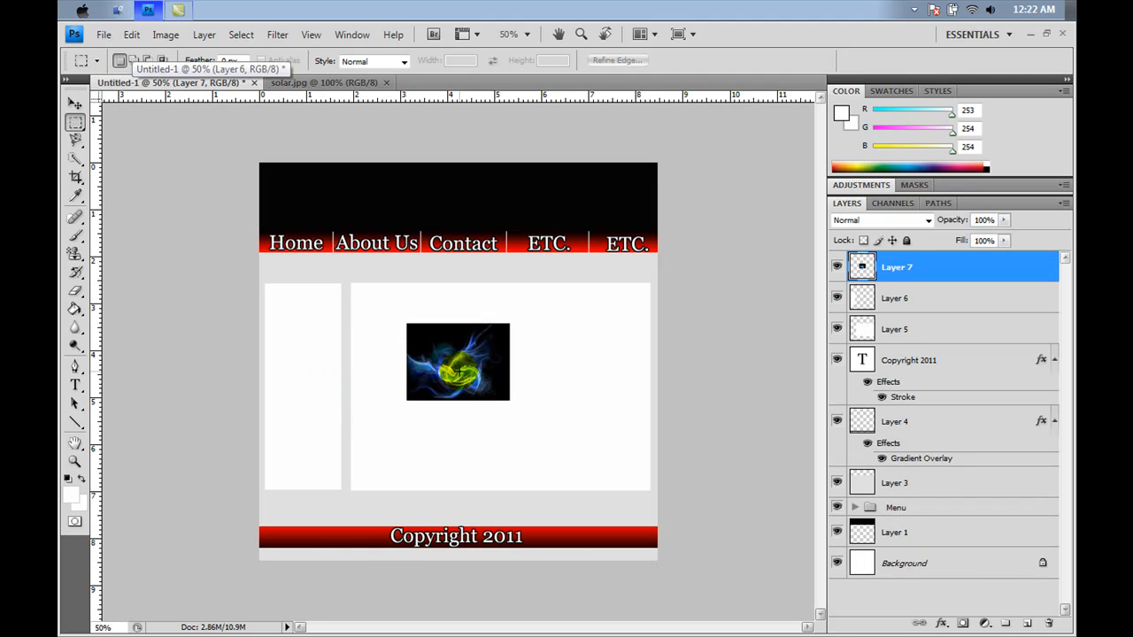
Step: Move the pasted solar image over the sidebar box and scale it to about 74.1% width and 267% height to cover the box
{"action": "left_click", "coordinate": [73, 103]}
{"action": "left_click_drag", "start_coordinate": [475, 355], "coordinate": [343, 354]}
{"action": "key", "text": "ctrl+t"}
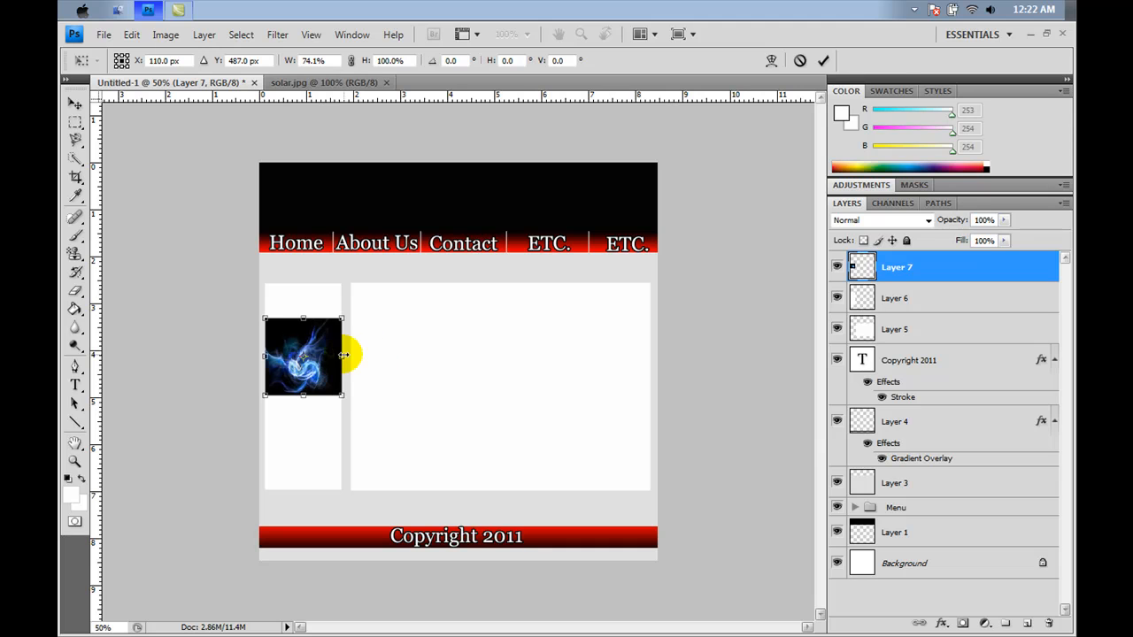
{"action": "left_click_drag", "start_coordinate": [303, 311], "coordinate": [304, 284]}
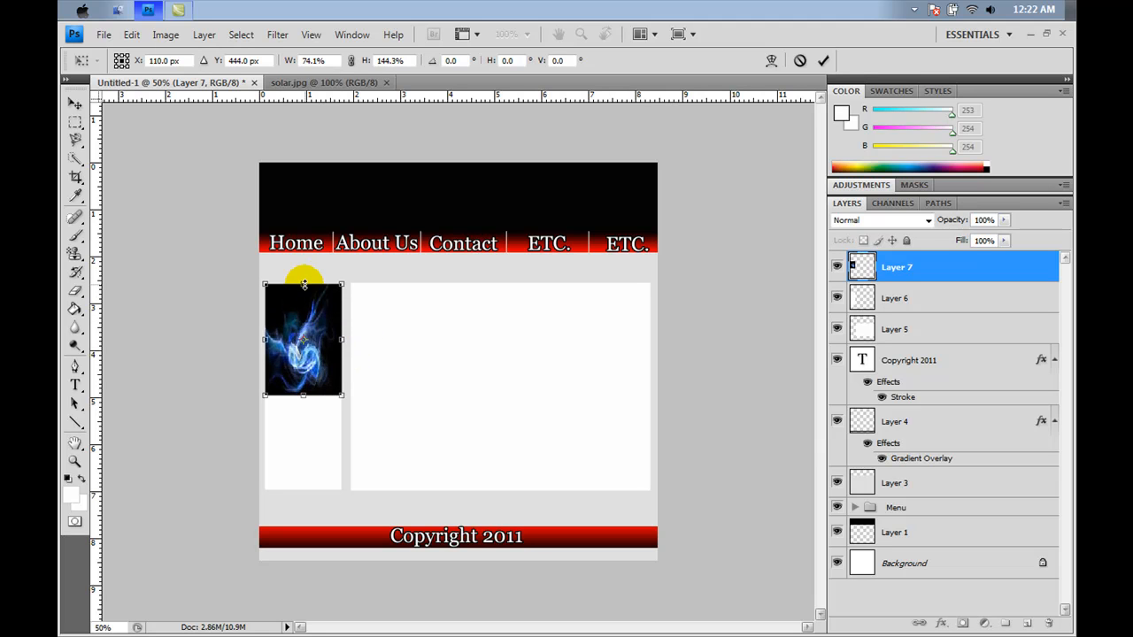
{"action": "left_click_drag", "start_coordinate": [302, 396], "coordinate": [303, 489]}
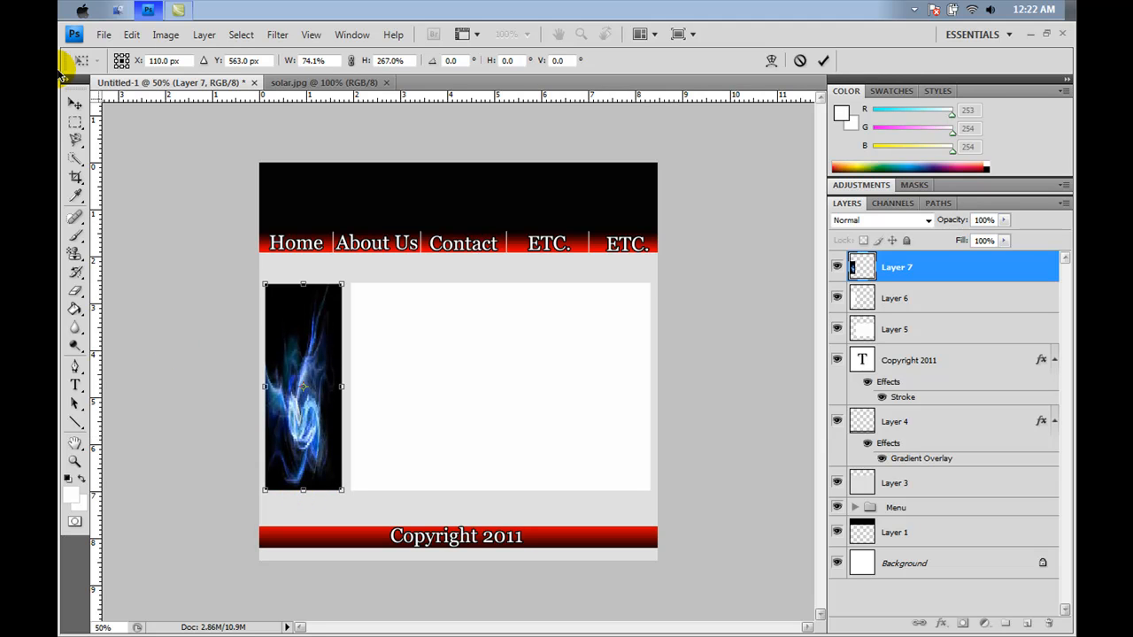
{"action": "left_click", "coordinate": [76, 103]}
{"action": "left_click", "coordinate": [475, 268]}
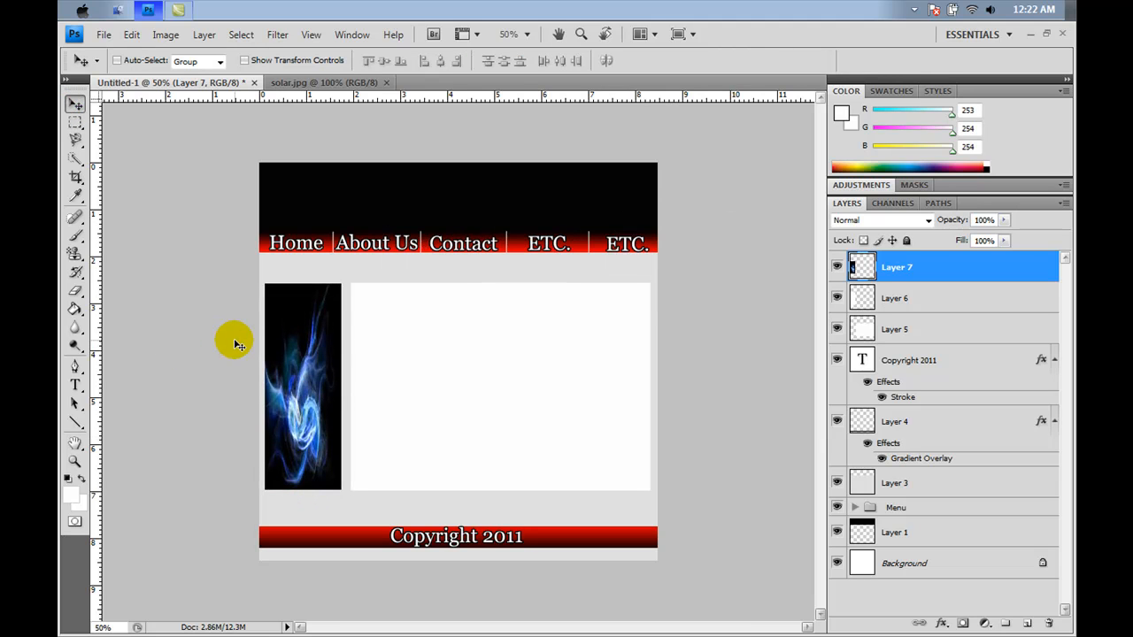
Step: Add a text box across the content area reading "Thank You for Viewing this tutorial. I hope you enjoyed our project."
{"action": "left_click", "coordinate": [75, 385]}
{"action": "left_click_drag", "start_coordinate": [357, 290], "coordinate": [649, 482]}
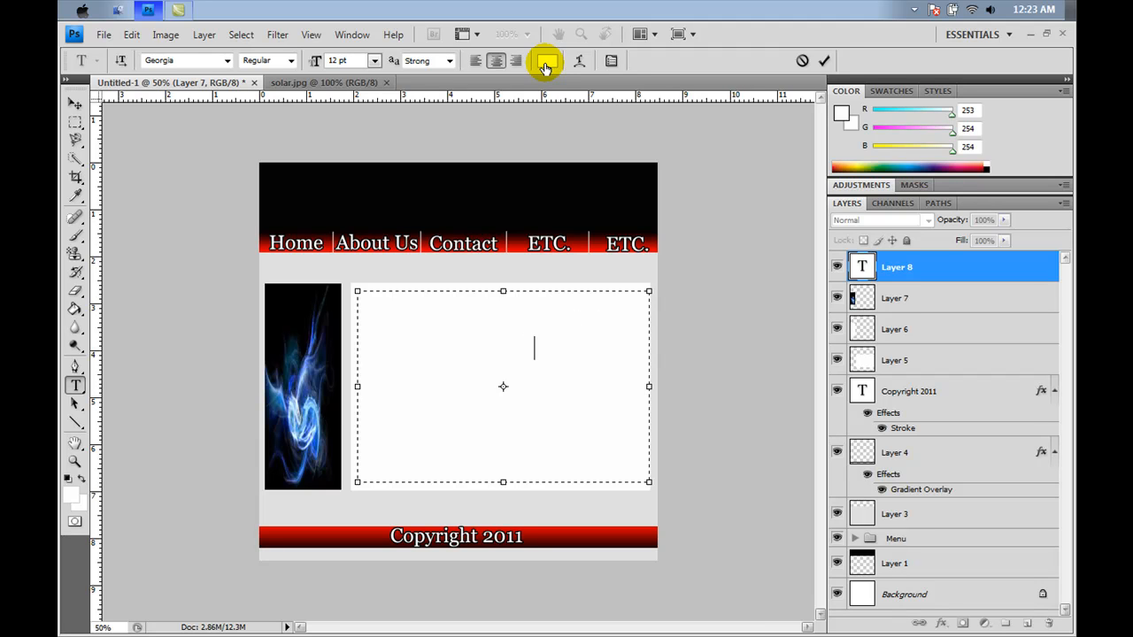
{"action": "left_click", "coordinate": [76, 104]}
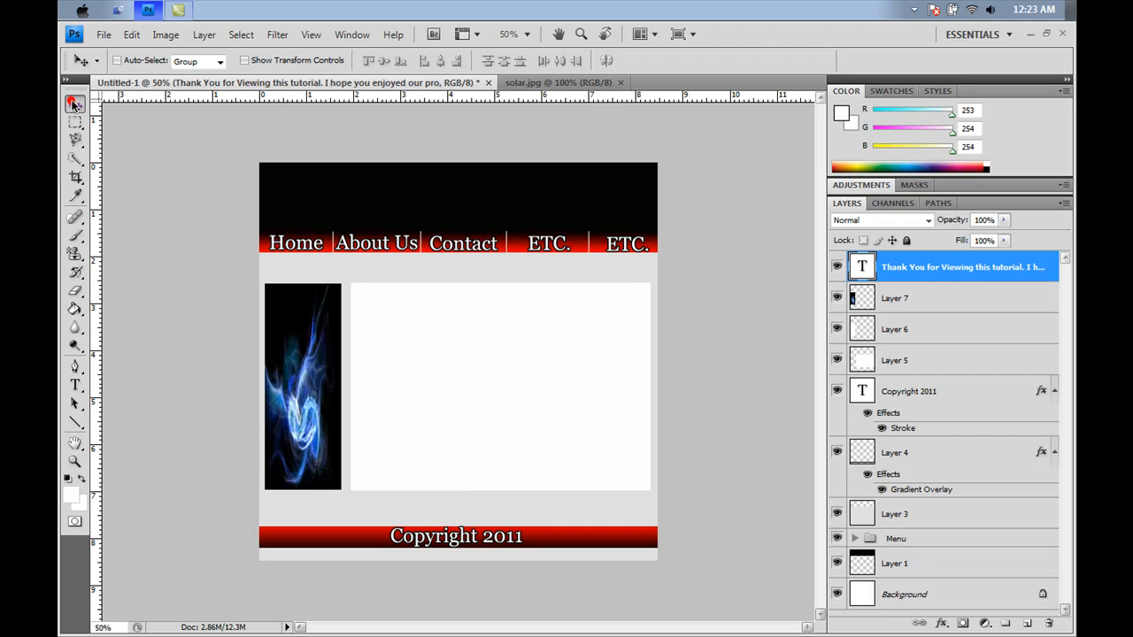
Step: Apply a Stroke layer style to the thank-you text layer
{"action": "double_click", "coordinate": [1047, 267]}
{"action": "left_click", "coordinate": [632, 462]}
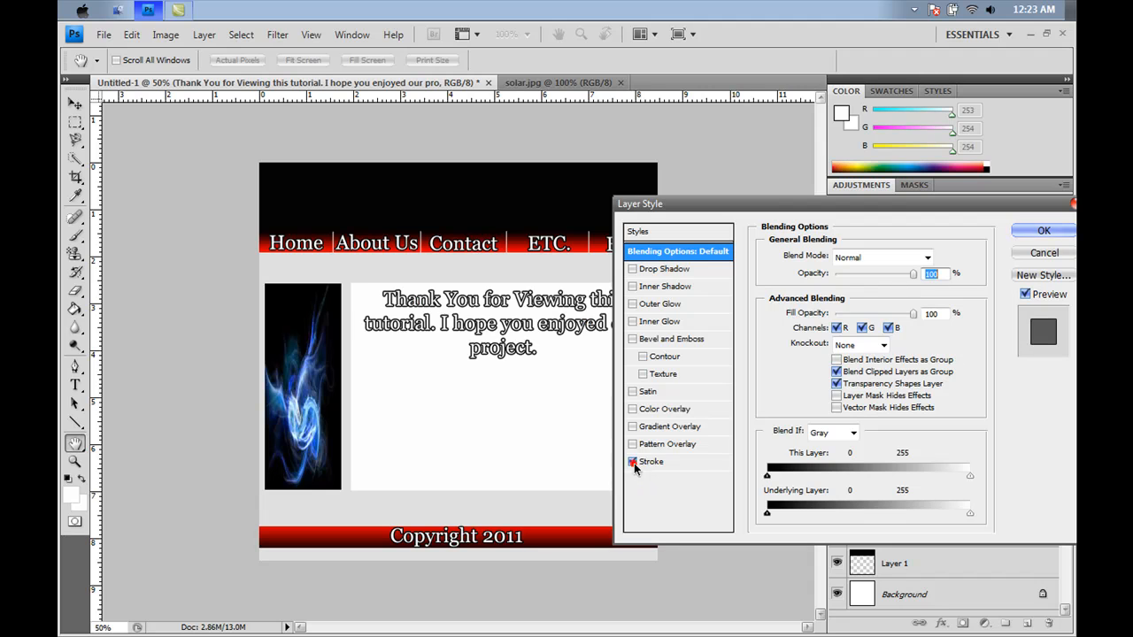
{"action": "left_click", "coordinate": [1058, 236]}
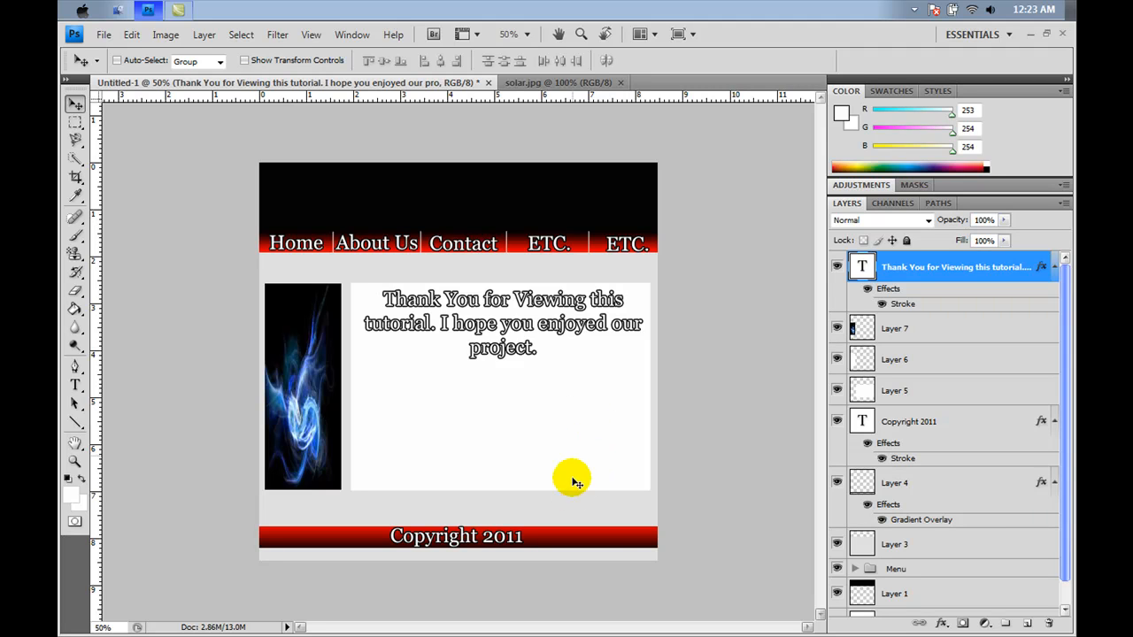
{"action": "left_click", "coordinate": [913, 12]}
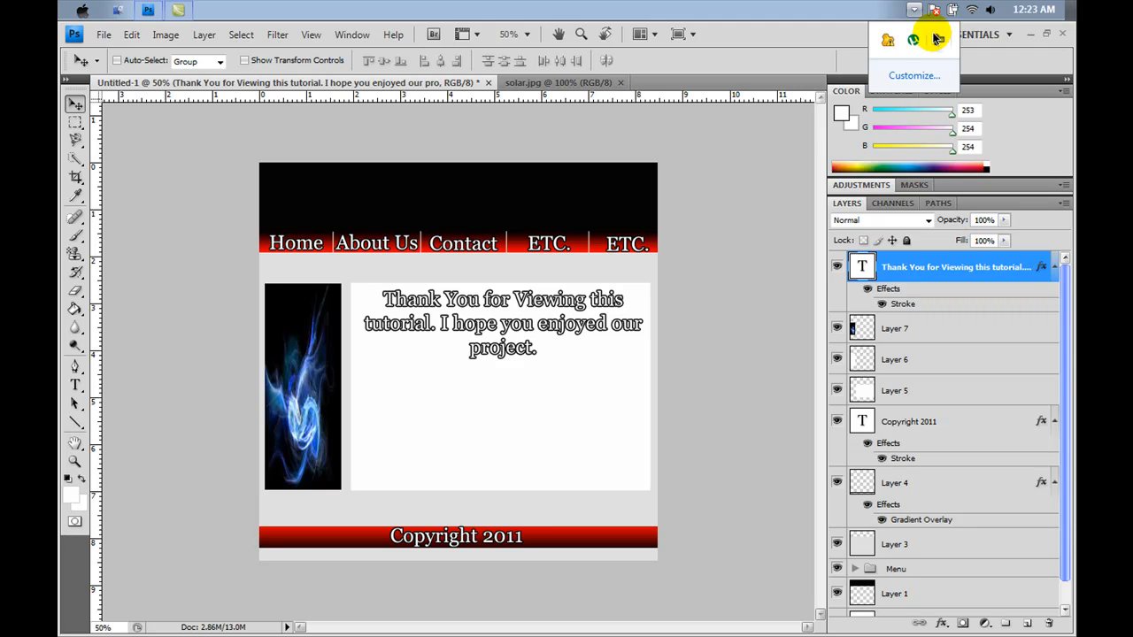